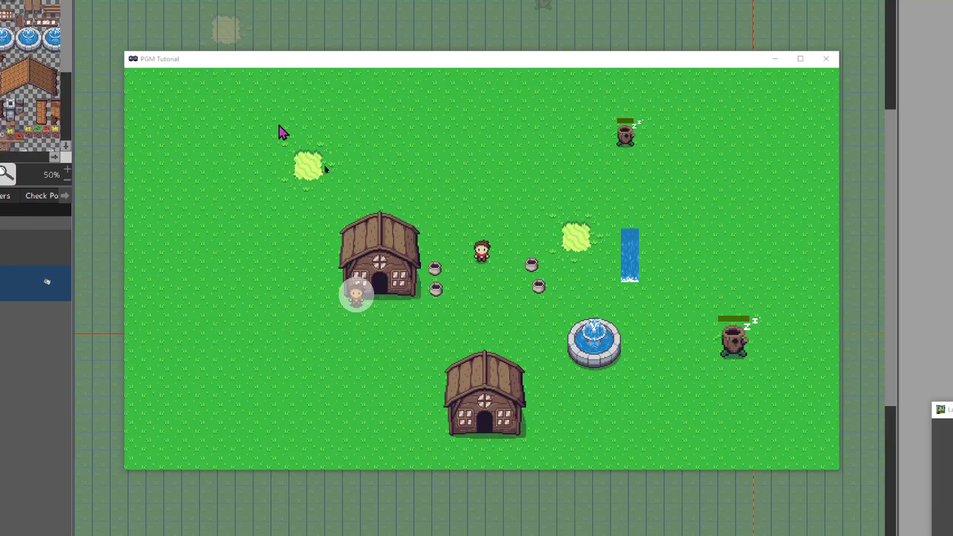
Step: Focus the PGM Tutorial play-test window and press F1 to show the debug menu bar
{"action": "left_click", "coordinate": [346, 66]}
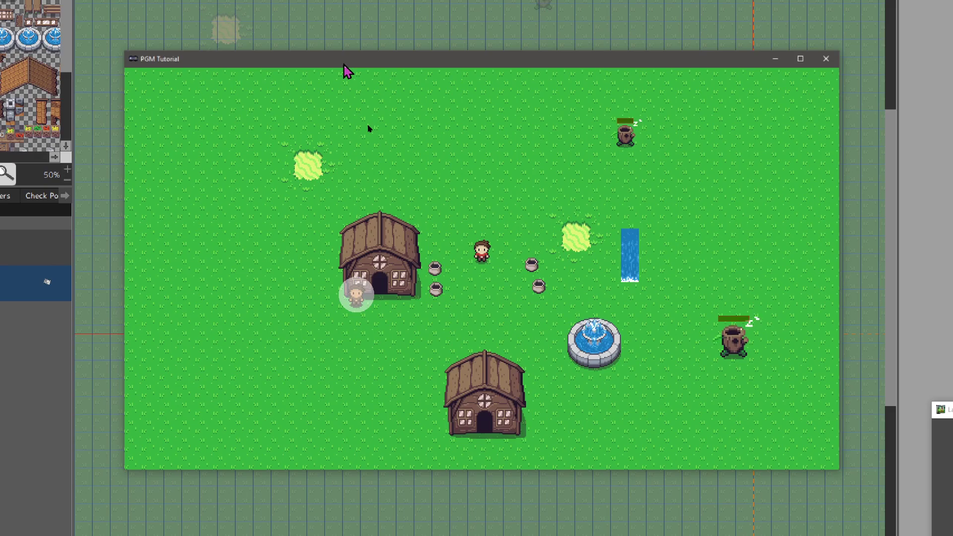
{"action": "key", "text": "F1"}
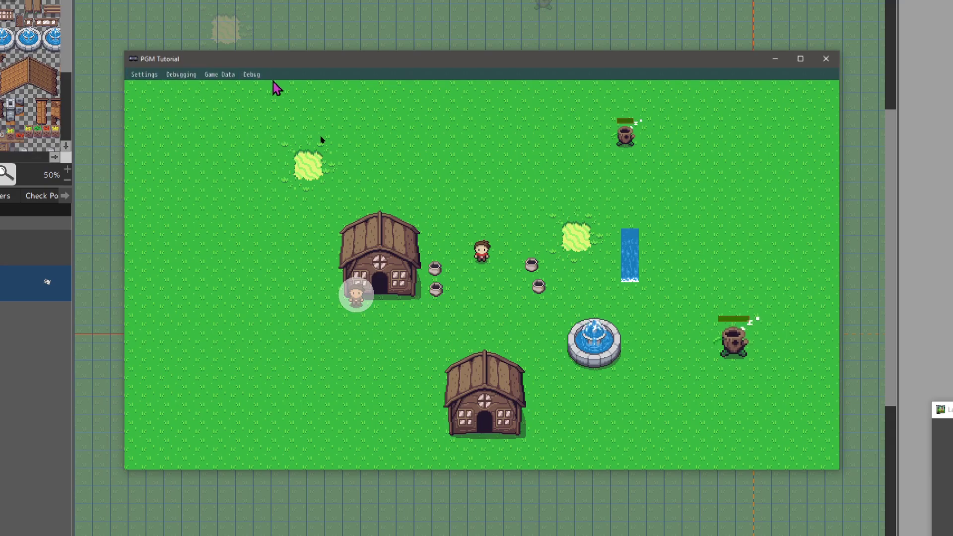
{"action": "left_click", "coordinate": [151, 78]}
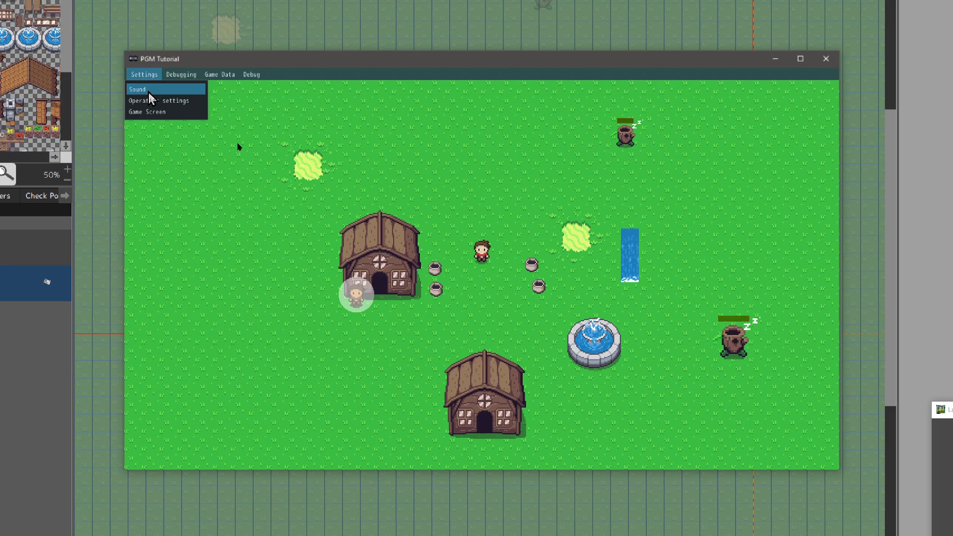
{"action": "left_click", "coordinate": [149, 90]}
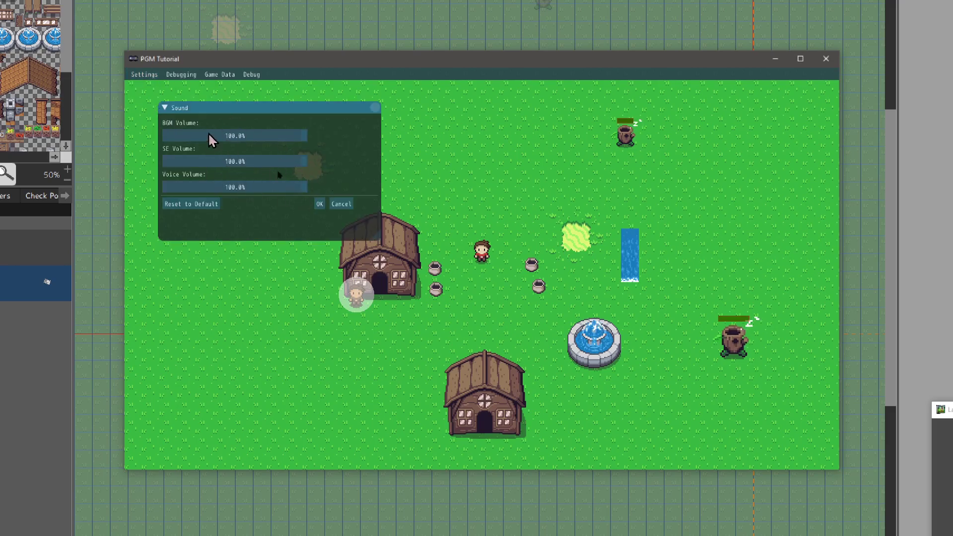
{"action": "left_click", "coordinate": [375, 108]}
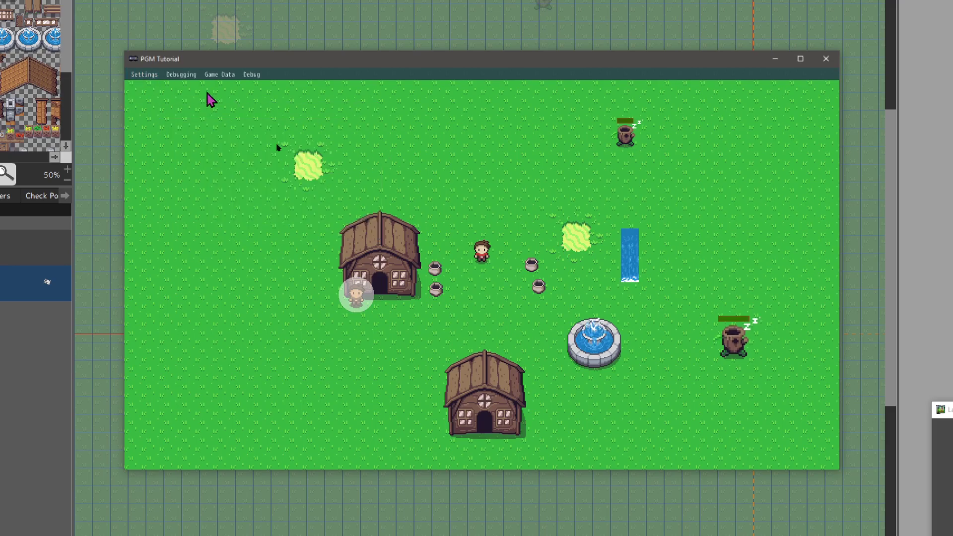
{"action": "left_click", "coordinate": [148, 75]}
{"action": "left_click", "coordinate": [155, 101]}
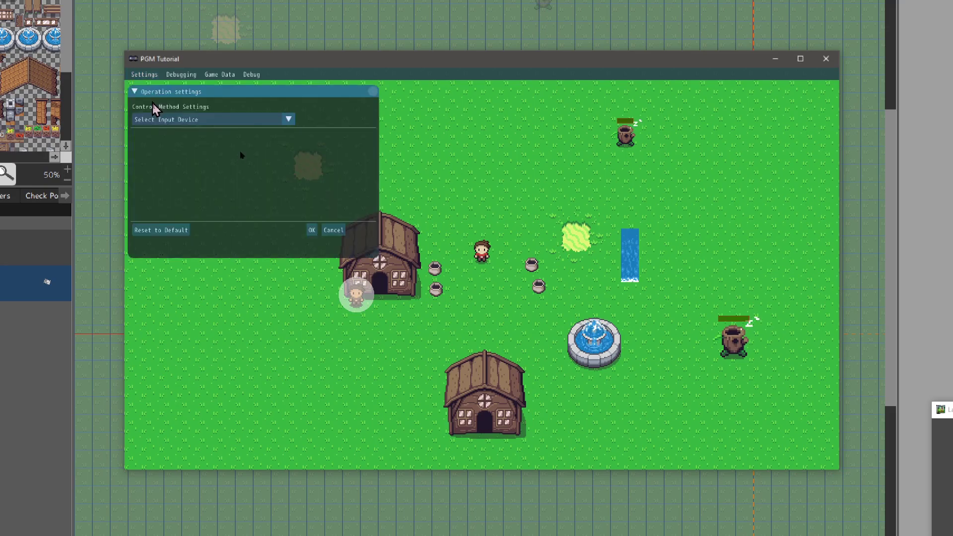
{"action": "left_click", "coordinate": [188, 121]}
{"action": "left_click", "coordinate": [204, 144]}
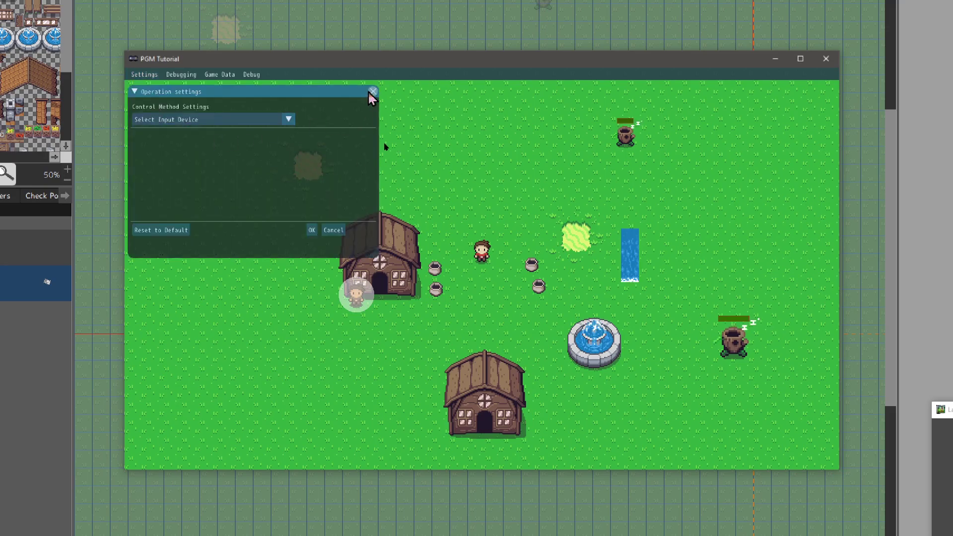
{"action": "double_click", "coordinate": [144, 92]}
{"action": "left_click", "coordinate": [135, 92]}
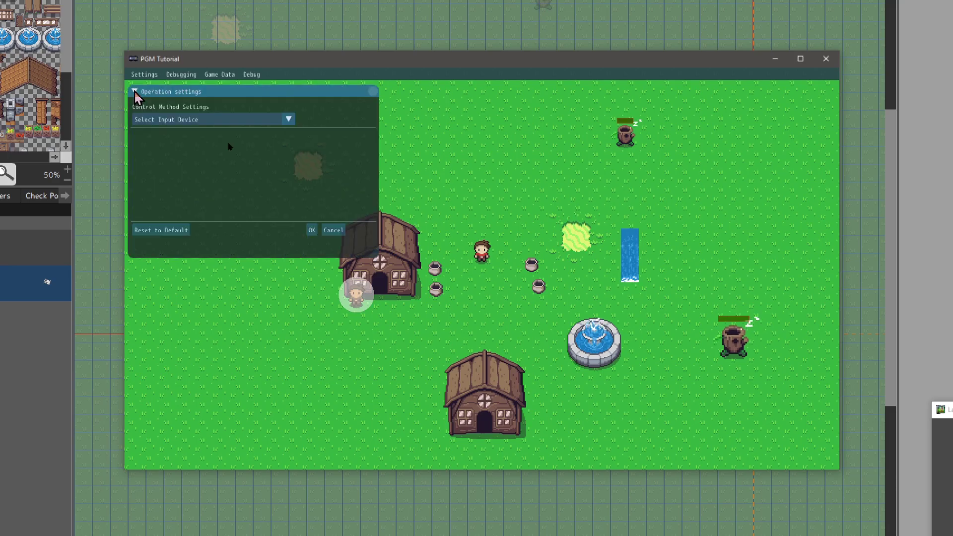
{"action": "left_click", "coordinate": [135, 92]}
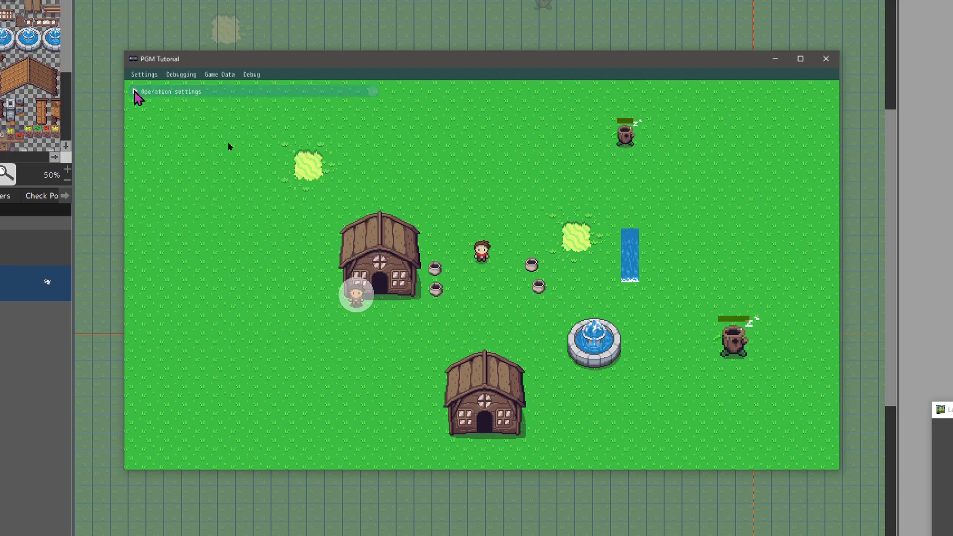
{"action": "left_click", "coordinate": [135, 92]}
{"action": "left_click", "coordinate": [136, 93]}
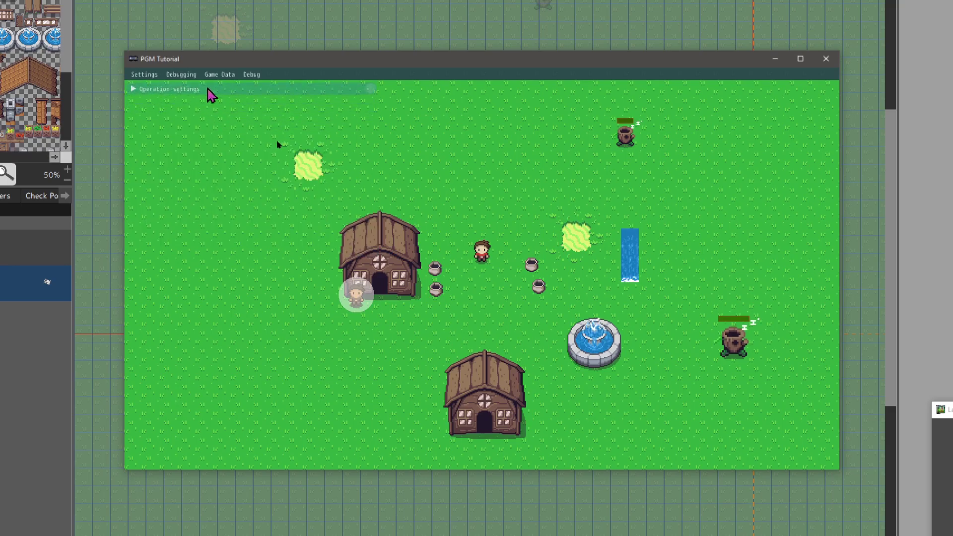
{"action": "left_click", "coordinate": [134, 92]}
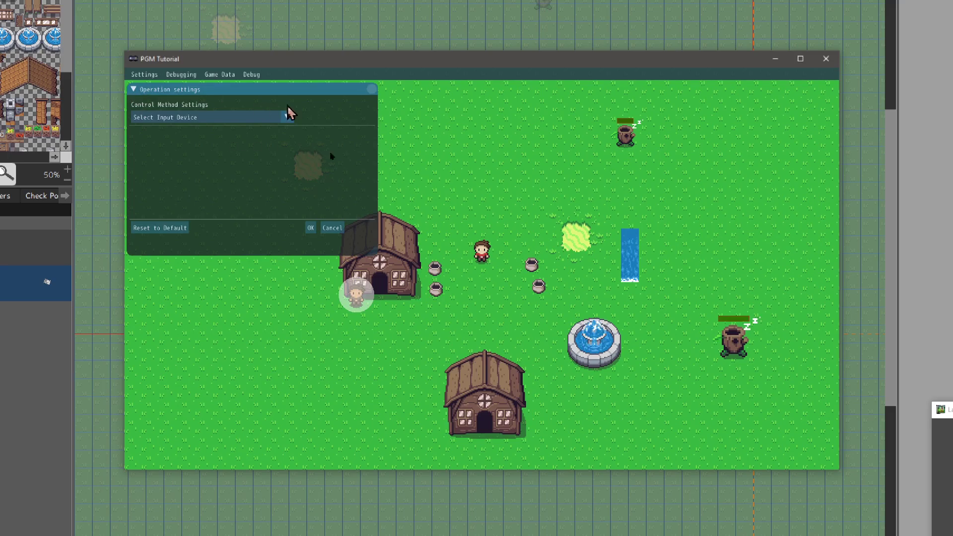
{"action": "left_click", "coordinate": [372, 89]}
{"action": "left_click", "coordinate": [144, 75]}
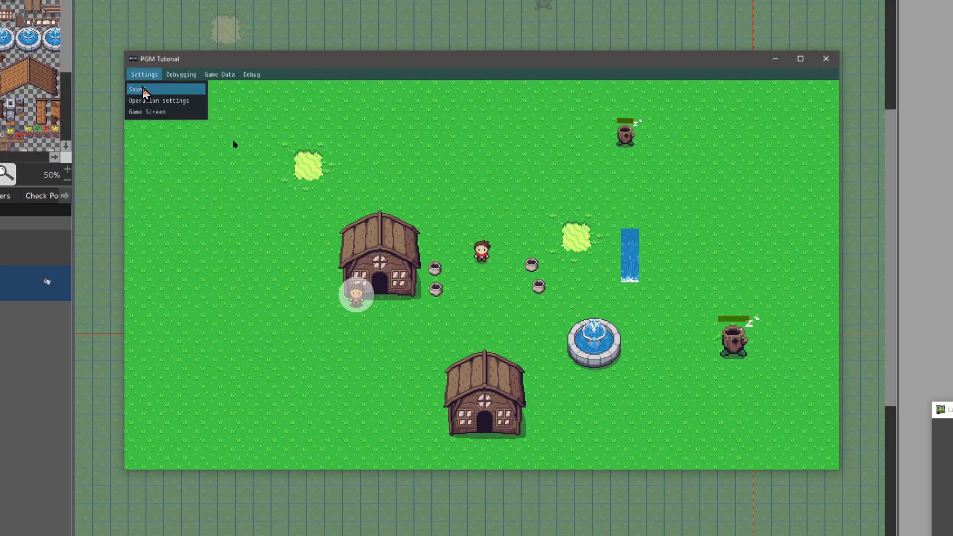
{"action": "left_click", "coordinate": [146, 112]}
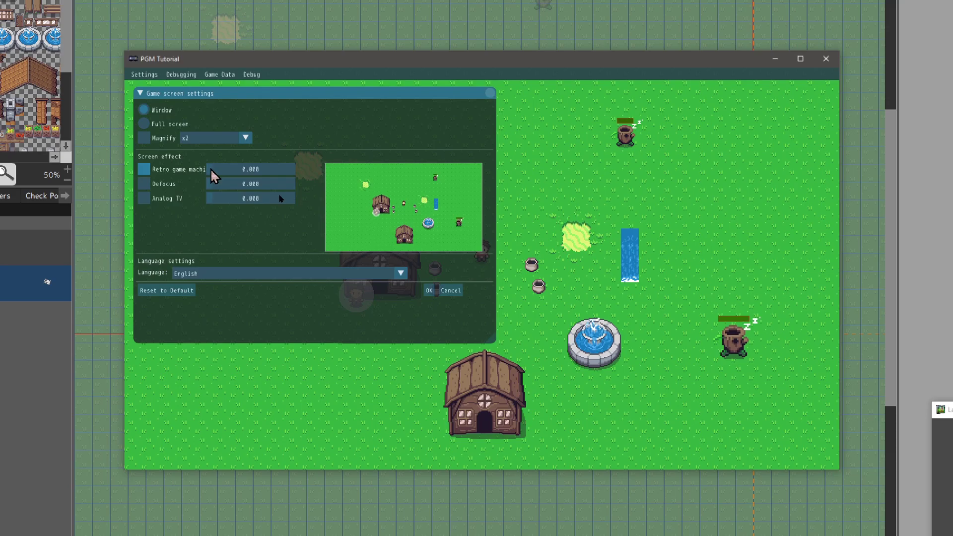
{"action": "left_click_drag", "start_coordinate": [210, 170], "coordinate": [141, 184]}
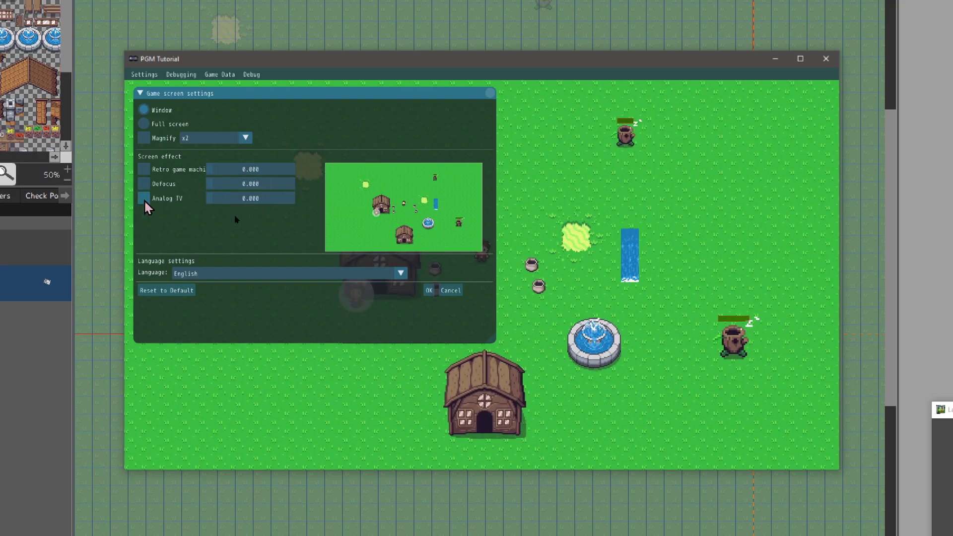
{"action": "mouse_move", "coordinate": [213, 205]}
{"action": "left_mouse_down"}
{"action": "mouse_move", "coordinate": [265, 205]}
{"action": "mouse_move", "coordinate": [196, 204]}
{"action": "left_mouse_up"}
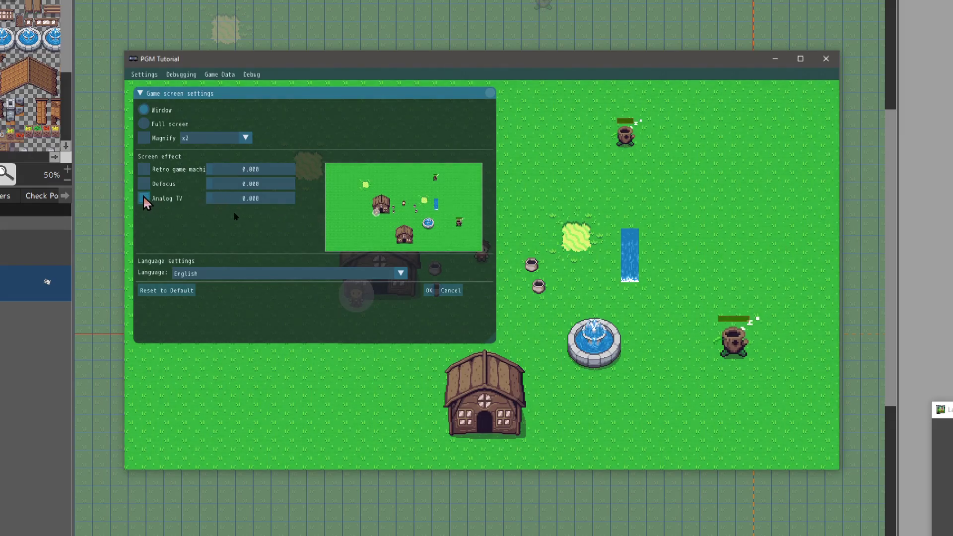
{"action": "left_click", "coordinate": [221, 275]}
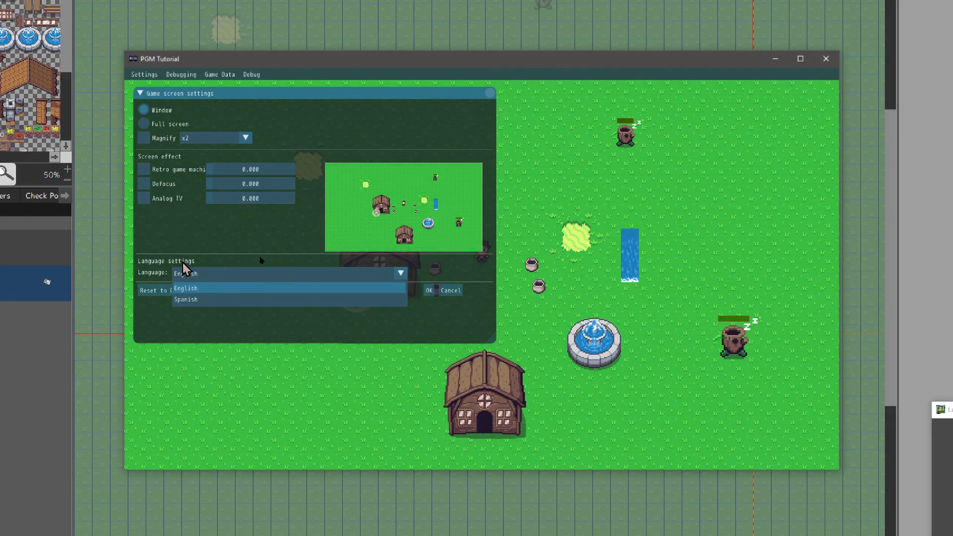
{"action": "left_click", "coordinate": [214, 289]}
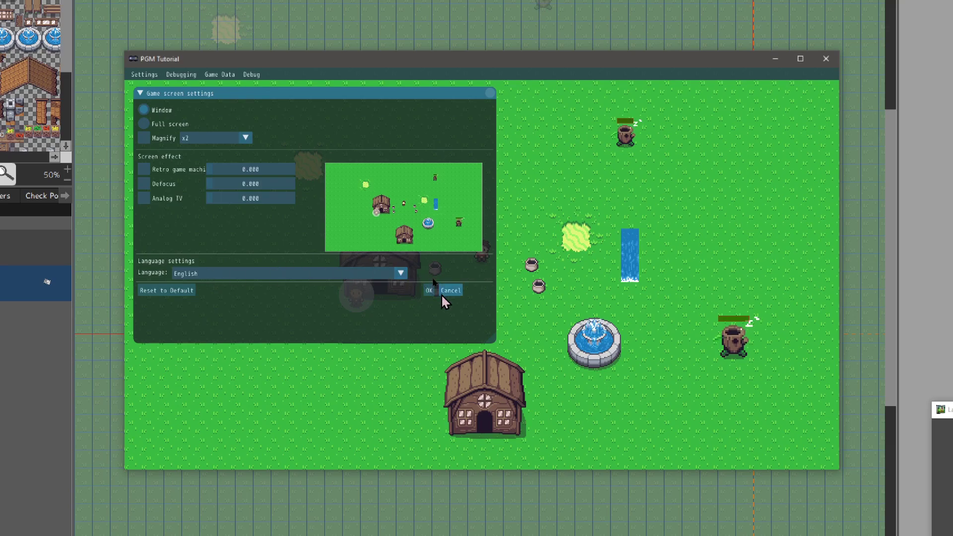
Step: Discard the game screen changes, turn on Show Wall Detection, and walk toward the house door
{"action": "left_click", "coordinate": [450, 291]}
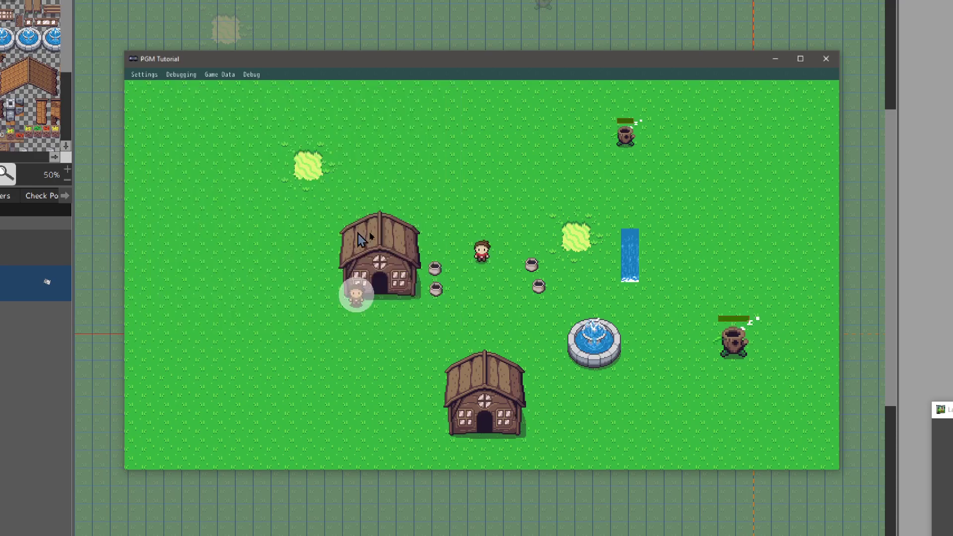
{"action": "left_click", "coordinate": [191, 79]}
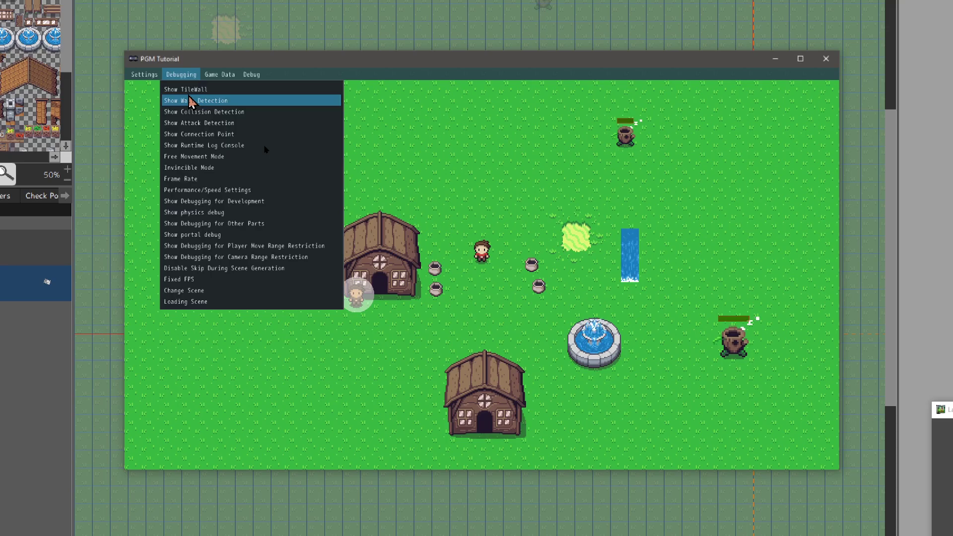
{"action": "left_click", "coordinate": [192, 102]}
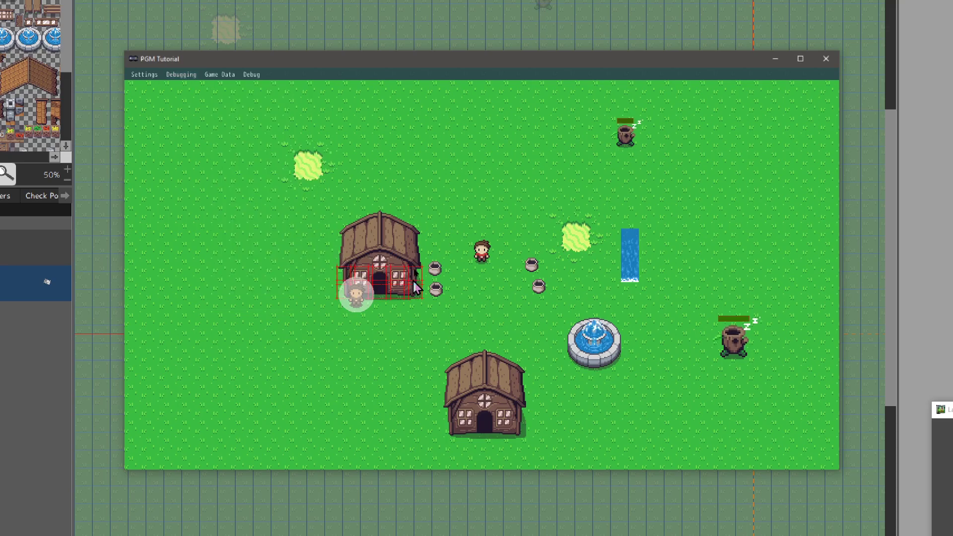
{"action": "key", "text": "Down"}
{"action": "key", "text": "Left"}
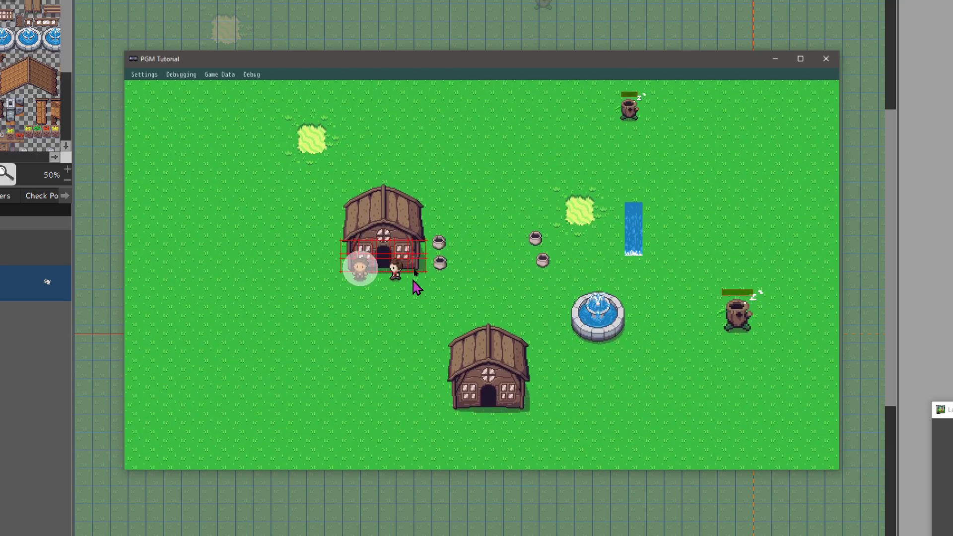
{"action": "key", "text": "Right"}
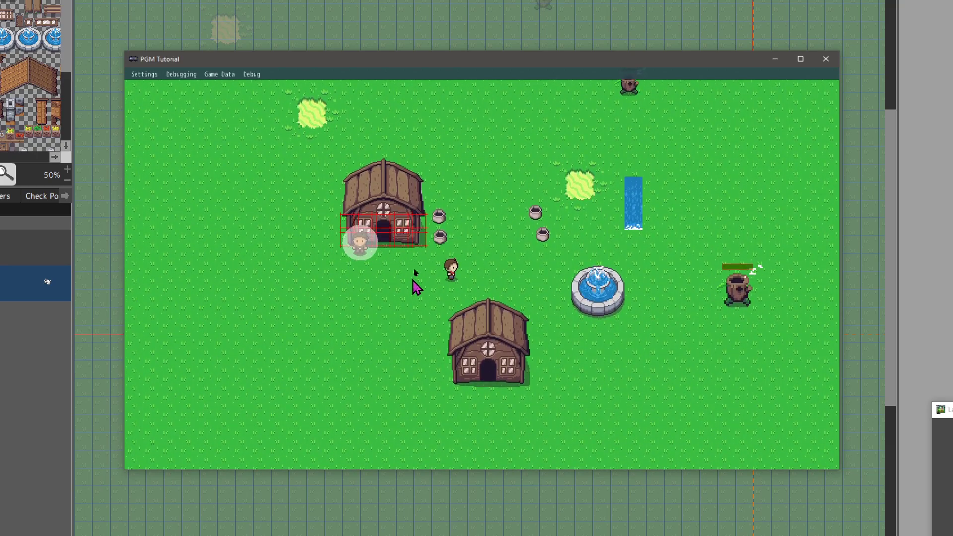
Step: Turn on Show TileWall and walk the player around the house and pots
{"action": "left_click", "coordinate": [181, 75]}
{"action": "left_click", "coordinate": [192, 102]}
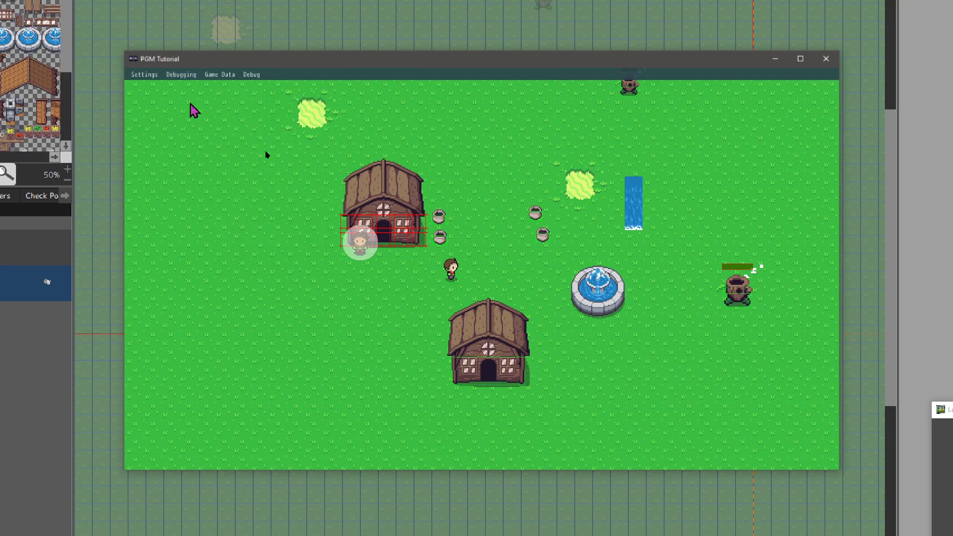
{"action": "key", "text": "Up"}
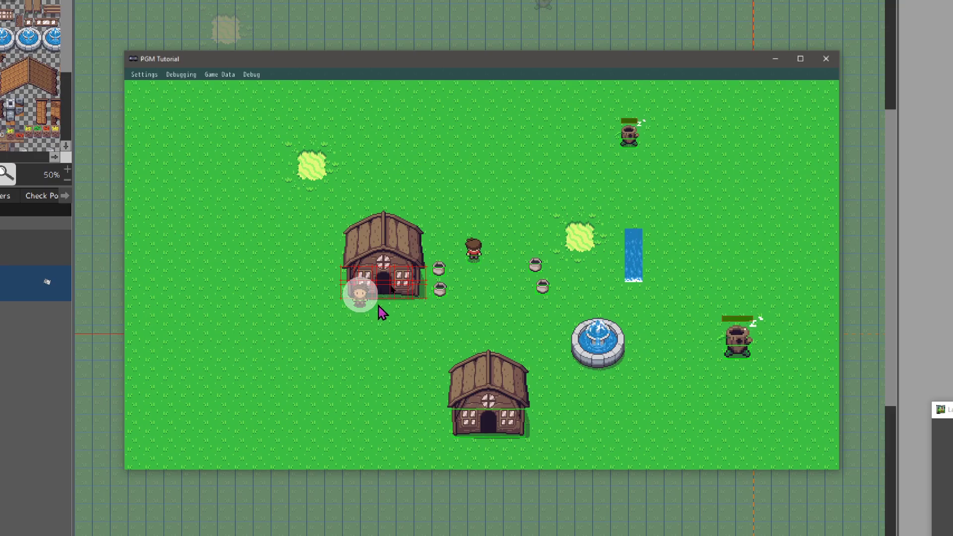
{"action": "key", "text": "Down"}
{"action": "key", "text": "Left"}
{"action": "key", "text": "Up"}
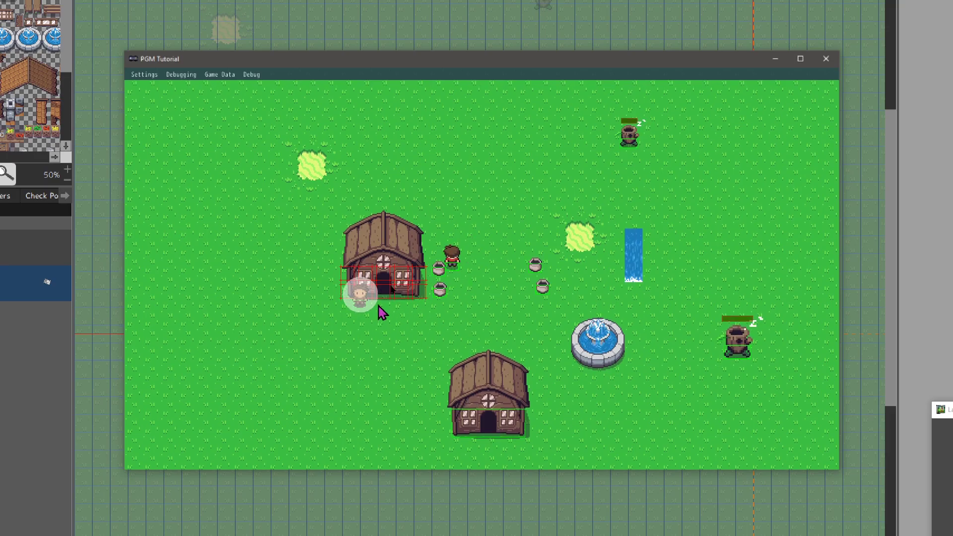
{"action": "key", "text": "Left"}
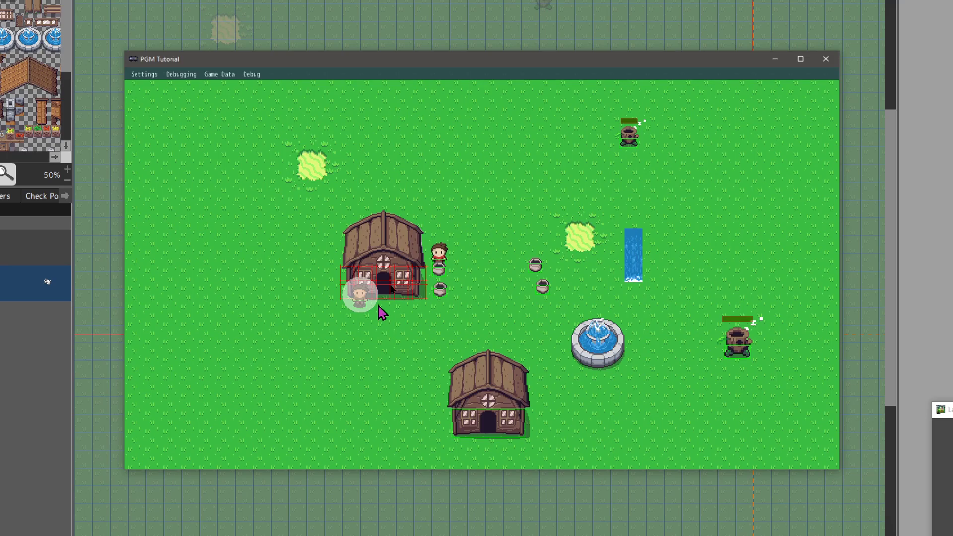
{"action": "key", "text": "Right"}
{"action": "key", "text": "Right"}
{"action": "key", "text": "Down"}
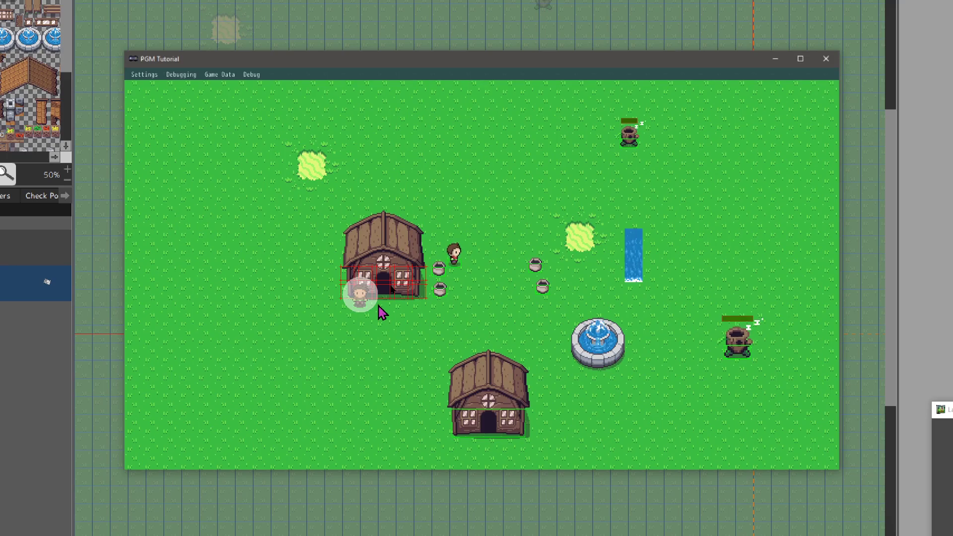
{"action": "key", "text": "Down"}
{"action": "key", "text": "Right"}
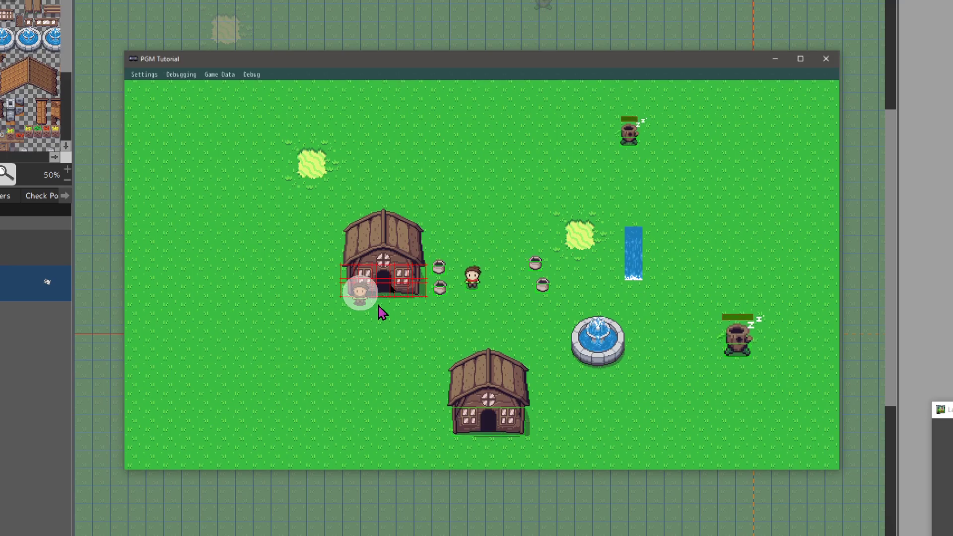
Step: Turn on the collision box and connection point overlays, then walk right to break a pot
{"action": "left_click", "coordinate": [181, 75]}
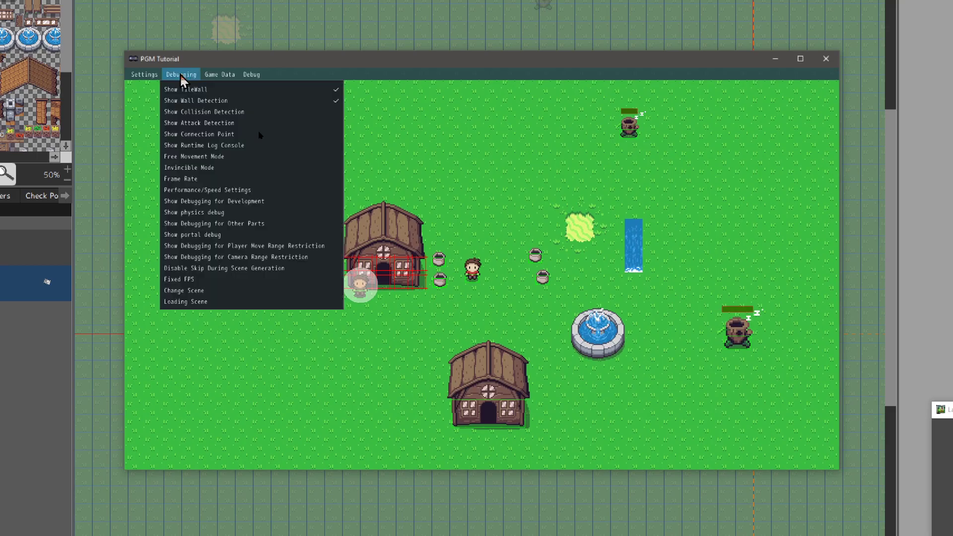
{"action": "left_click", "coordinate": [193, 110]}
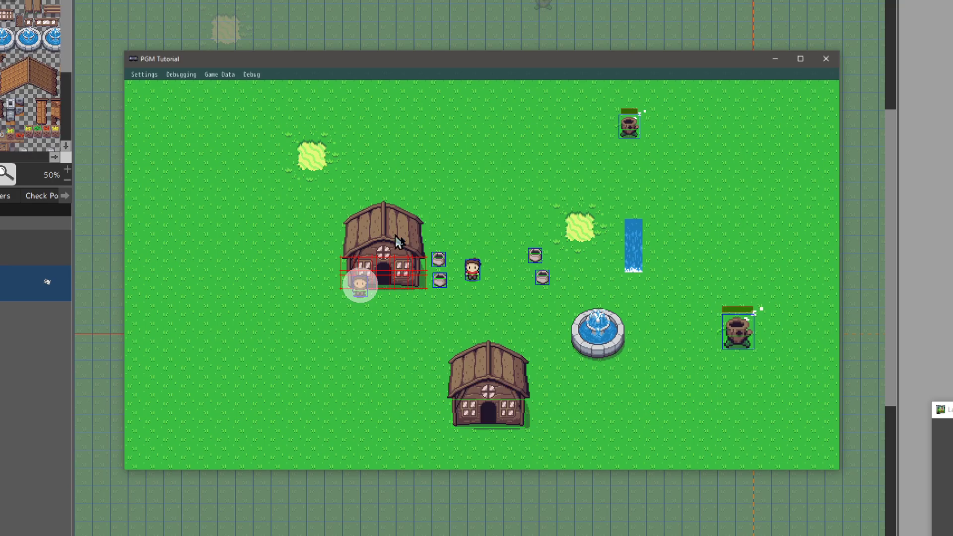
{"action": "left_click", "coordinate": [182, 74]}
{"action": "left_click", "coordinate": [186, 132]}
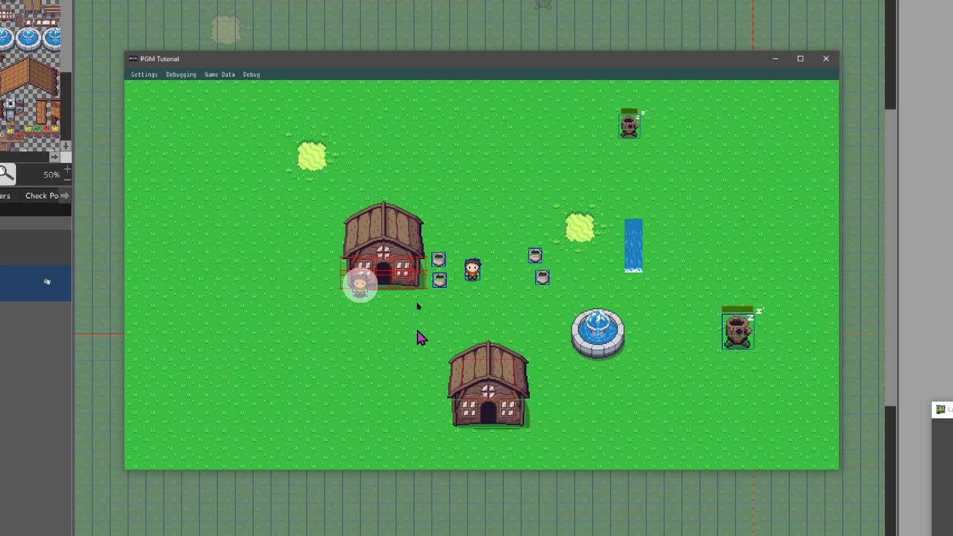
{"action": "key", "text": "w"}
{"action": "key", "text": "d"}
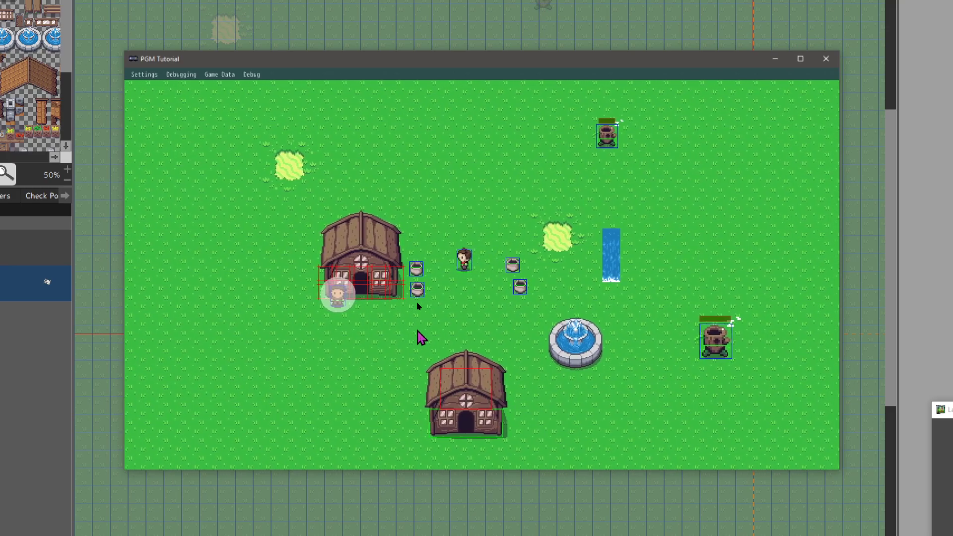
{"action": "key", "text": "d"}
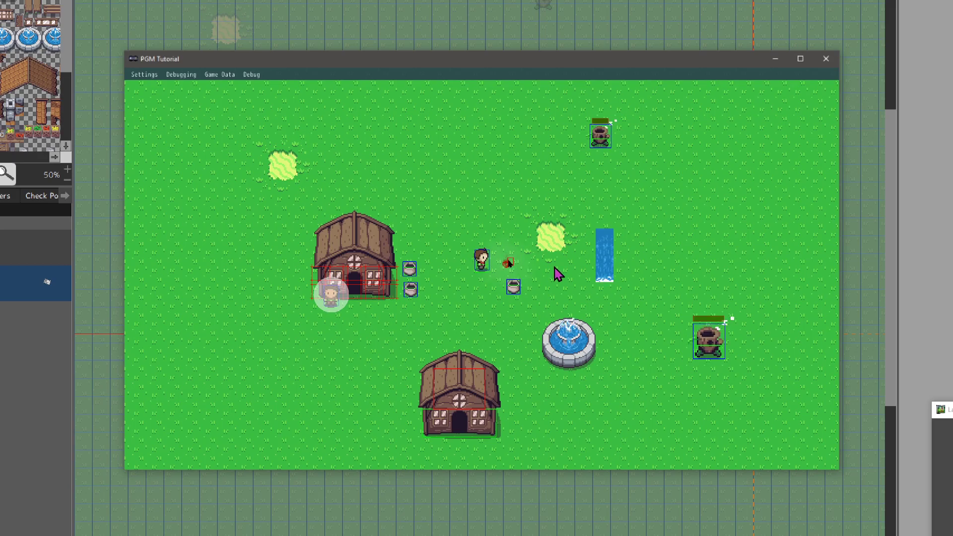
Step: Walk the player around, passing behind the lower house twice, then up beside the barrels
{"action": "key", "text": "Right"}
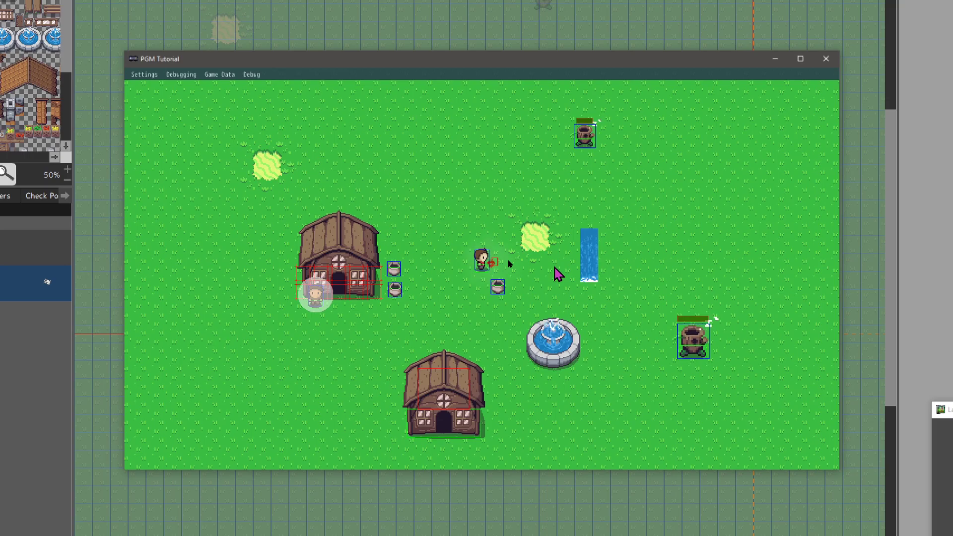
{"action": "key", "text": "Right"}
{"action": "key", "text": "Left"}
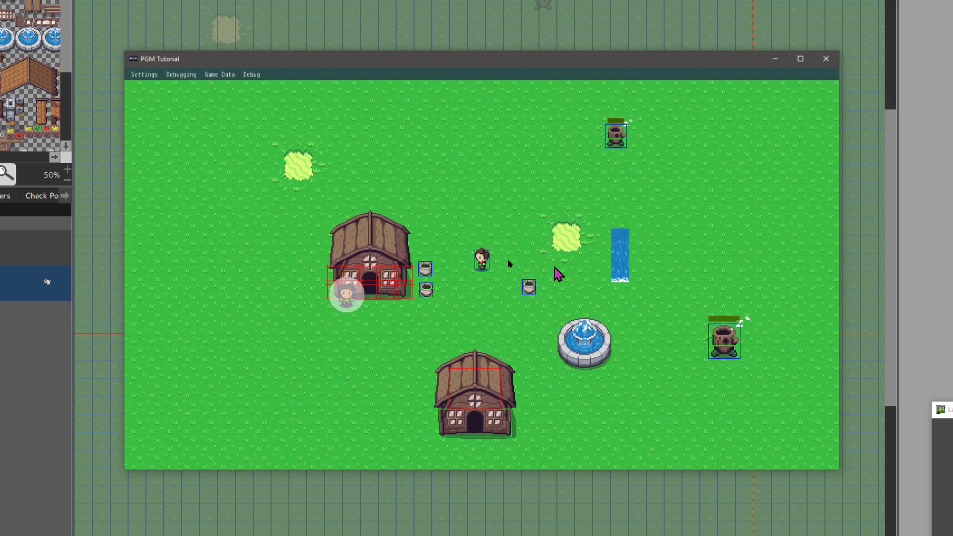
{"action": "key", "text": "Down"}
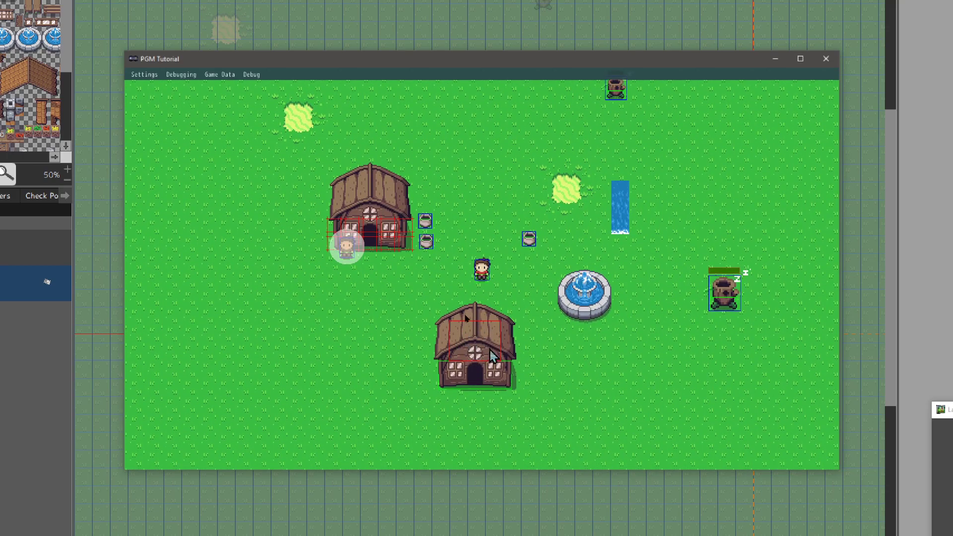
{"action": "key", "text": "Down"}
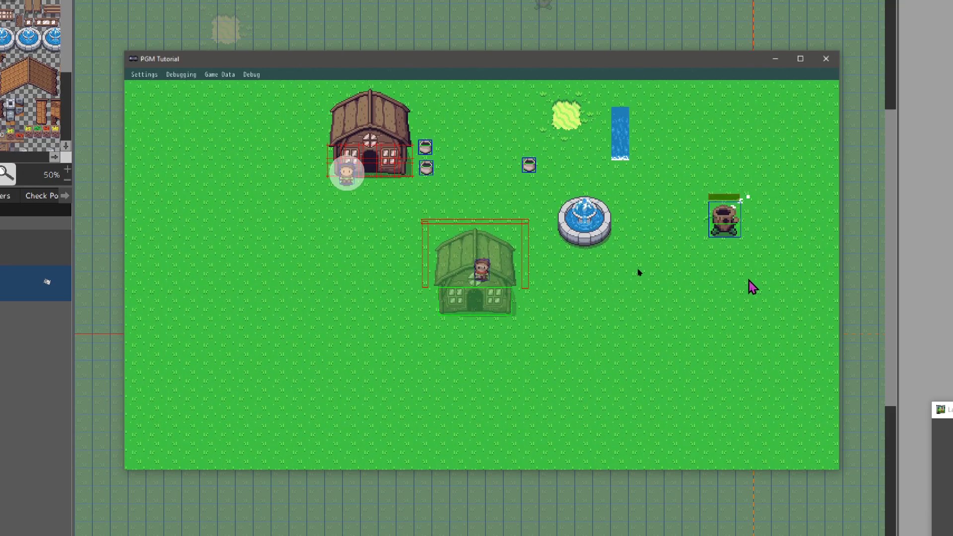
{"action": "key", "text": "Up"}
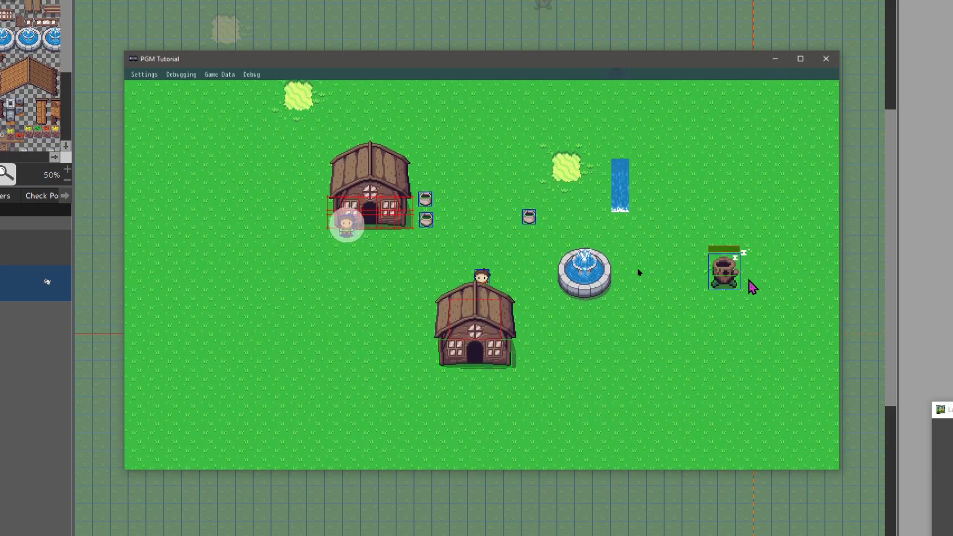
{"action": "key", "text": "Down"}
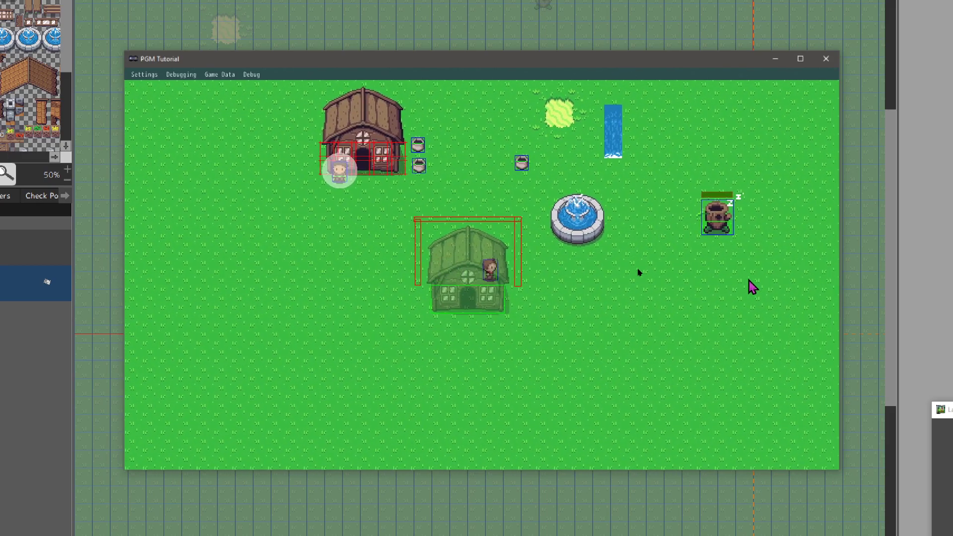
{"action": "key", "text": "Left"}
{"action": "key", "text": "Up"}
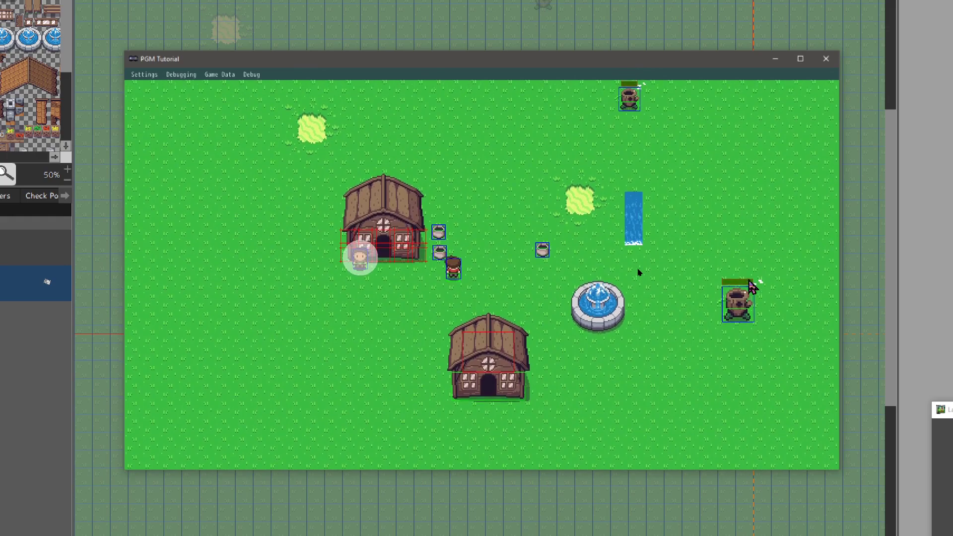
Step: Turn on Show Connection Point and walk the player down and left
{"action": "left_click", "coordinate": [182, 75]}
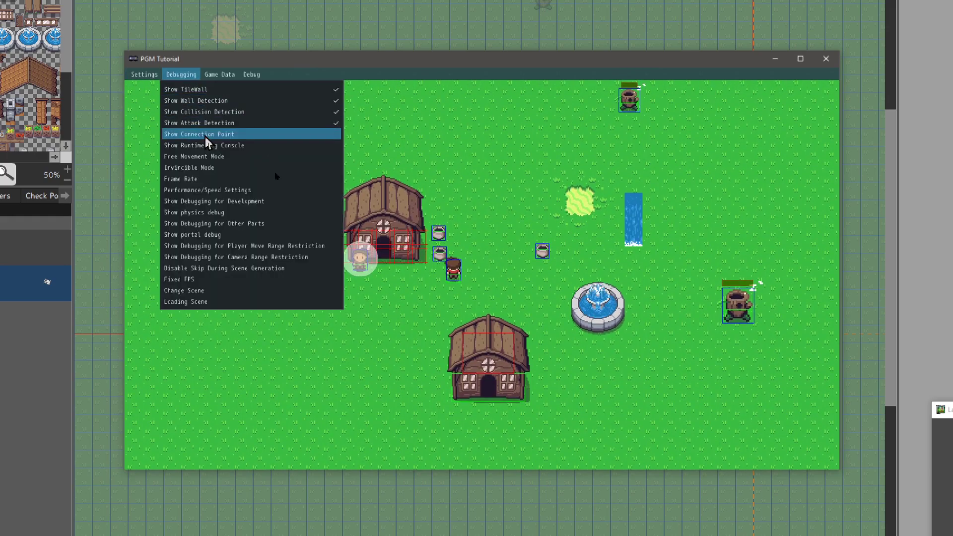
{"action": "left_click", "coordinate": [205, 135]}
{"action": "key", "text": "Left"}
{"action": "key", "text": "Down"}
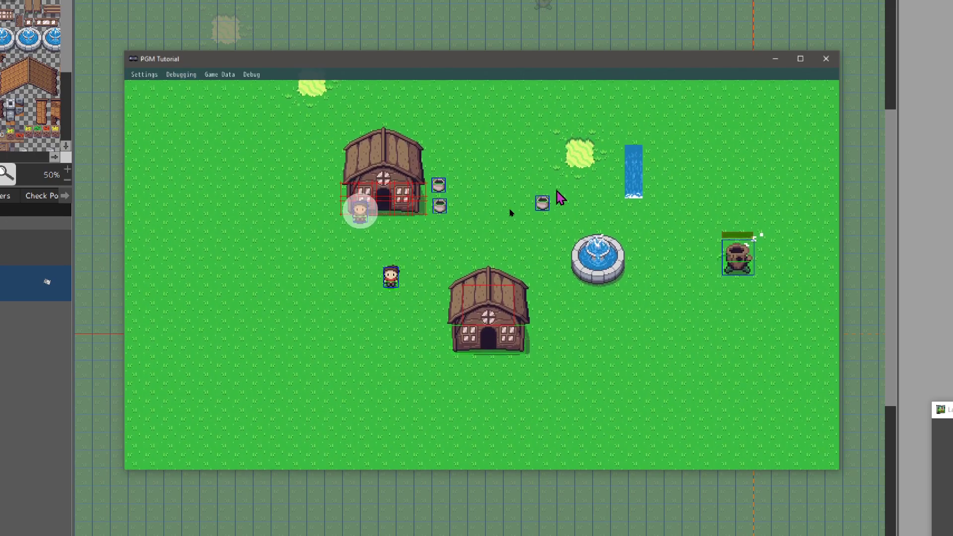
{"action": "key", "text": "Down"}
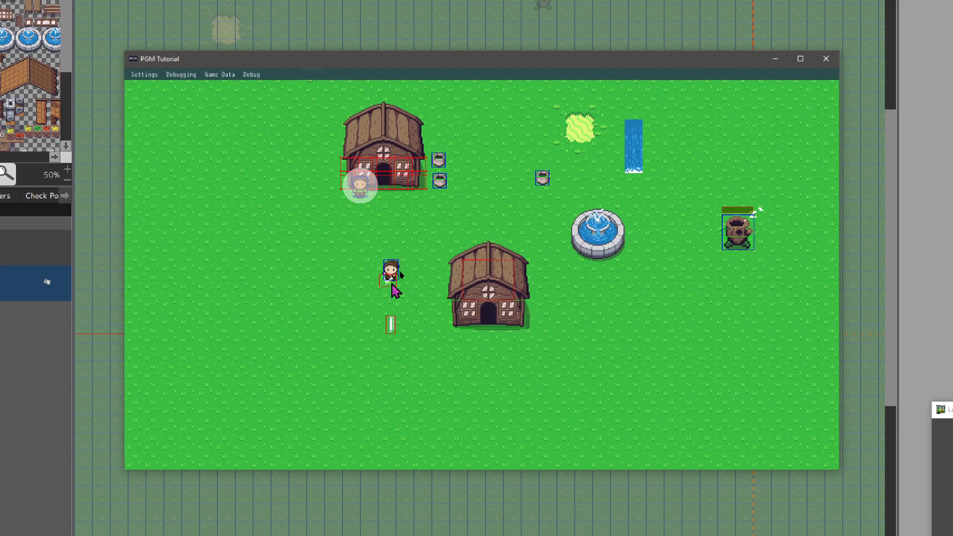
Step: Fire five projectiles to the left, then walk up-right and back down
{"action": "key", "text": "Left"}
{"action": "key", "text": "space"}
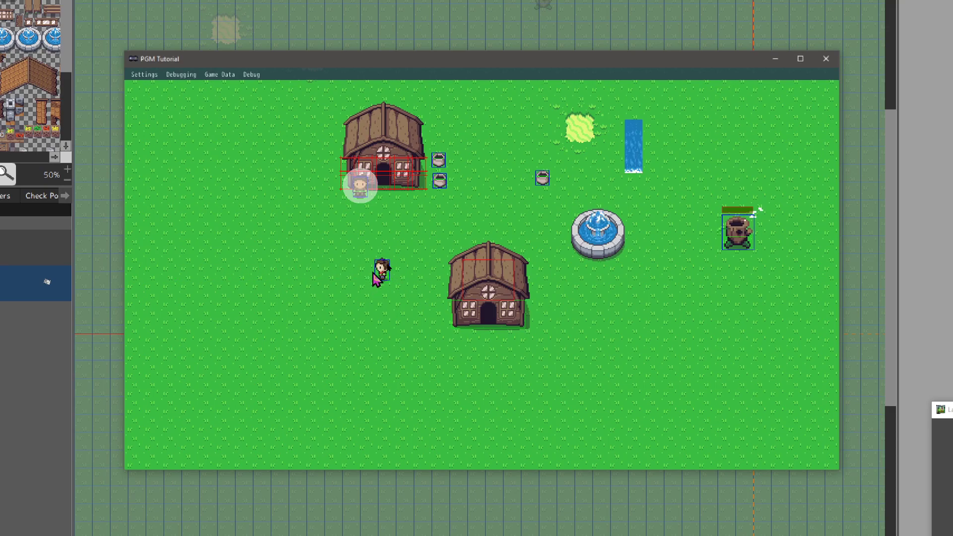
{"action": "key", "text": "space"}
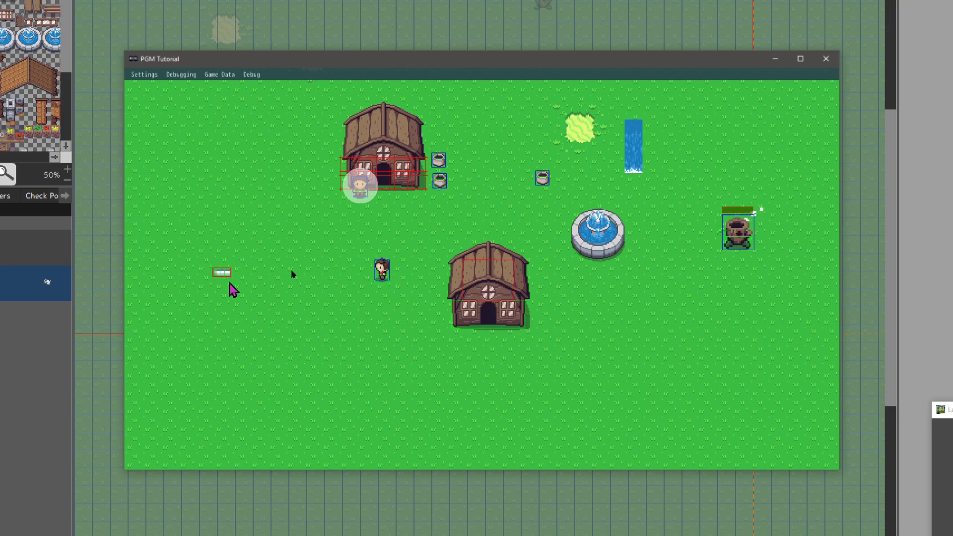
{"action": "key", "text": "space"}
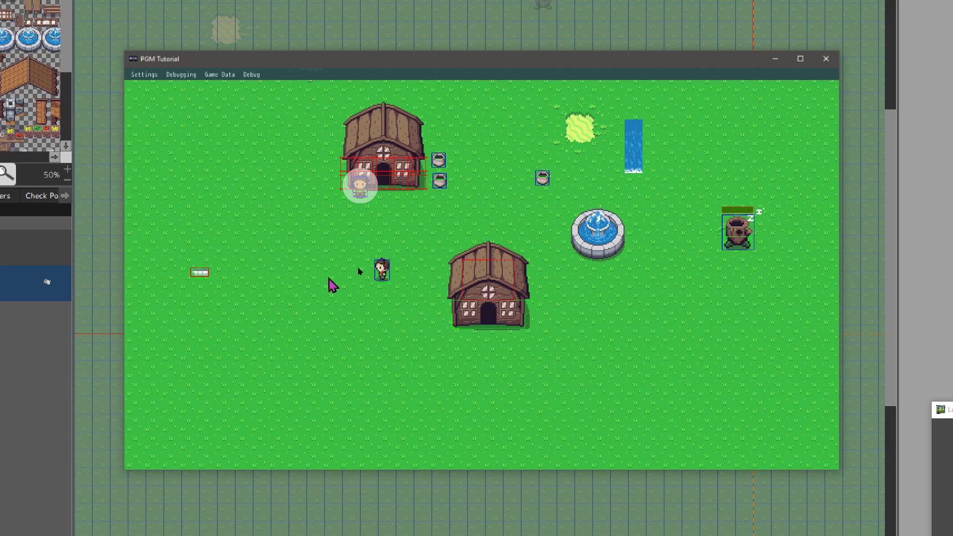
{"action": "key", "text": "space"}
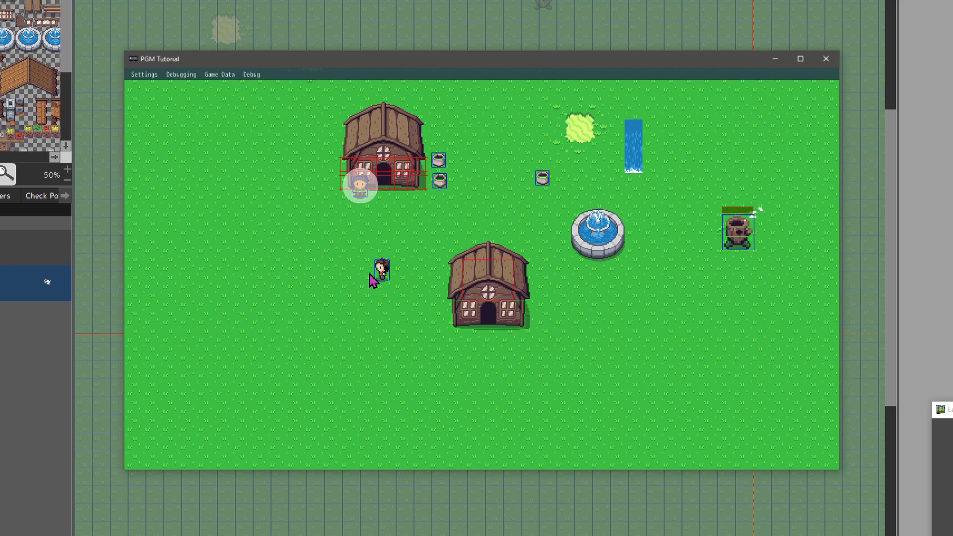
{"action": "key", "text": "space"}
{"action": "key", "text": "Up+Right"}
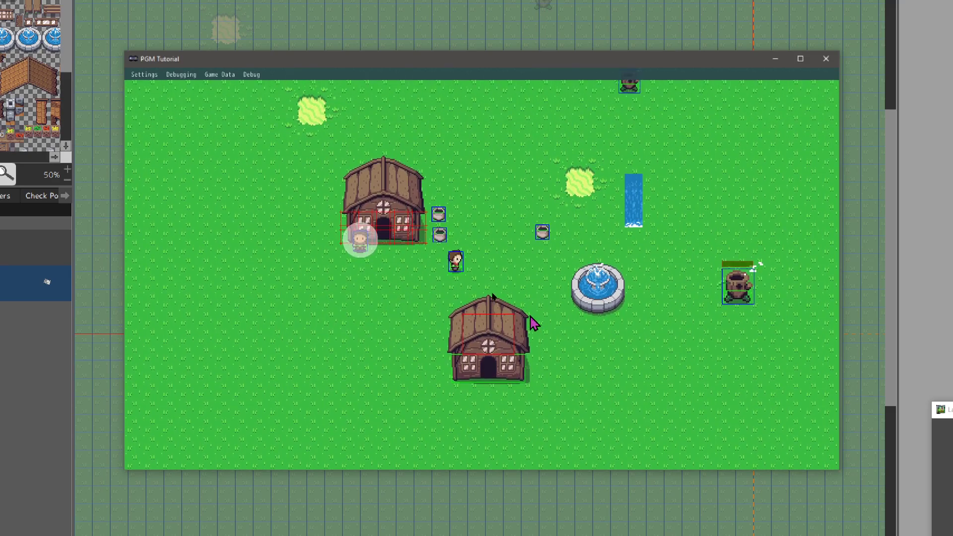
{"action": "key", "text": "Down+Left"}
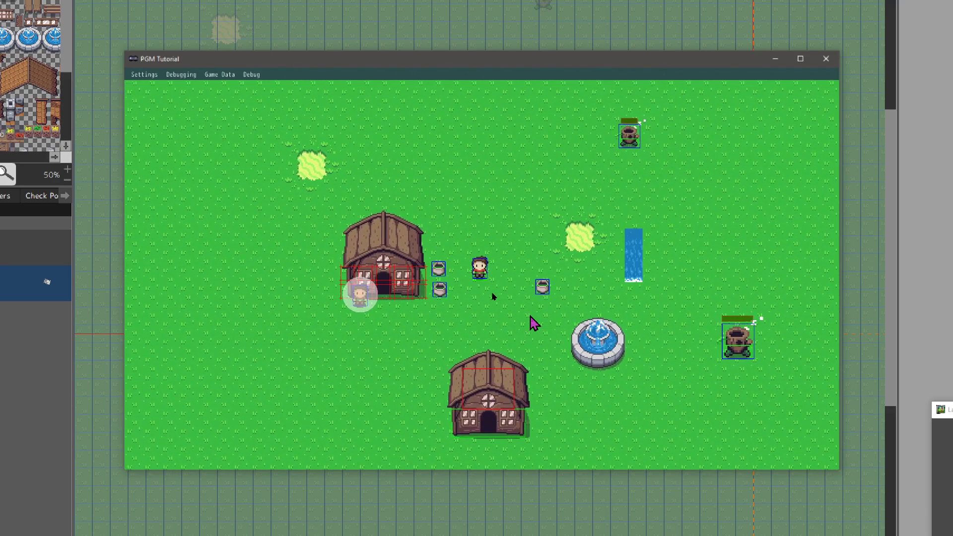
{"action": "key", "text": "Down"}
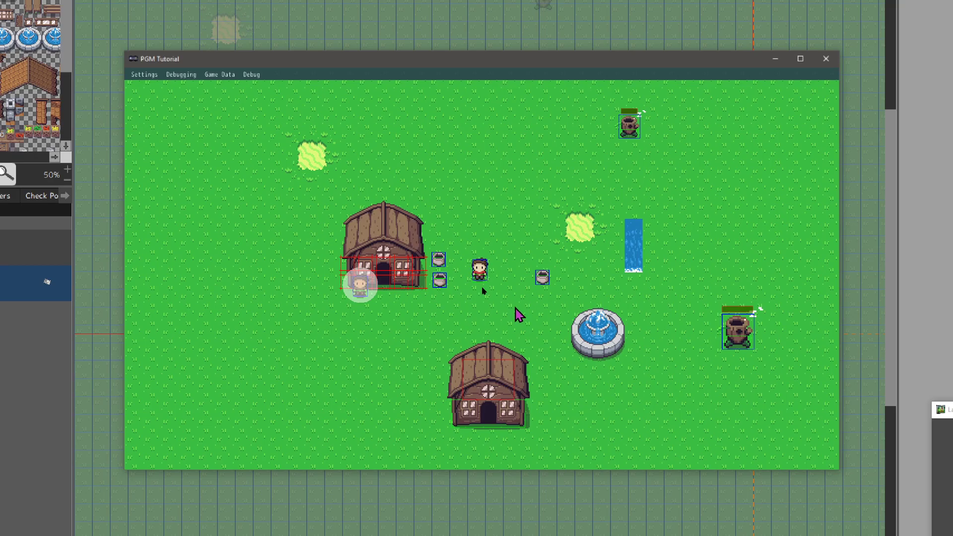
Step: Open the Runtime Log Console and clear all its entries
{"action": "left_click", "coordinate": [181, 79]}
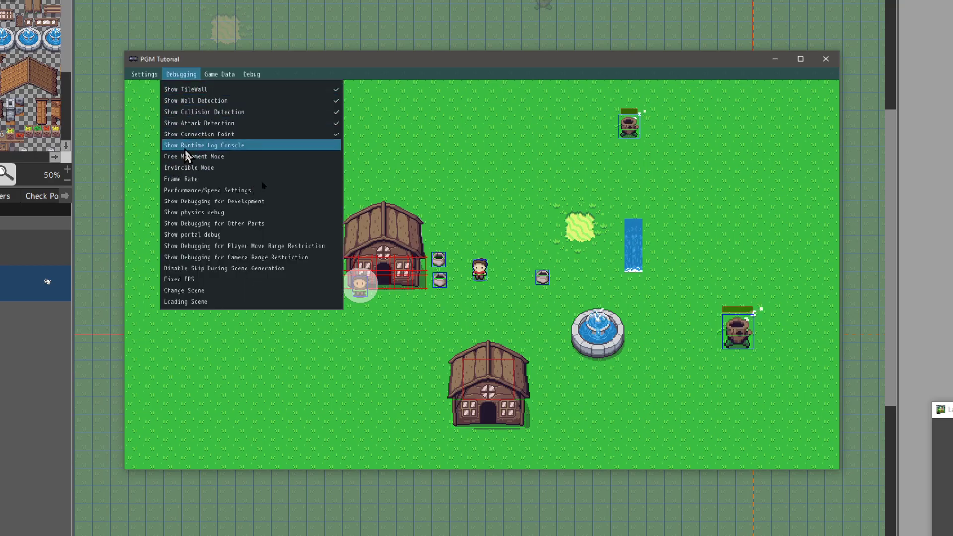
{"action": "left_click", "coordinate": [171, 145]}
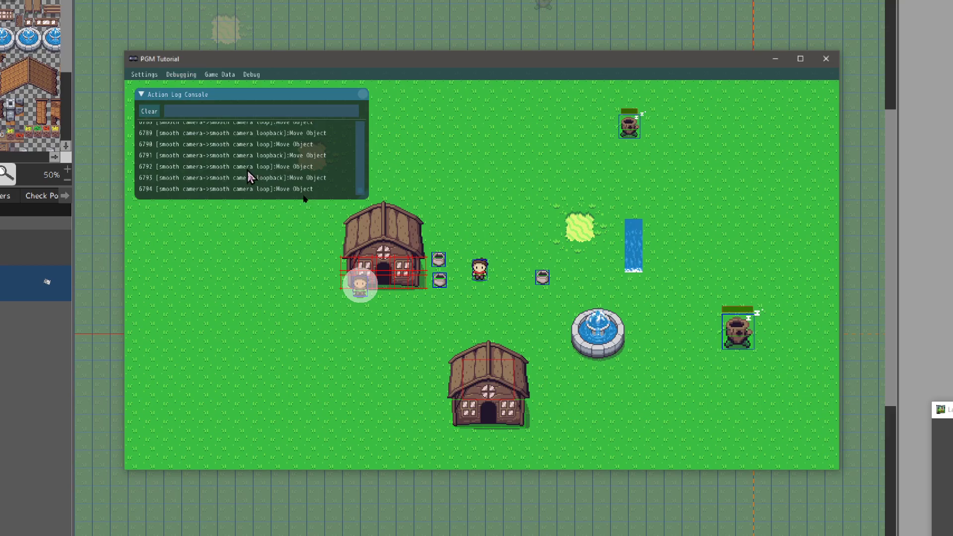
{"action": "left_click", "coordinate": [148, 112]}
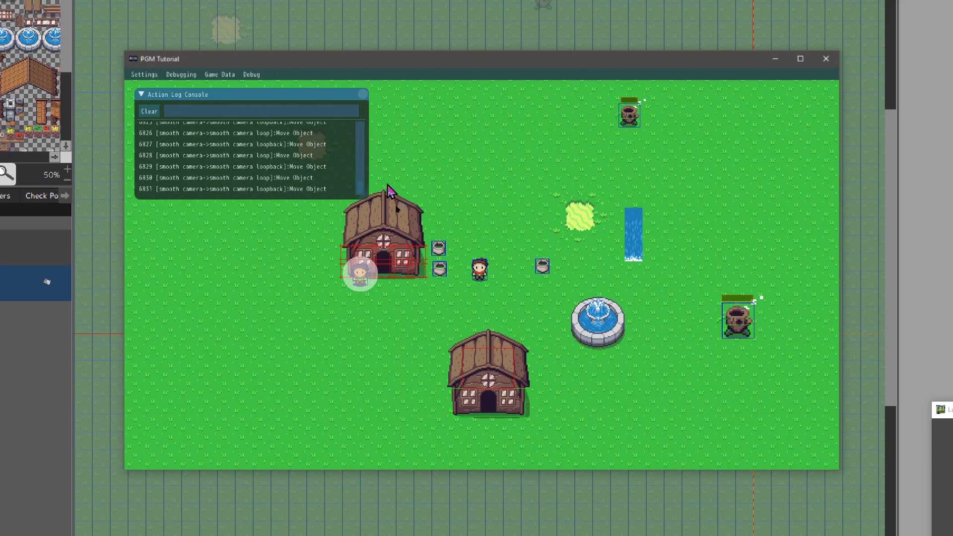
Step: Scroll through the logged enemy hit and Destroy Object actions, close the console, and reopen Debugging
{"action": "left_click_drag", "start_coordinate": [362, 193], "coordinate": [364, 147]}
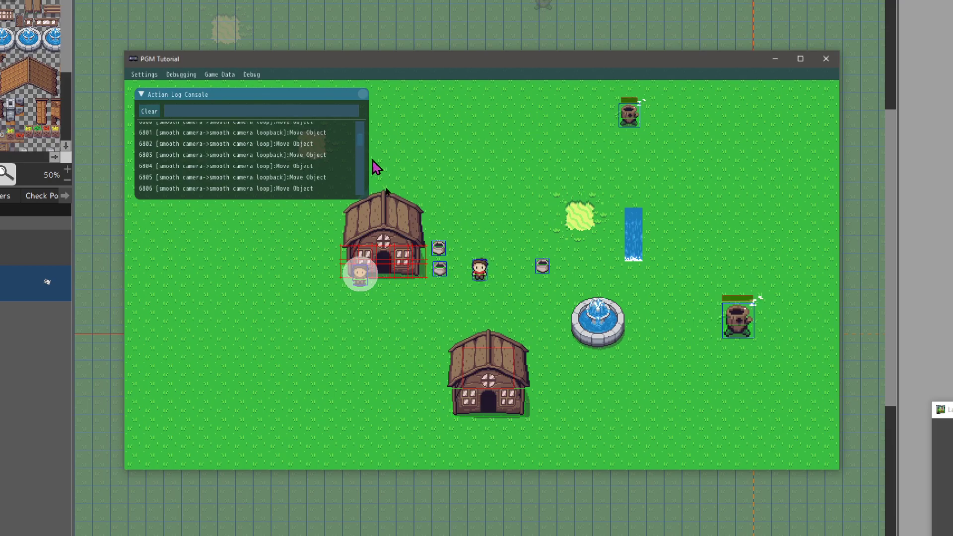
{"action": "left_click_drag", "start_coordinate": [360, 144], "coordinate": [357, 194]}
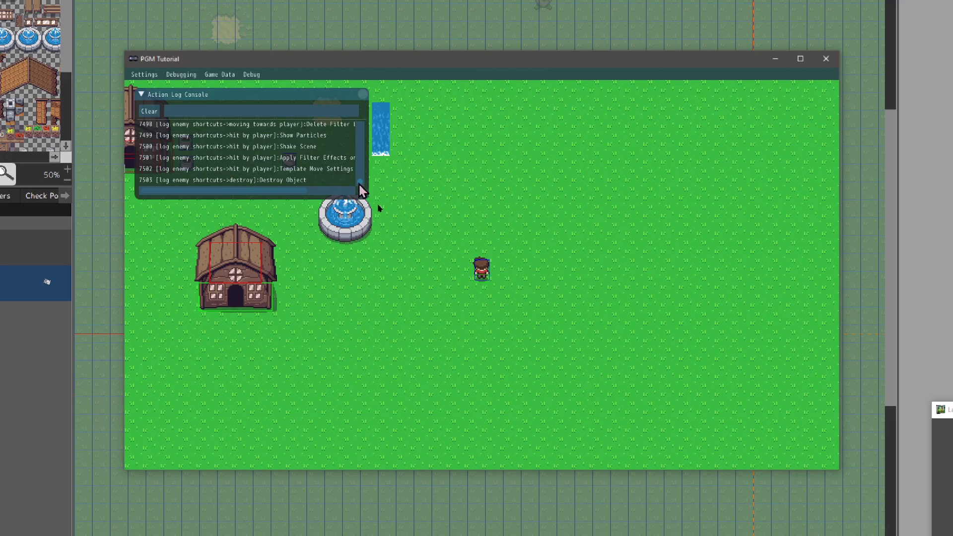
{"action": "left_click_drag", "start_coordinate": [358, 180], "coordinate": [364, 189]}
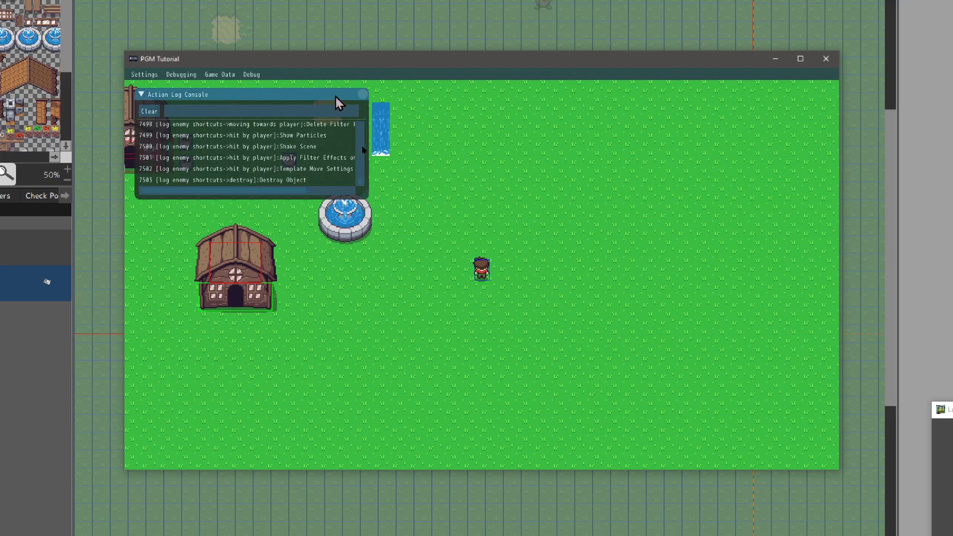
{"action": "left_click", "coordinate": [363, 94]}
{"action": "left_click", "coordinate": [182, 74]}
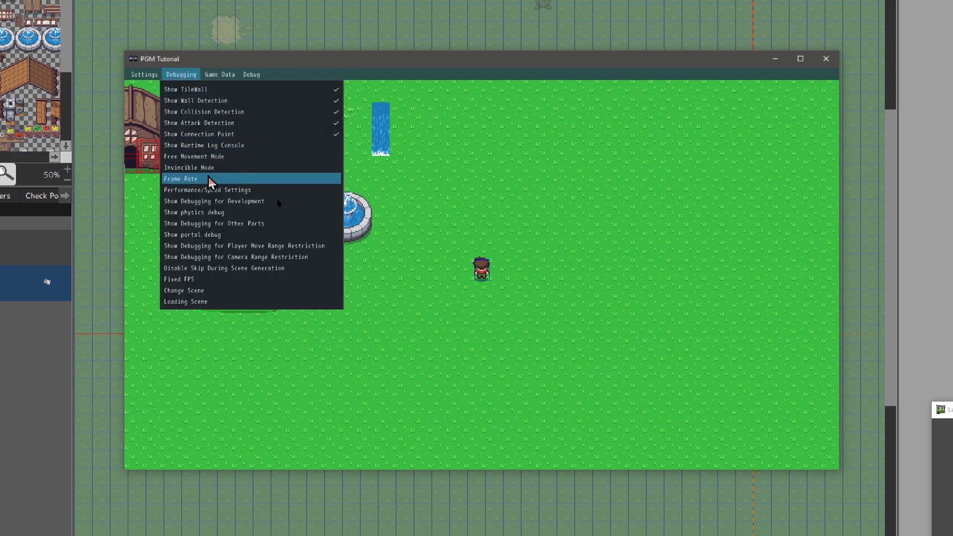
Step: Turn off the connection point overlay and fire several projectiles to the right
{"action": "left_click", "coordinate": [241, 135]}
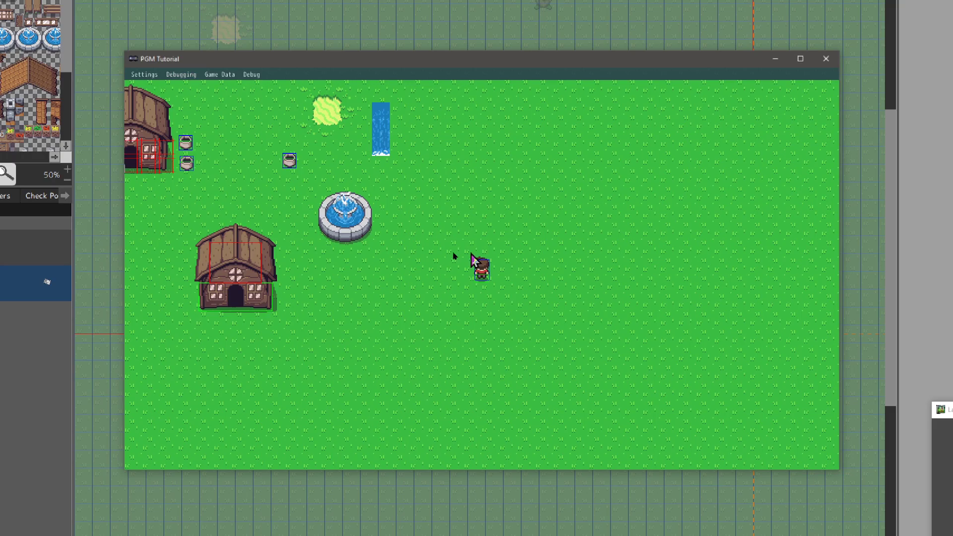
{"action": "key", "text": "d"}
{"action": "left_click", "coordinate": [503, 273]}
{"action": "left_click", "coordinate": [500, 277]}
{"action": "left_click", "coordinate": [498, 281]}
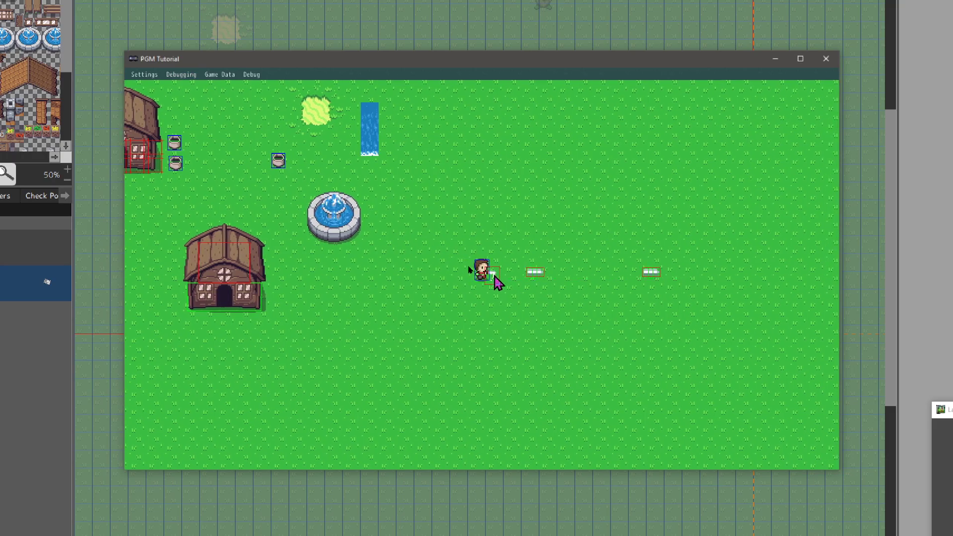
{"action": "left_click", "coordinate": [528, 276]}
Step: Turn on Free Movement Mode and move up and left across the scene
{"action": "left_click", "coordinate": [181, 74]}
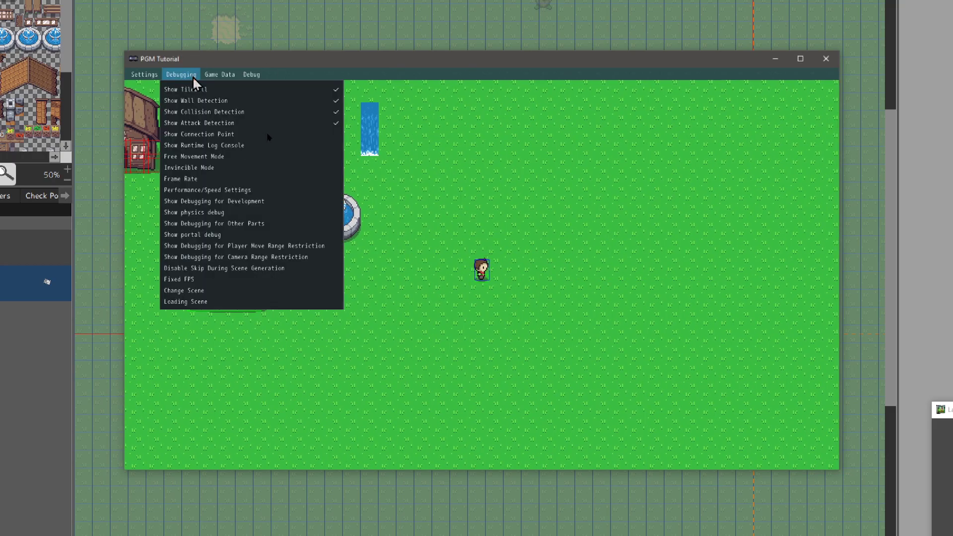
{"action": "left_click", "coordinate": [203, 158]}
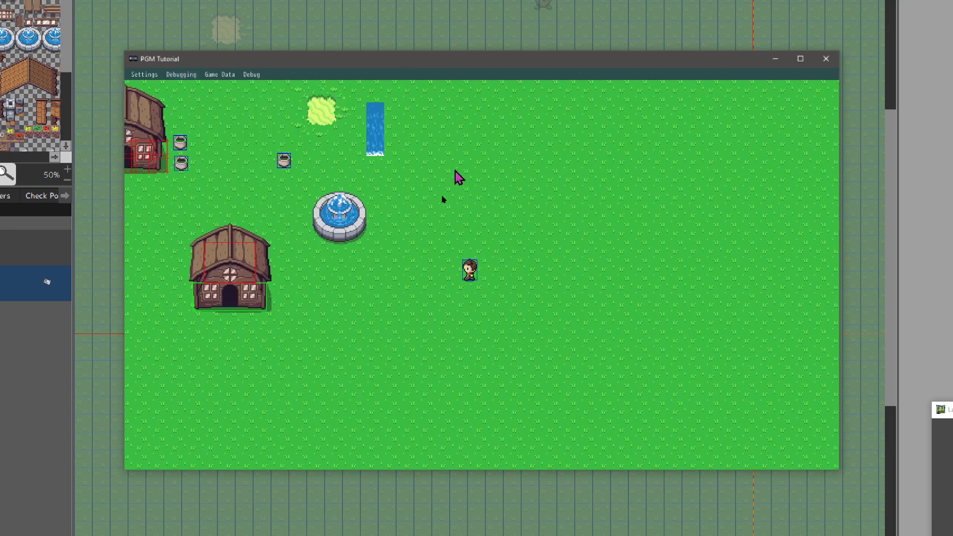
{"action": "key", "text": "Left"}
{"action": "key", "text": "Up"}
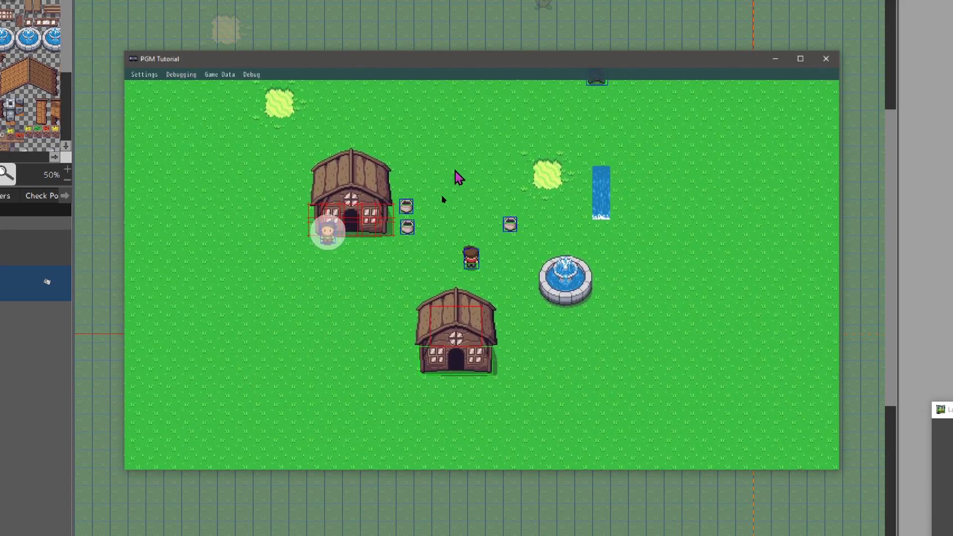
{"action": "key", "text": "Left"}
{"action": "key", "text": "Up"}
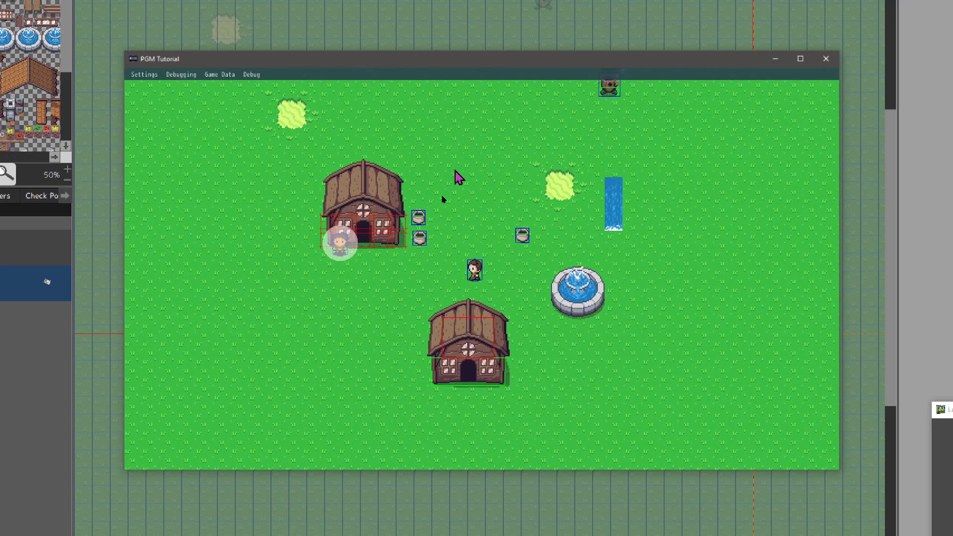
Step: Walk the player out of the house door, then left, up and down
{"action": "key", "text": "Left"}
{"action": "key", "text": "Up"}
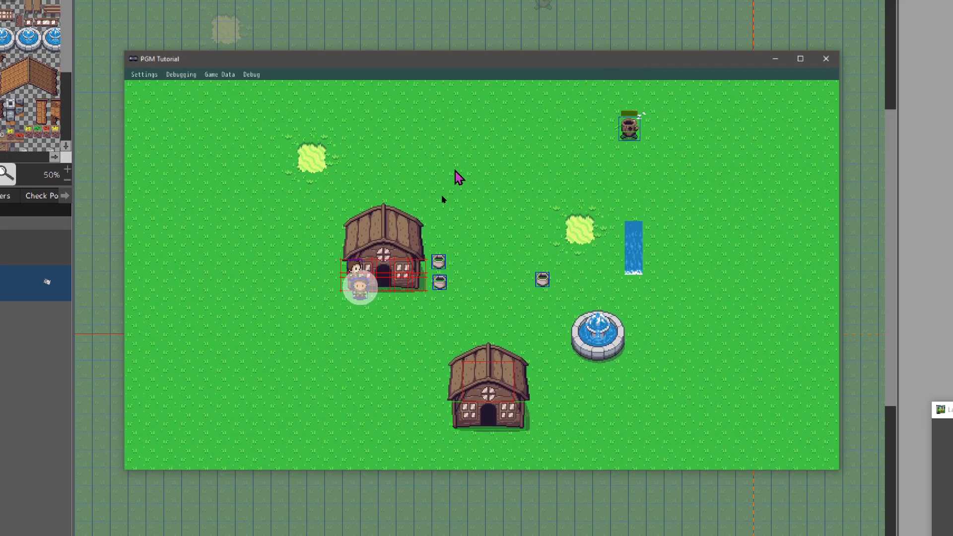
{"action": "key", "text": "Right"}
{"action": "key", "text": "Down"}
{"action": "key", "text": "Left"}
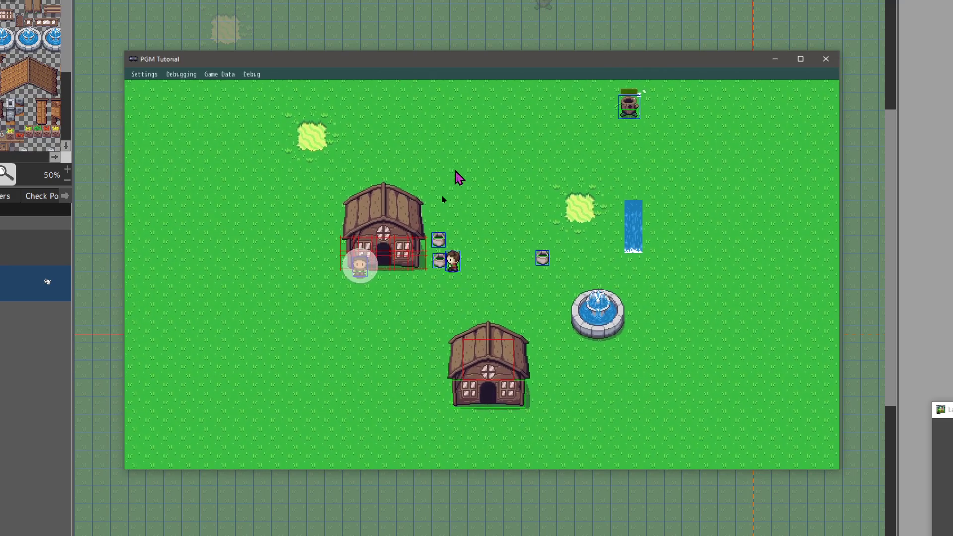
{"action": "key", "text": "Up"}
{"action": "key", "text": "Down"}
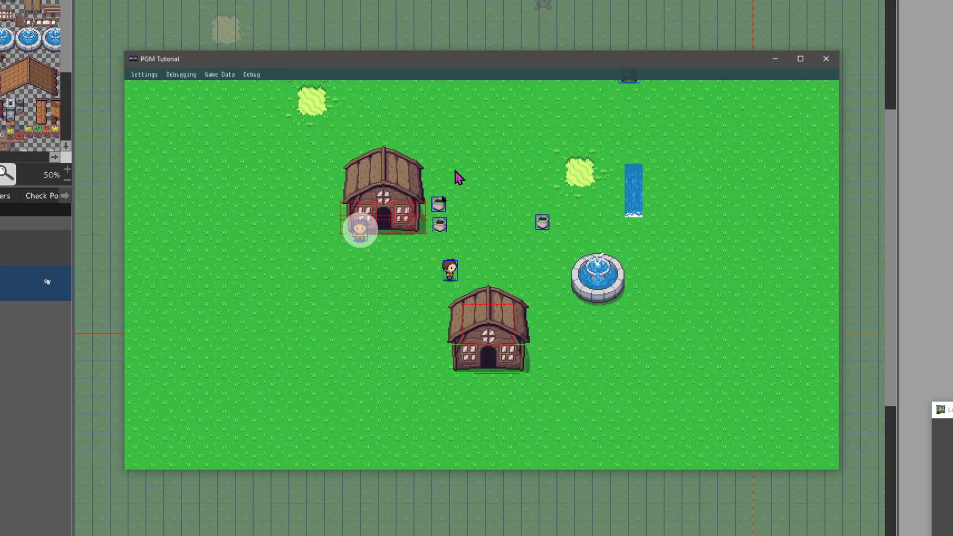
Step: Turn on the Frame Rate counter, walk up to the stump enemy and strike it with the sword
{"action": "left_click", "coordinate": [182, 75]}
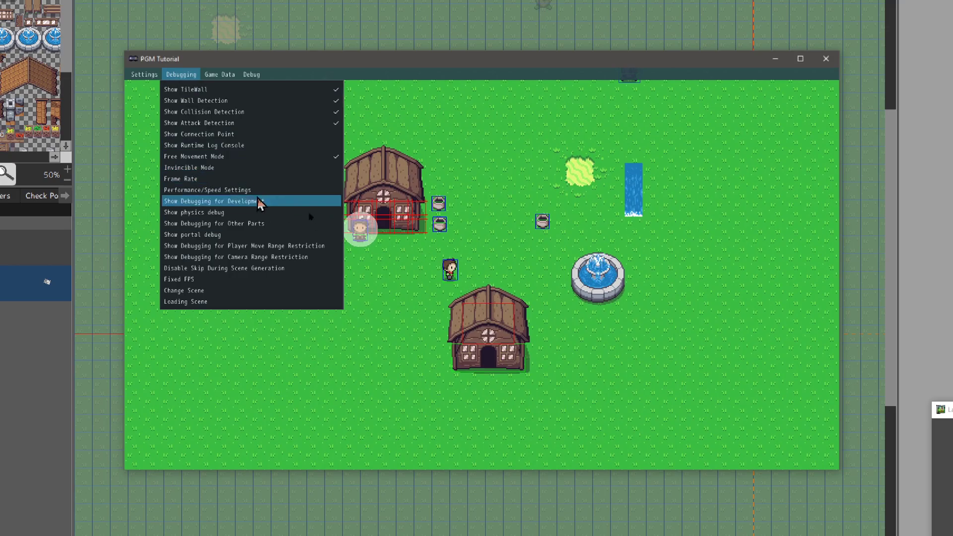
{"action": "left_click", "coordinate": [199, 179]}
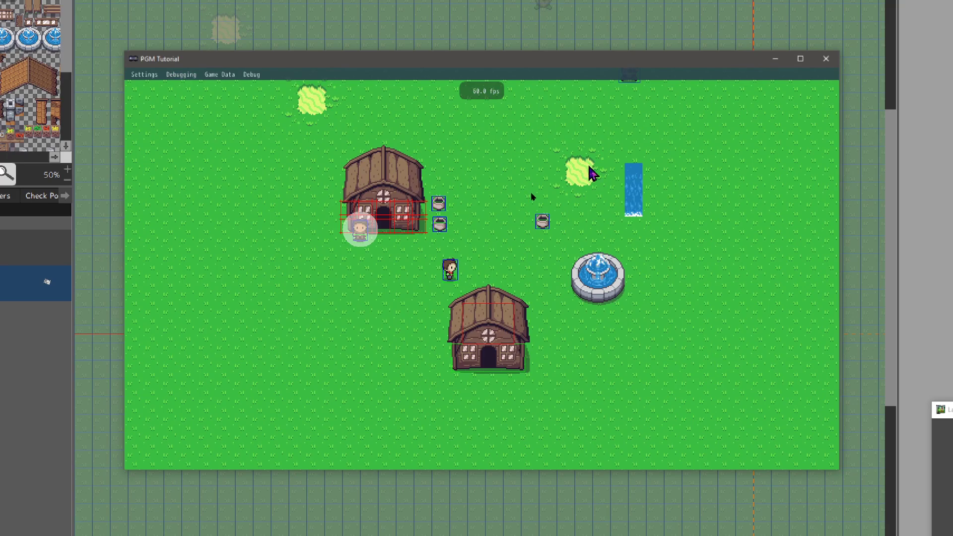
{"action": "key", "text": "Up"}
{"action": "key", "text": "Right"}
{"action": "key", "text": "Right"}
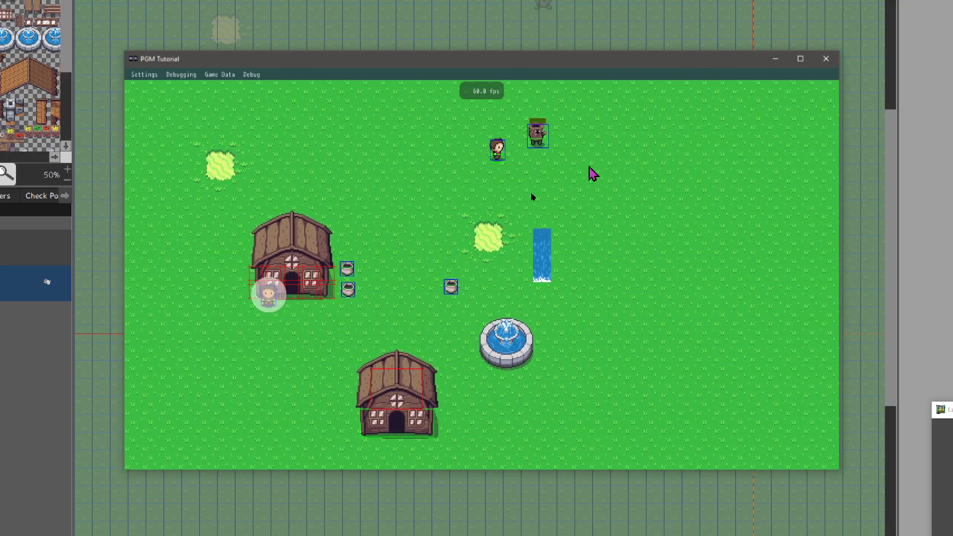
{"action": "key", "text": "Down"}
{"action": "key", "text": "Up"}
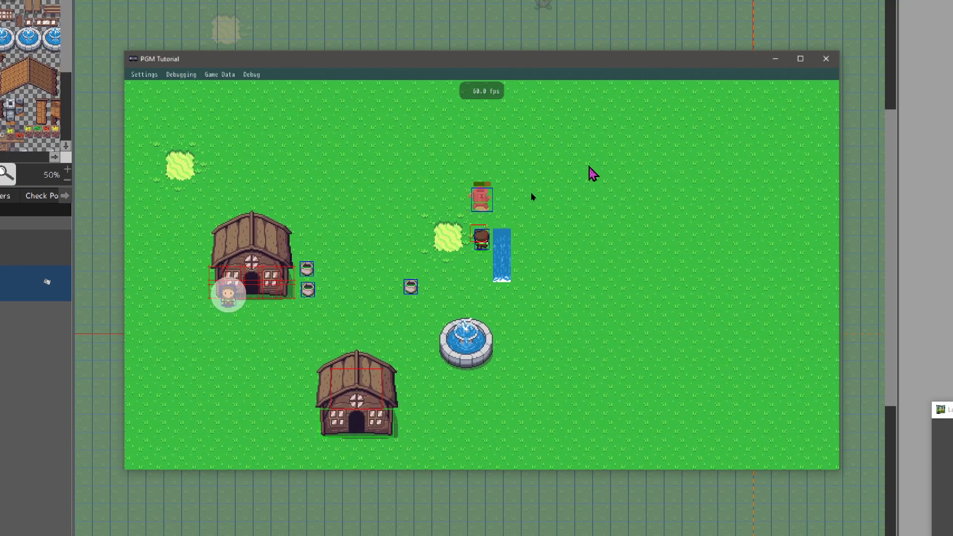
{"action": "key", "text": "Right"}
{"action": "key", "text": "Up"}
{"action": "key", "text": "space"}
Step: Walk the player right, then down and left to stand left of the lower house
{"action": "key", "text": "Right"}
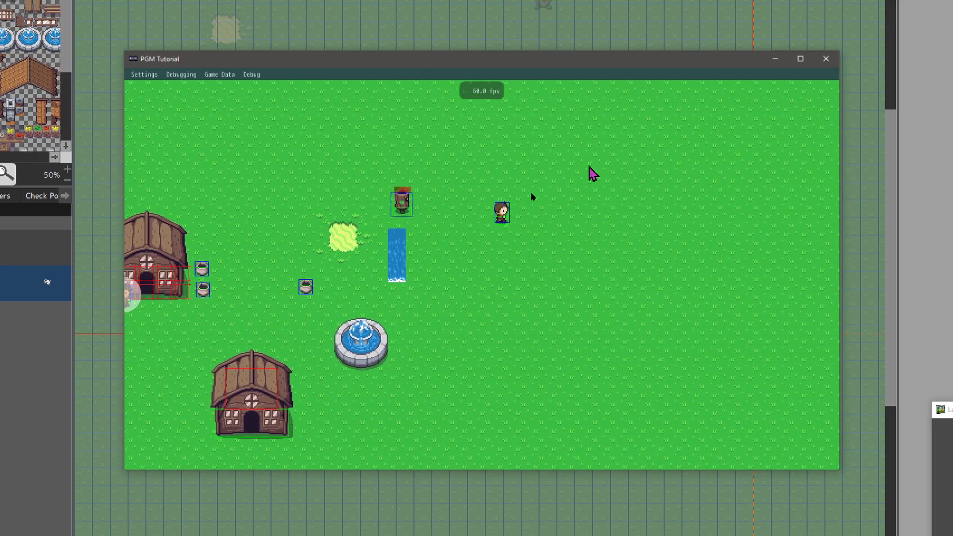
{"action": "key", "text": "Down"}
{"action": "key", "text": "Left"}
{"action": "key", "text": "Up"}
{"action": "key", "text": "Down"}
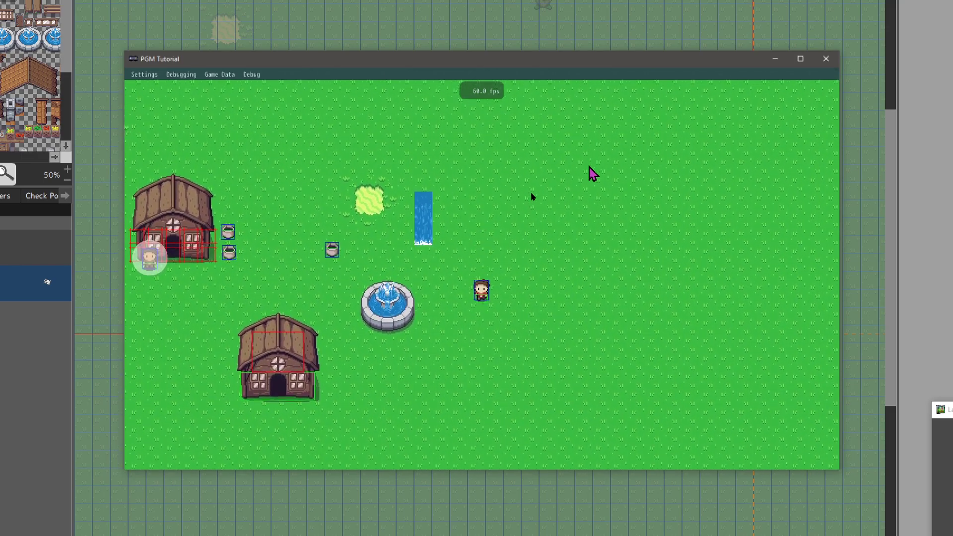
{"action": "key", "text": "Left"}
{"action": "key", "text": "Up"}
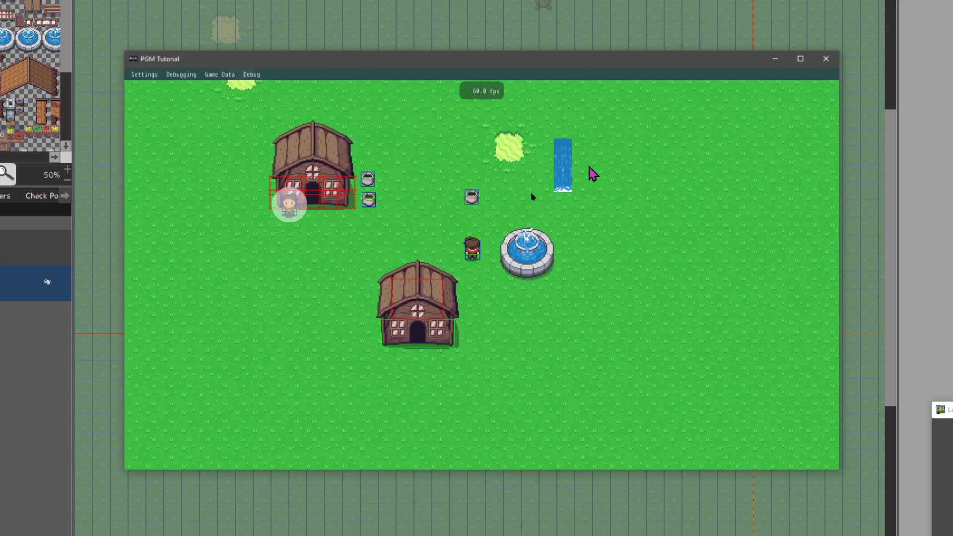
{"action": "key", "text": "Left"}
{"action": "key", "text": "Down"}
{"action": "key", "text": "Left"}
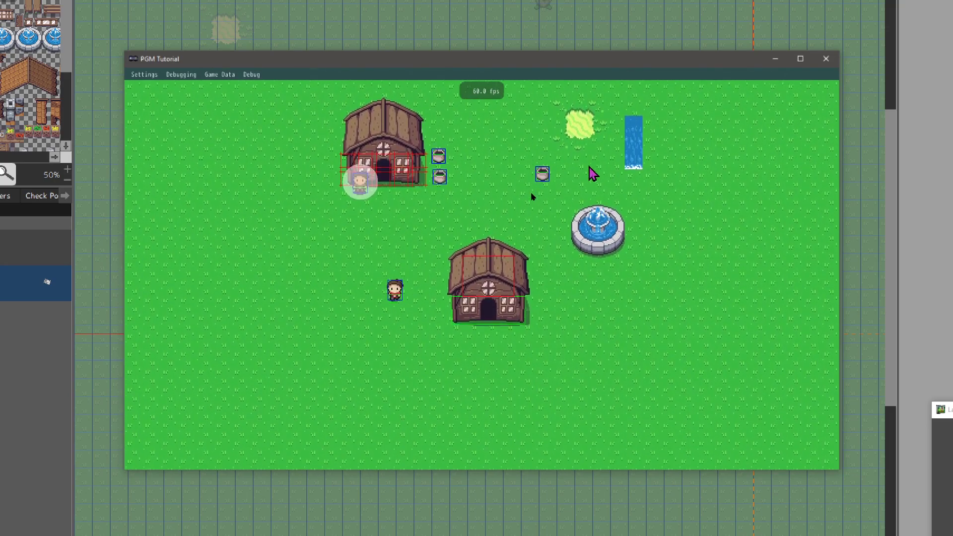
Step: Toggle the Performance/Speed Settings panel on and off, then reopen the Debugging menu
{"action": "left_click", "coordinate": [188, 76]}
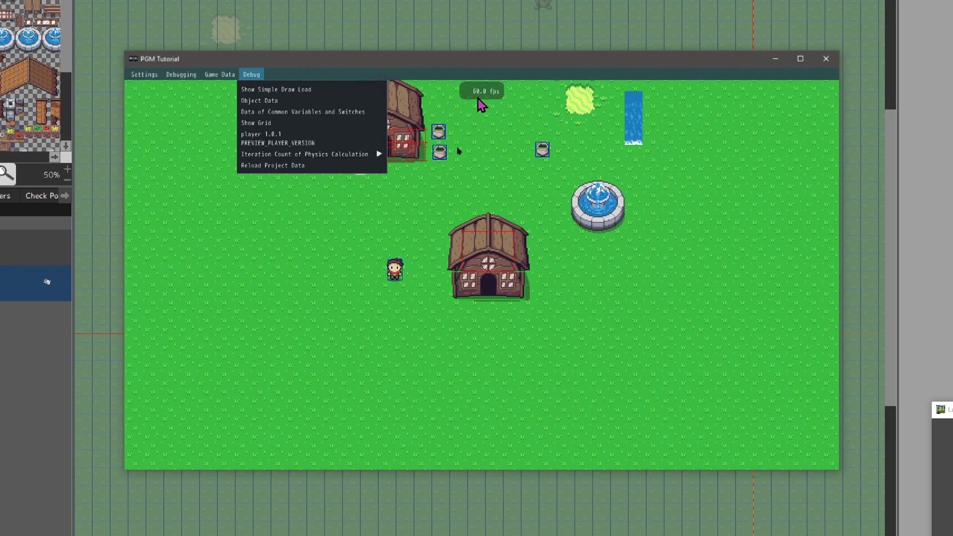
{"action": "mouse_move", "coordinate": [182, 74]}
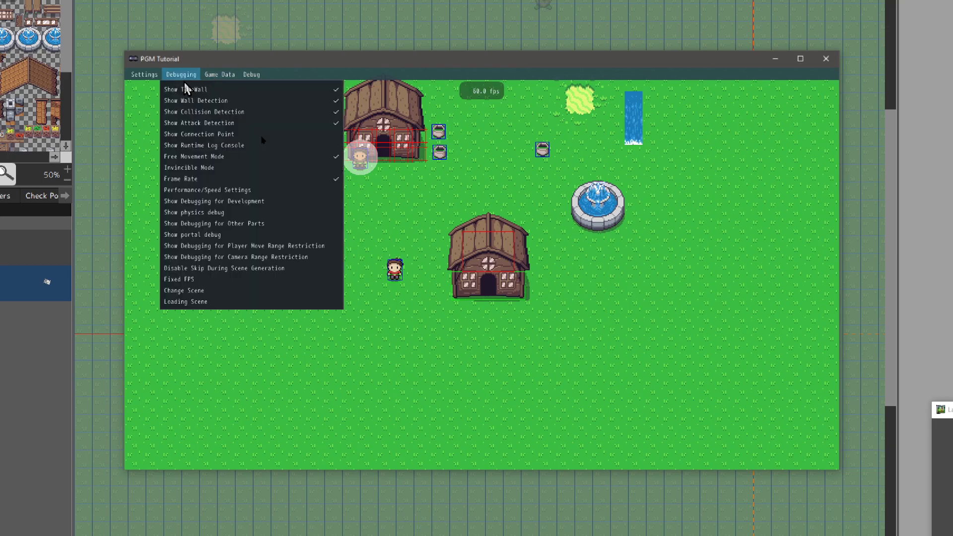
{"action": "mouse_move", "coordinate": [252, 74]}
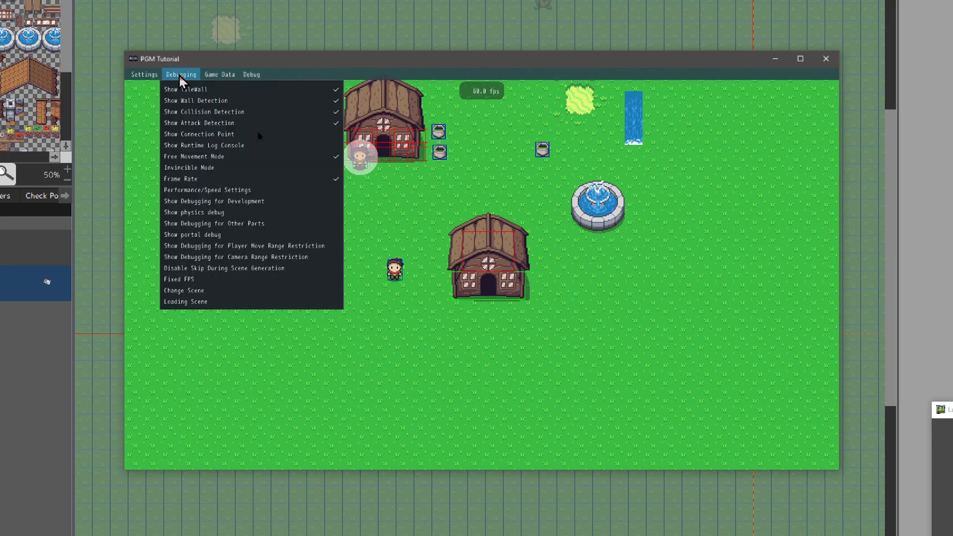
{"action": "left_click", "coordinate": [191, 192]}
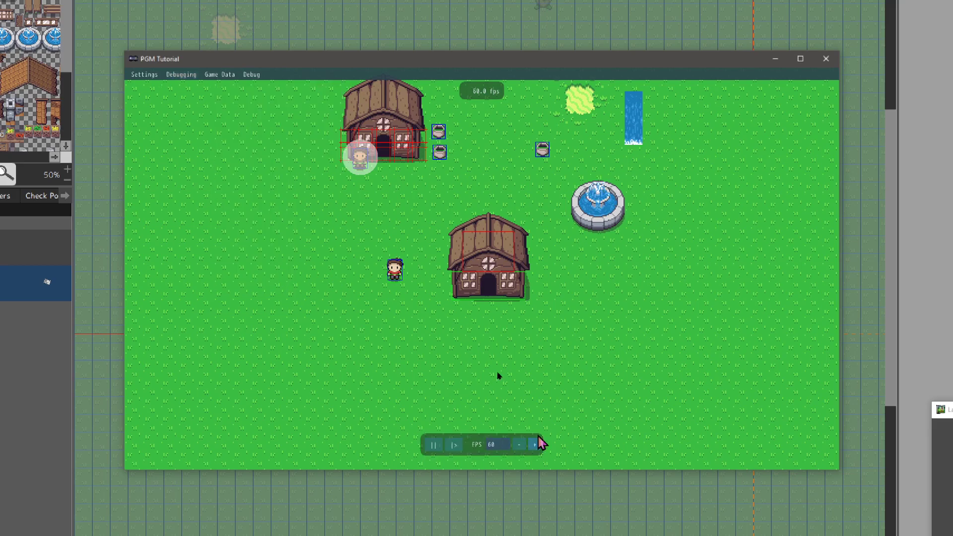
{"action": "left_click", "coordinate": [187, 79]}
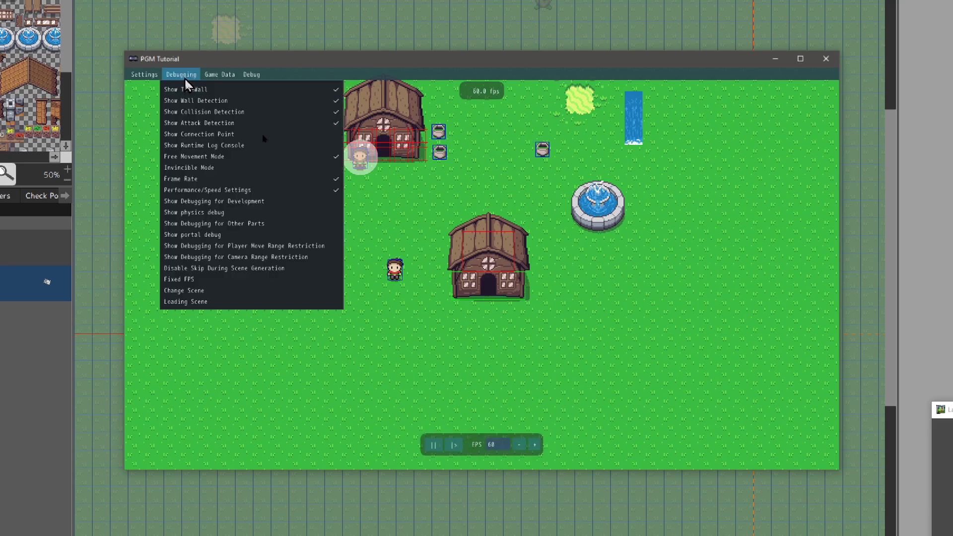
{"action": "left_click", "coordinate": [288, 193]}
{"action": "left_click", "coordinate": [182, 74]}
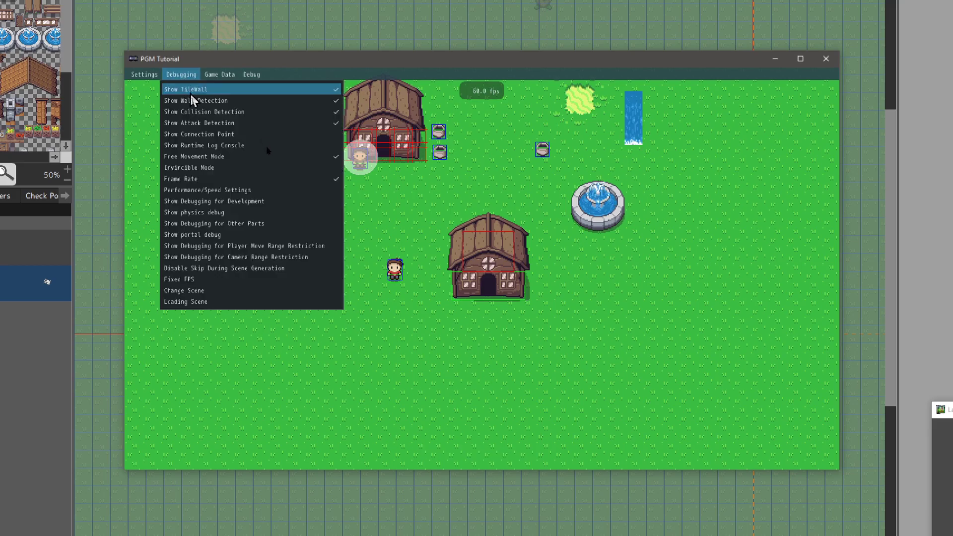
Step: Turn on the physics debug display and dash the player in several directions
{"action": "left_click", "coordinate": [188, 212]}
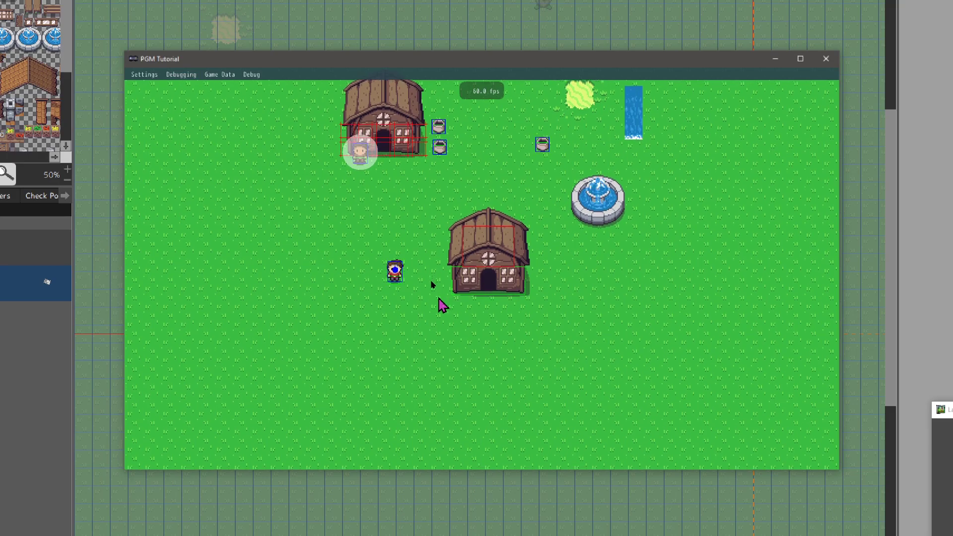
{"action": "key", "text": "s"}
{"action": "key", "text": "d"}
{"action": "key", "text": "w"}
{"action": "key", "text": "a"}
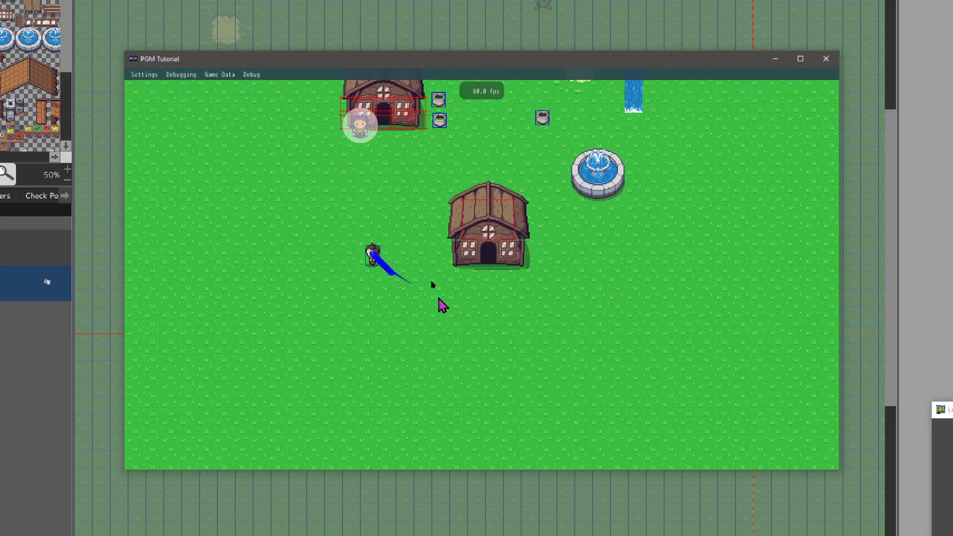
{"action": "key", "text": "d"}
{"action": "key", "text": "s"}
{"action": "key", "text": "a"}
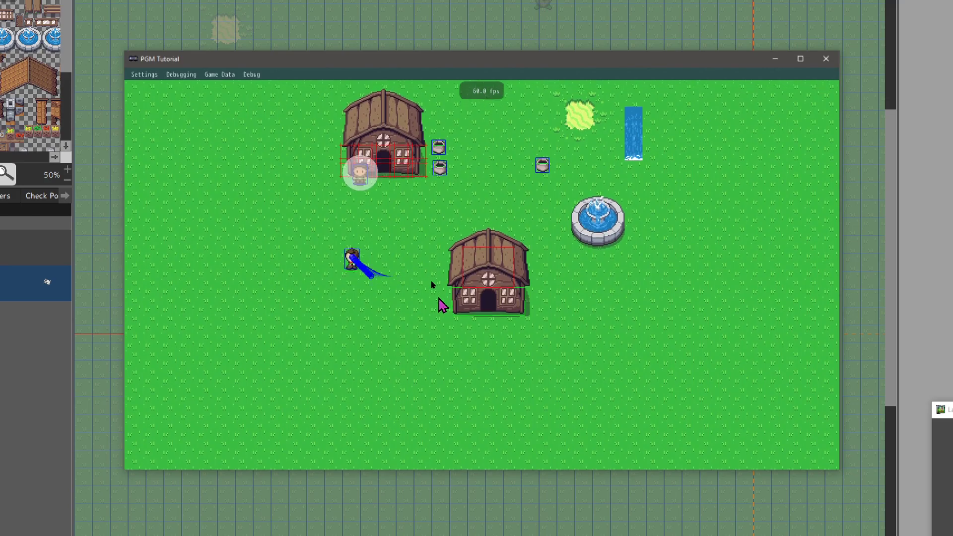
{"action": "key", "text": "w"}
{"action": "key", "text": "d"}
{"action": "key", "text": "w"}
Step: Walk the player right and down through the village
{"action": "key", "text": "d"}
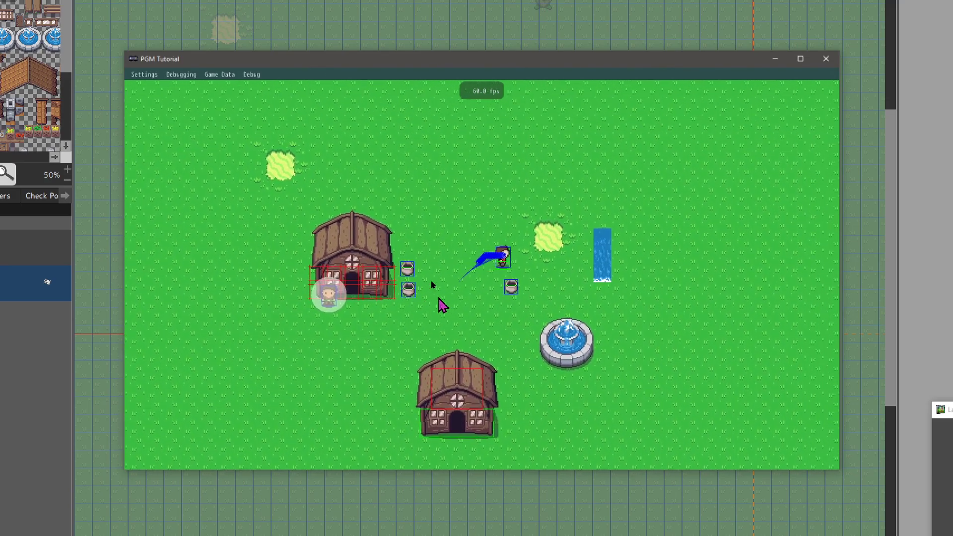
{"action": "key", "text": "s"}
{"action": "key", "text": "s"}
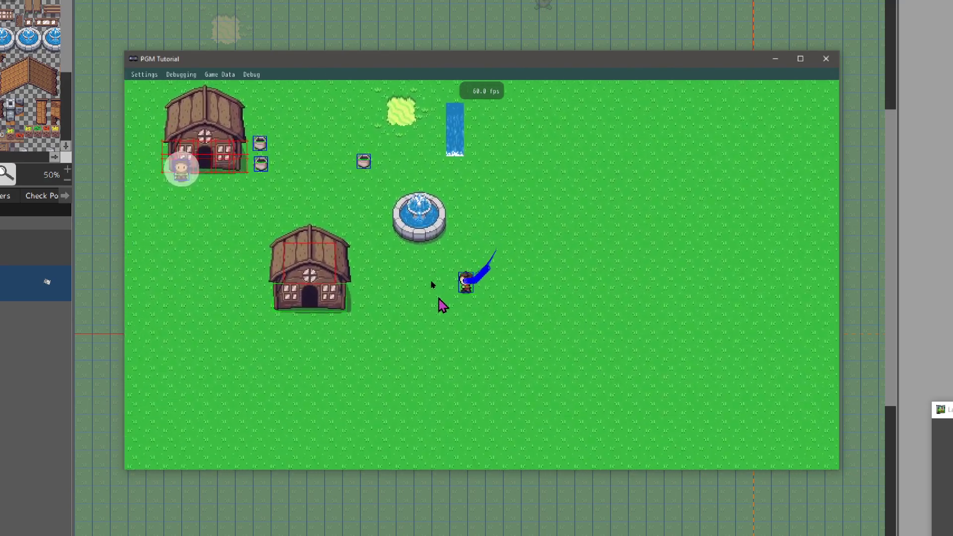
{"action": "key", "text": "a"}
{"action": "key", "text": "w"}
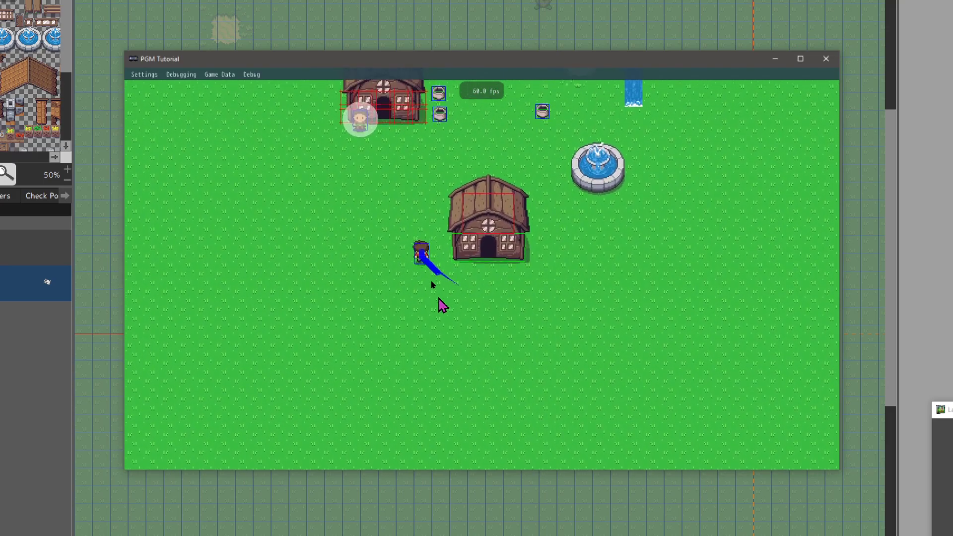
{"action": "key", "text": "d"}
{"action": "key", "text": "s"}
{"action": "key", "text": "d"}
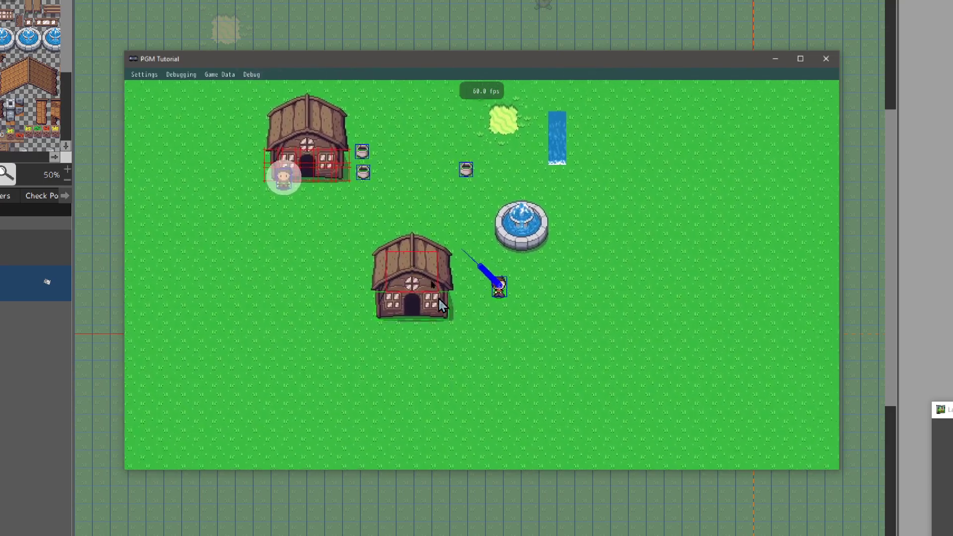
{"action": "key", "text": "s"}
Step: Walk back left and up, then right and down, and swing the weapon
{"action": "key", "text": "a"}
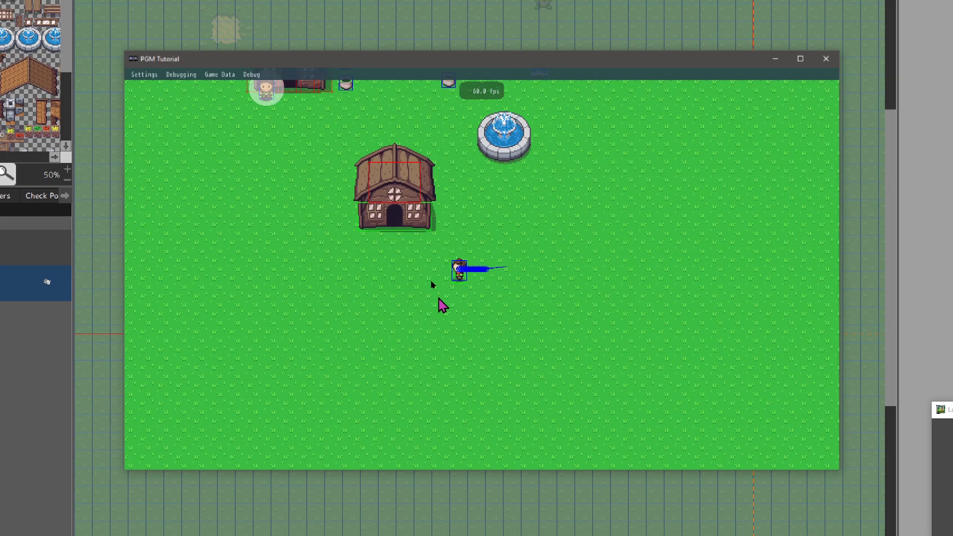
{"action": "key", "text": "w"}
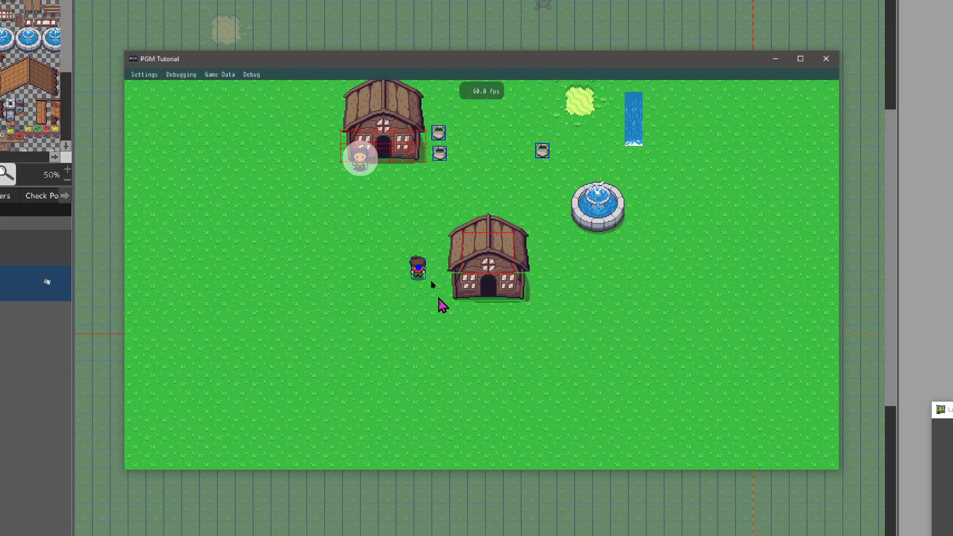
{"action": "key", "text": "w"}
{"action": "key", "text": "d"}
{"action": "key", "text": "d"}
{"action": "key", "text": "s"}
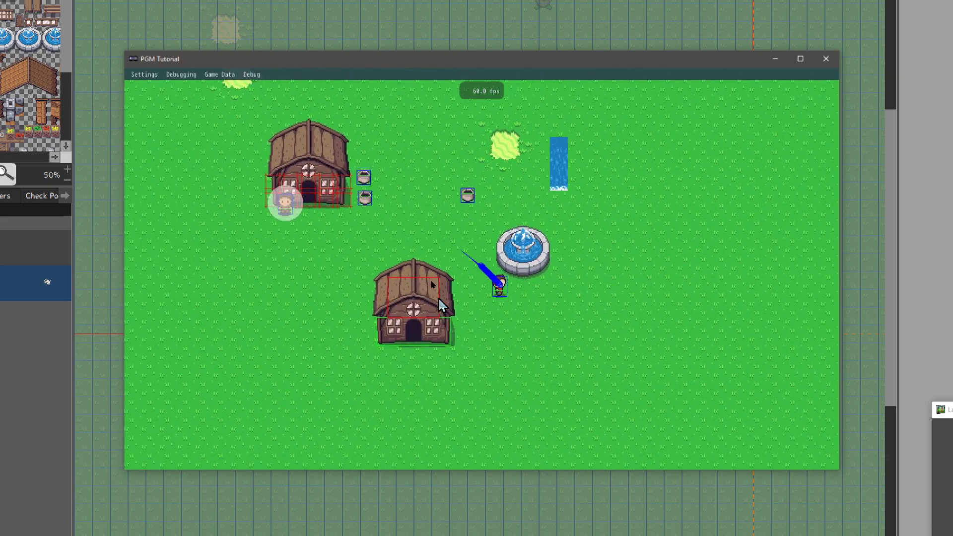
{"action": "key", "text": "d"}
{"action": "key", "text": "s"}
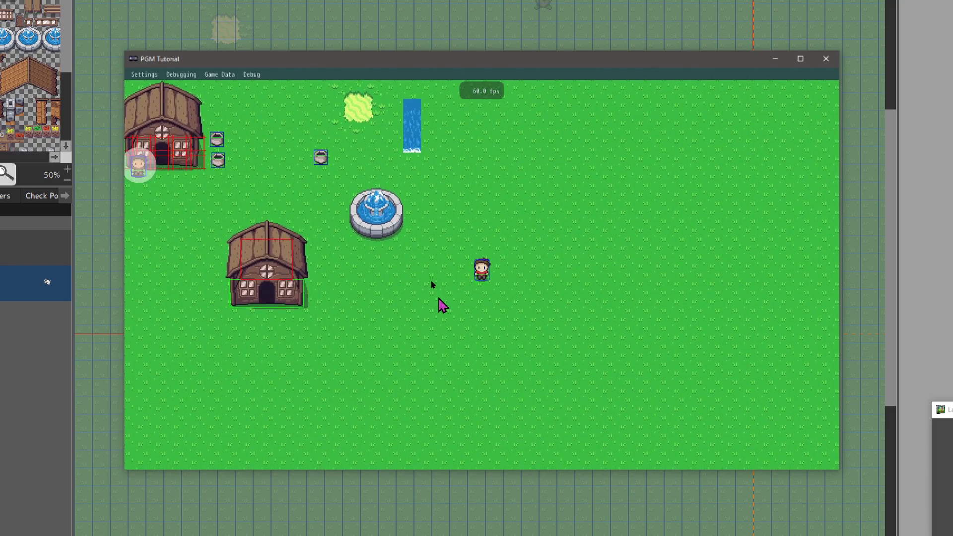
{"action": "left_click", "coordinate": [489, 307]}
Step: Walk the player left, then close and reopen the Debugging options list
{"action": "key", "text": "a"}
{"action": "key", "text": "w"}
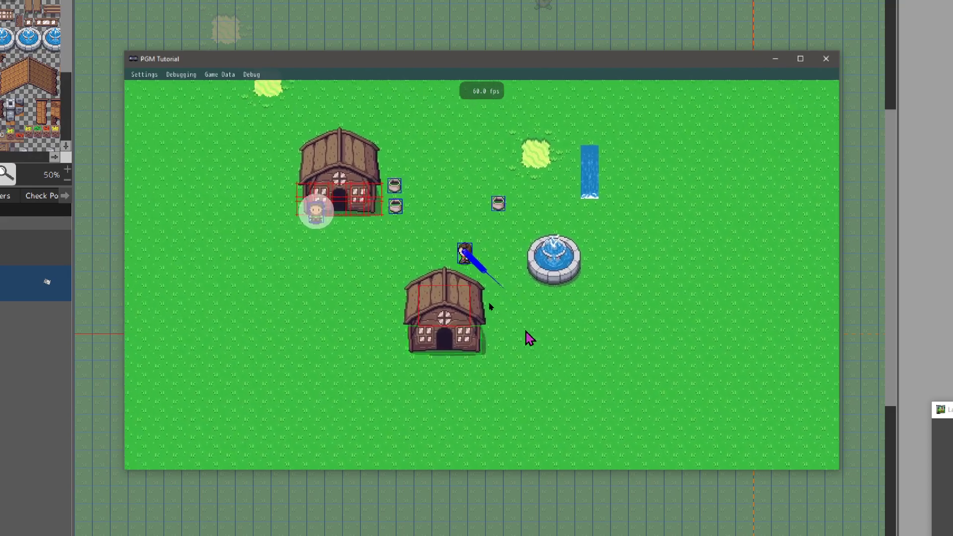
{"action": "key", "text": "a"}
{"action": "key", "text": "s"}
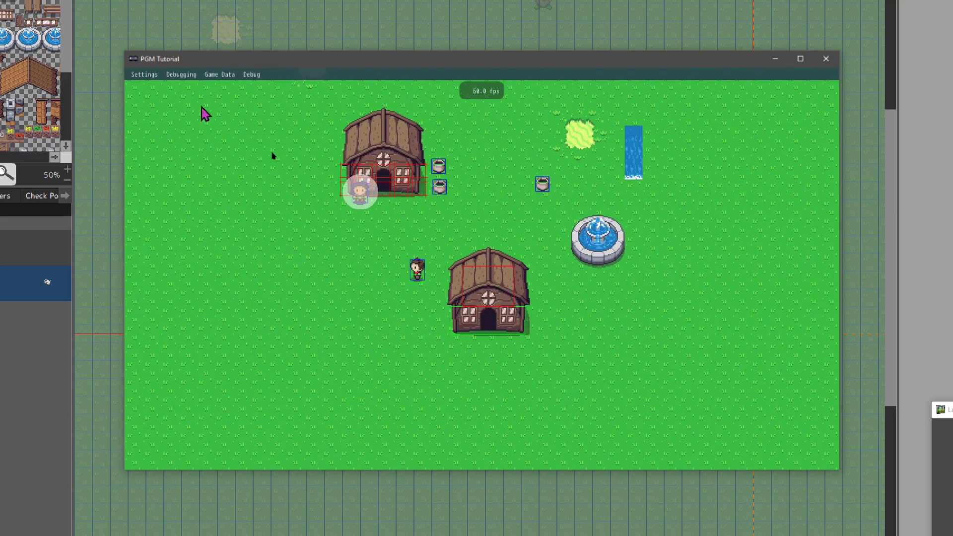
{"action": "left_click", "coordinate": [181, 74]}
{"action": "left_click", "coordinate": [209, 202]}
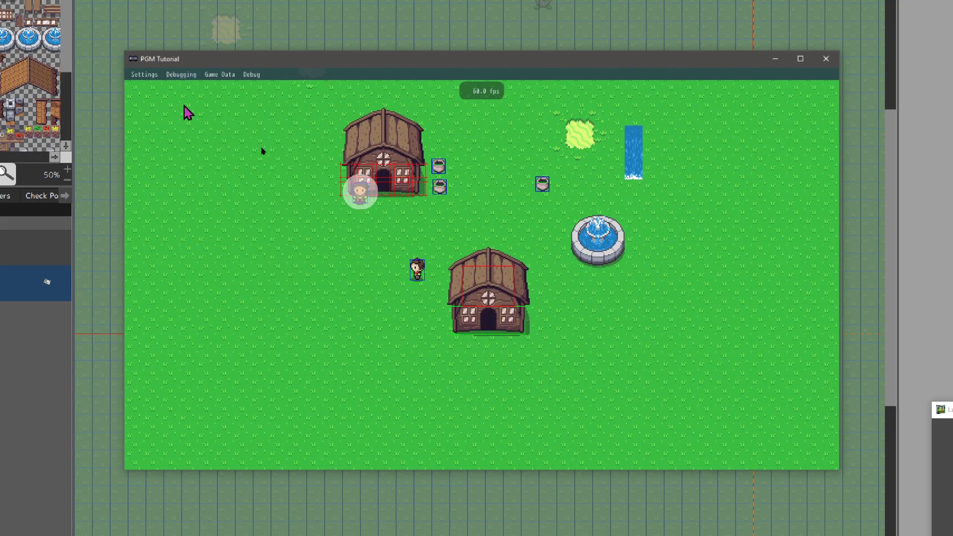
{"action": "left_click", "coordinate": [181, 74]}
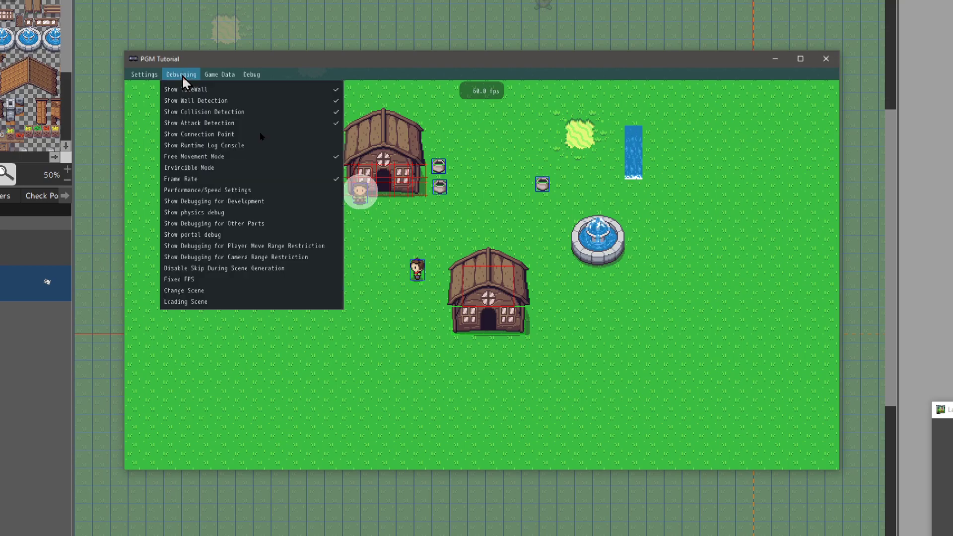
Step: Turn on the Camera Range Restriction debug overlay, check its blue tint, then switch it off
{"action": "left_click", "coordinate": [185, 257]}
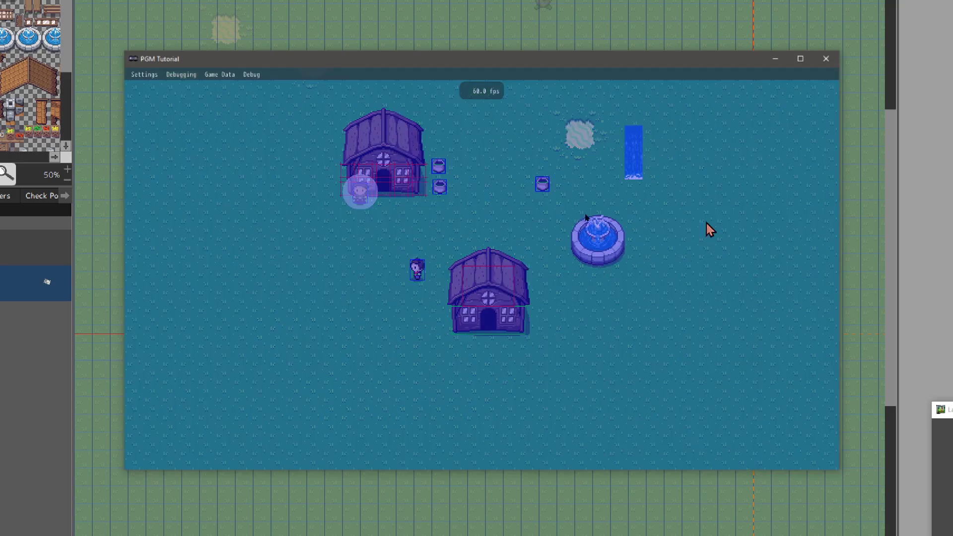
{"action": "left_click", "coordinate": [220, 75]}
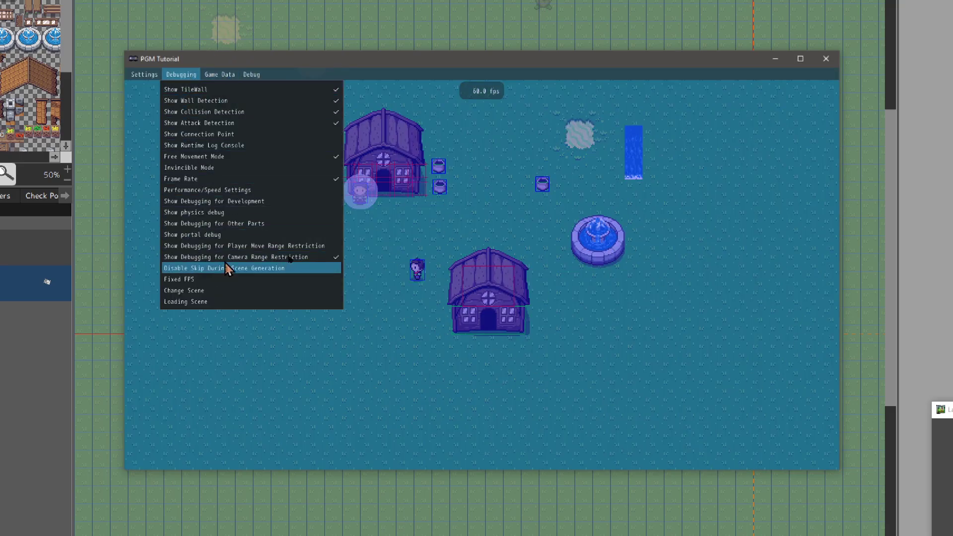
{"action": "left_click", "coordinate": [265, 248]}
{"action": "left_click", "coordinate": [181, 75]}
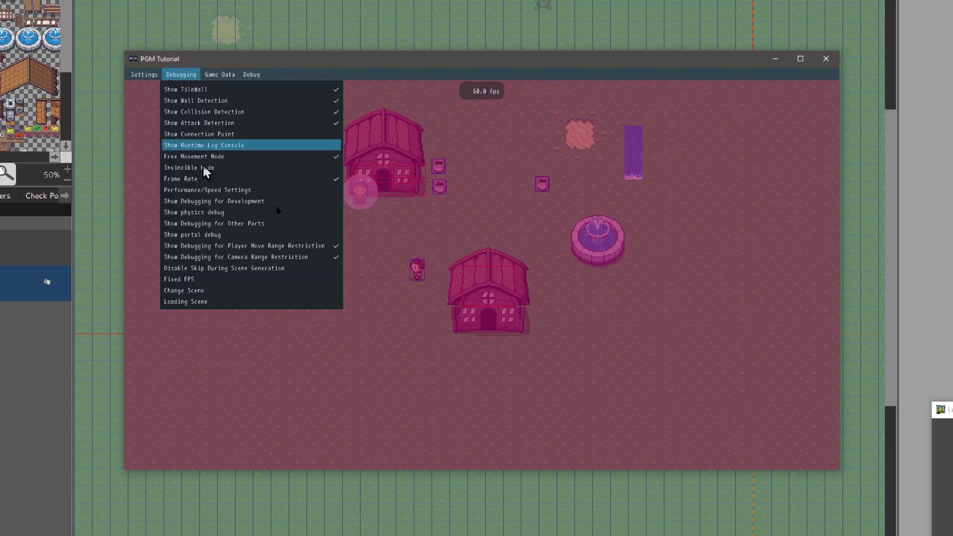
{"action": "left_click", "coordinate": [278, 257]}
{"action": "left_click", "coordinate": [182, 74]}
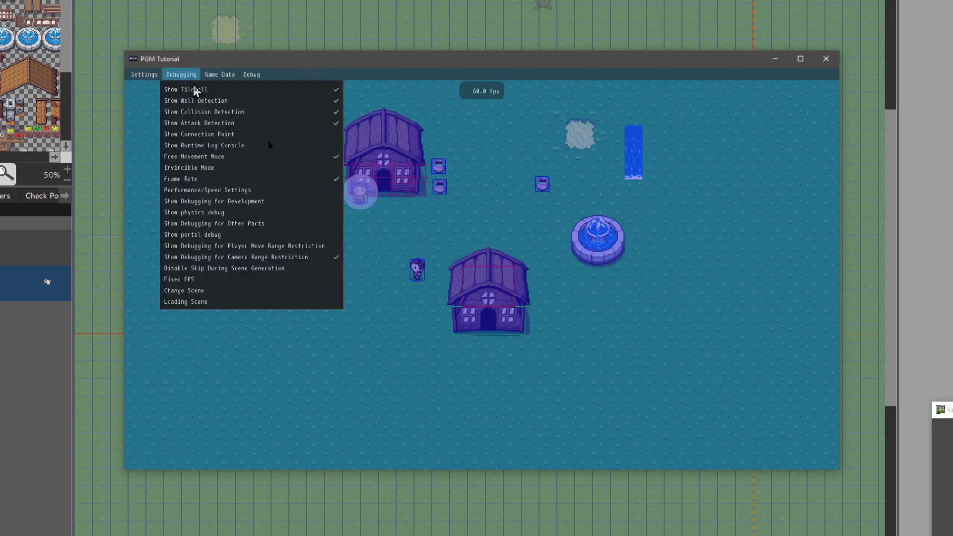
{"action": "left_click", "coordinate": [221, 257]}
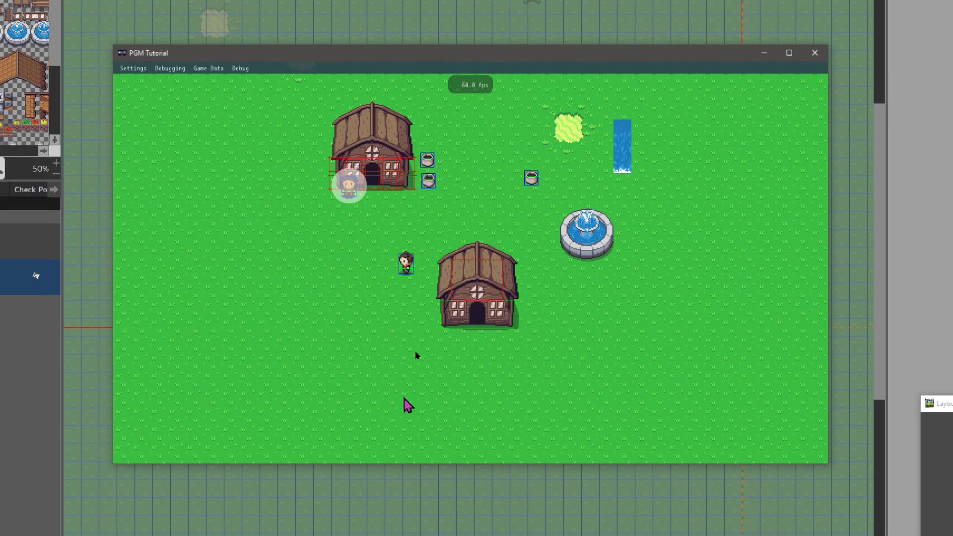
Step: Walk the player south across the open grass, then north back to the house and fountain
{"action": "key", "text": "Down"}
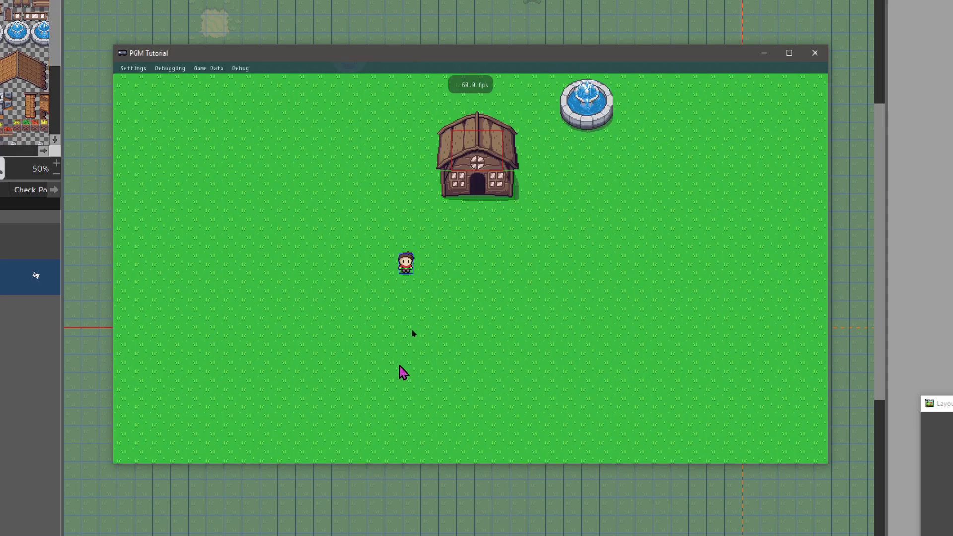
{"action": "key", "text": "Down"}
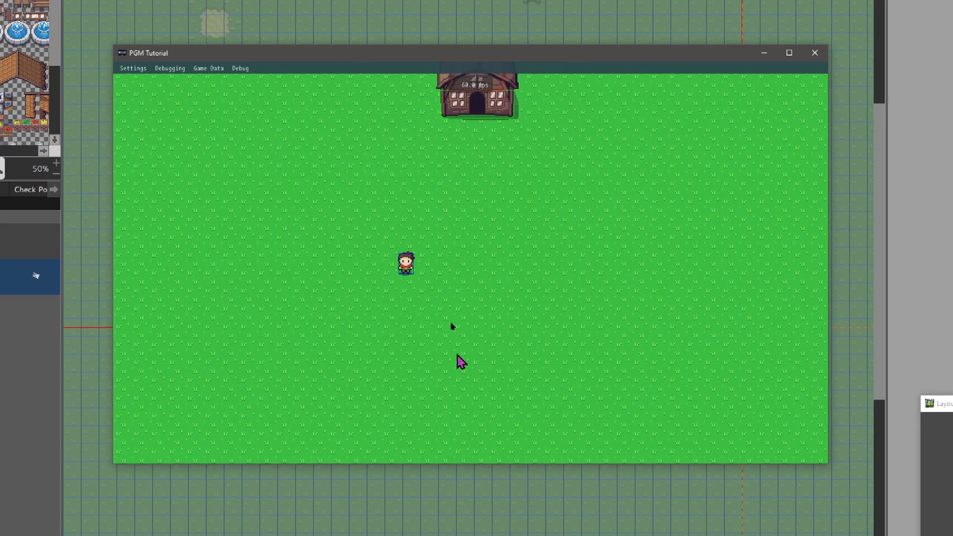
{"action": "key", "text": "Down"}
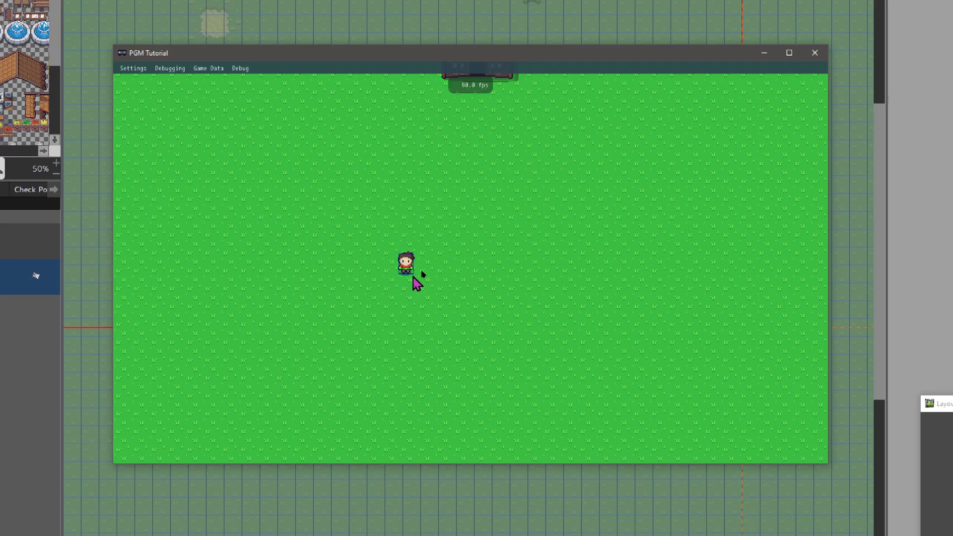
{"action": "key", "text": "Up"}
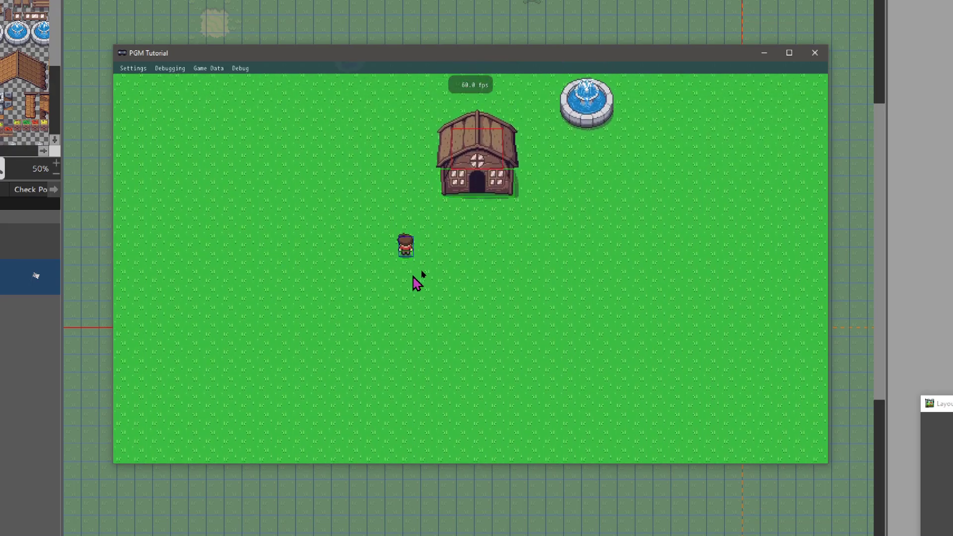
Step: Toggle the Player Move Range Restriction debug overlay on and off again
{"action": "left_click", "coordinate": [170, 68]}
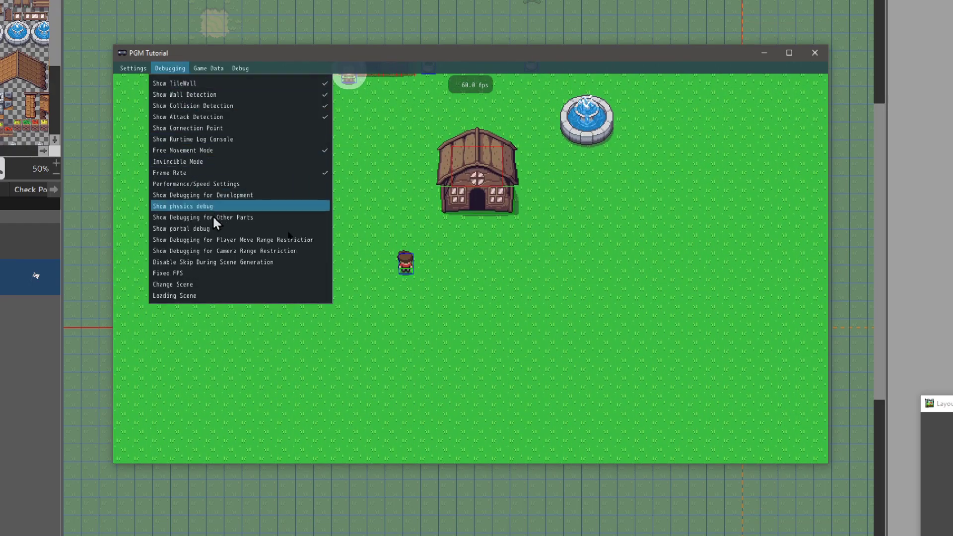
{"action": "left_click", "coordinate": [224, 243]}
{"action": "left_click", "coordinate": [170, 68]}
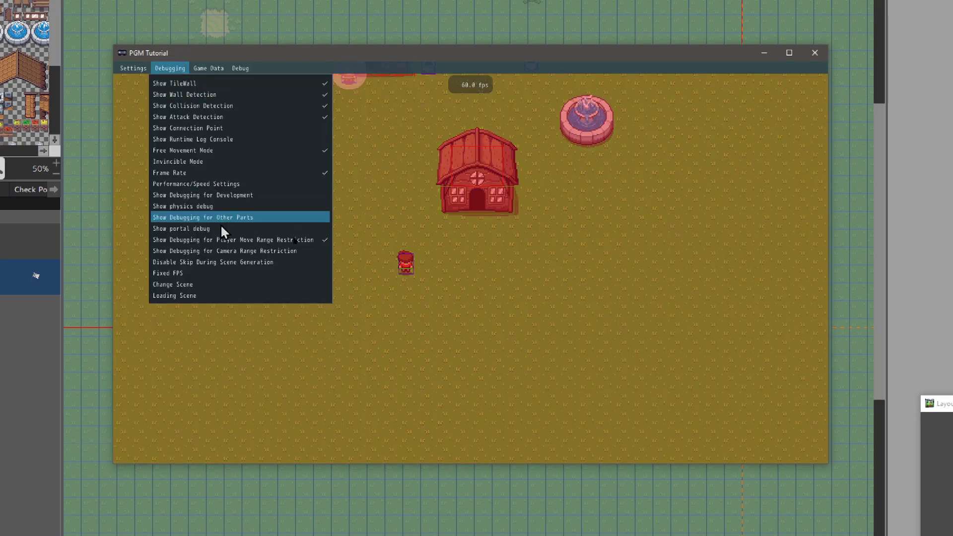
{"action": "left_click", "coordinate": [224, 239]}
{"action": "left_click", "coordinate": [176, 68]}
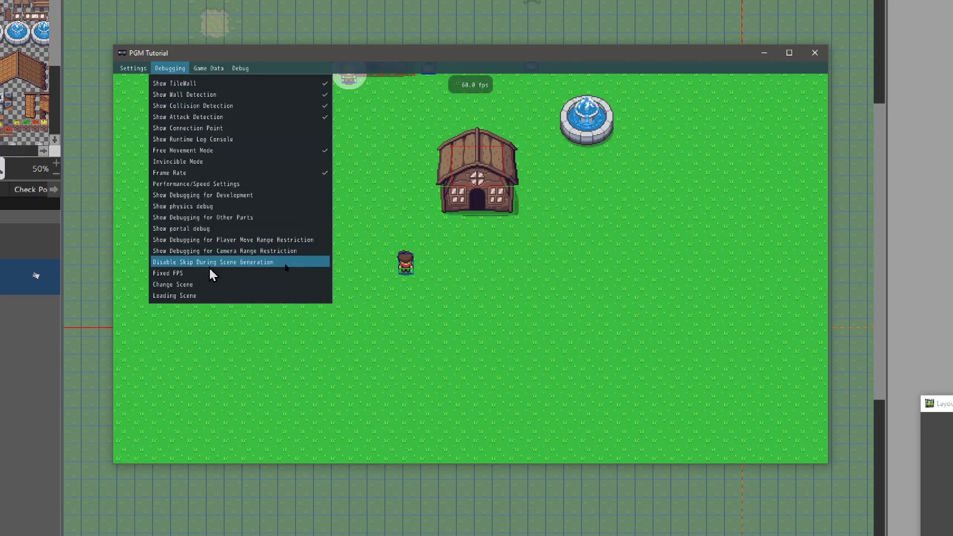
Step: Preview and close the Loading Scene selector, then show Game Data with title PGM Tutorial
{"action": "left_click", "coordinate": [184, 296]}
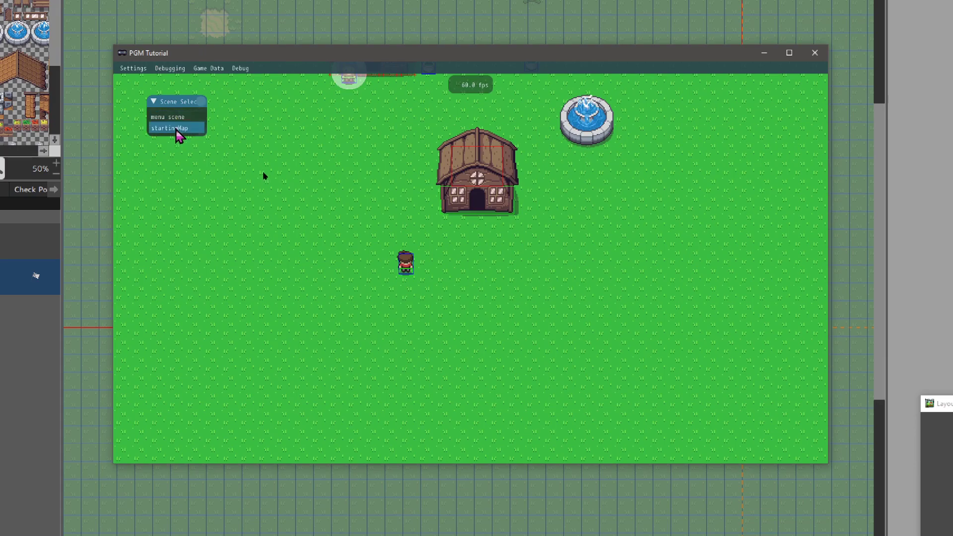
{"action": "left_click", "coordinate": [201, 101]}
{"action": "left_click", "coordinate": [170, 68]}
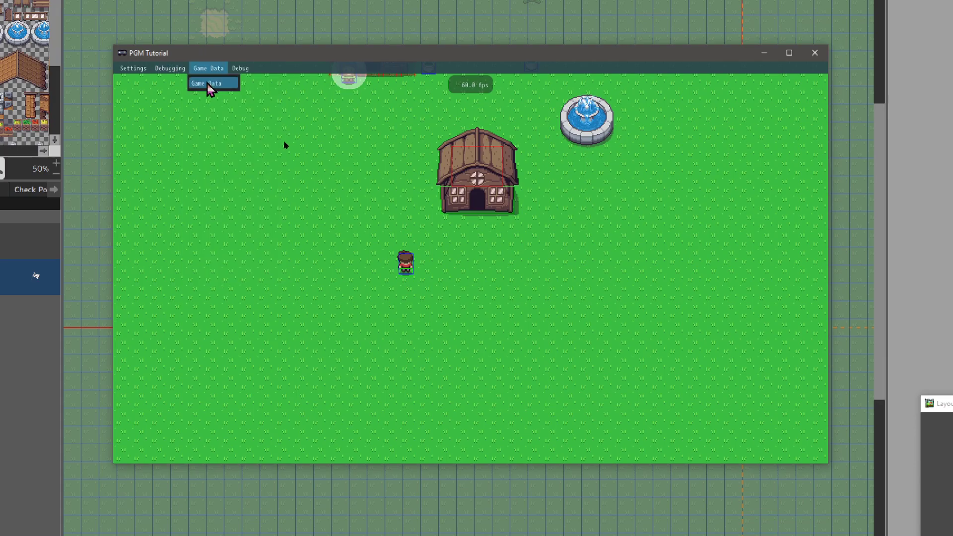
{"action": "left_click", "coordinate": [208, 85]}
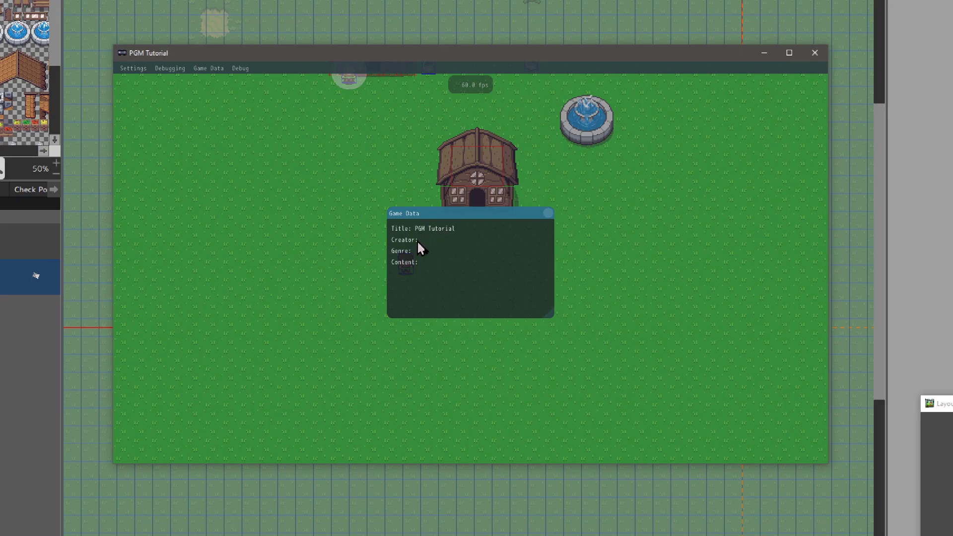
Step: Close the Game Data panel and enable Debug > Show Simple Draw Load
{"action": "left_click", "coordinate": [548, 214]}
{"action": "left_click", "coordinate": [236, 68]}
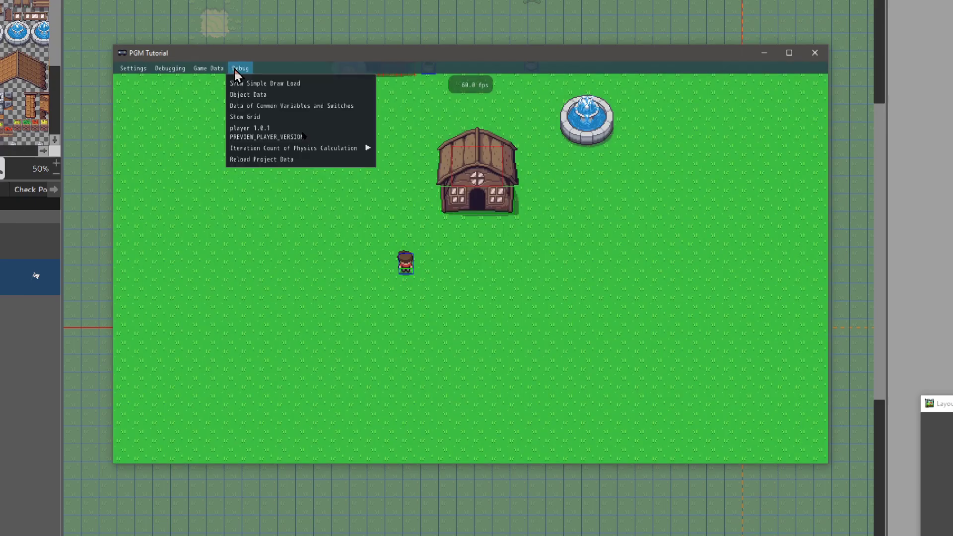
{"action": "left_click", "coordinate": [242, 83]}
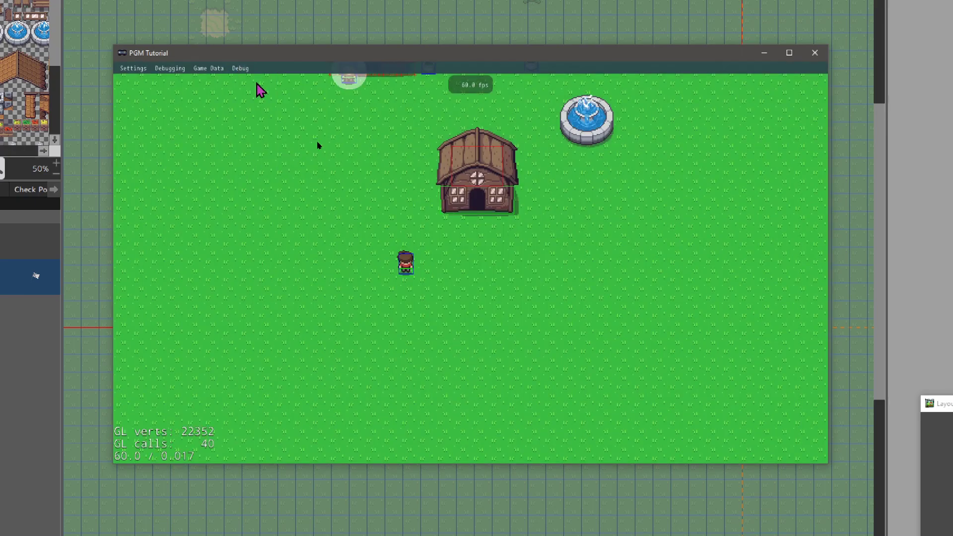
Step: Walk the player north-east to the pots, smash the adjacent pot, then walk right and left
{"action": "key", "text": "Up"}
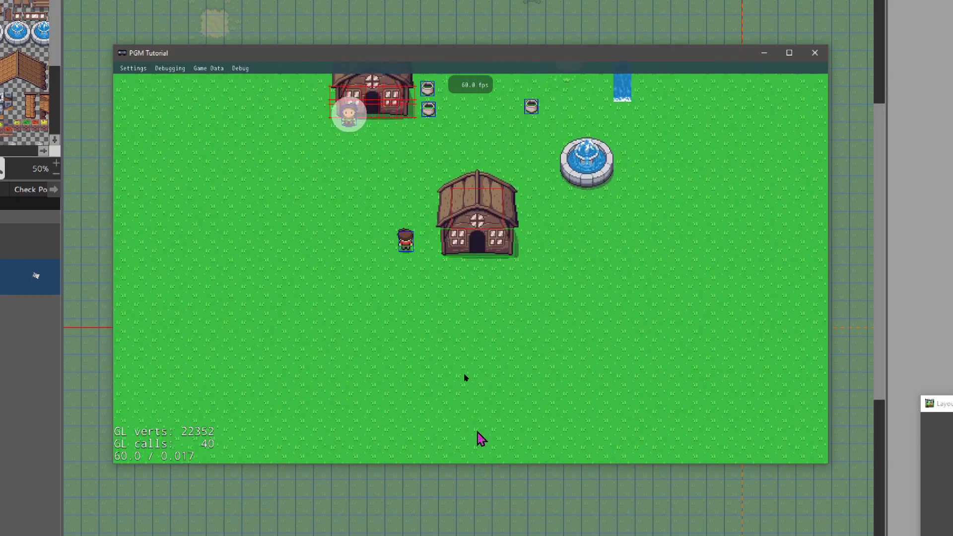
{"action": "key", "text": "Right"}
{"action": "key", "text": "Up"}
{"action": "key", "text": "Right"}
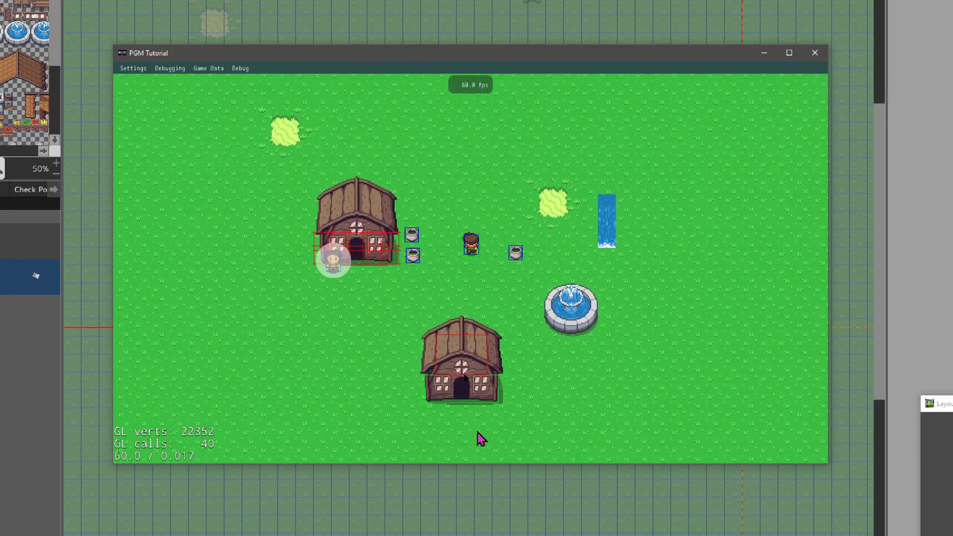
{"action": "key", "text": "Up"}
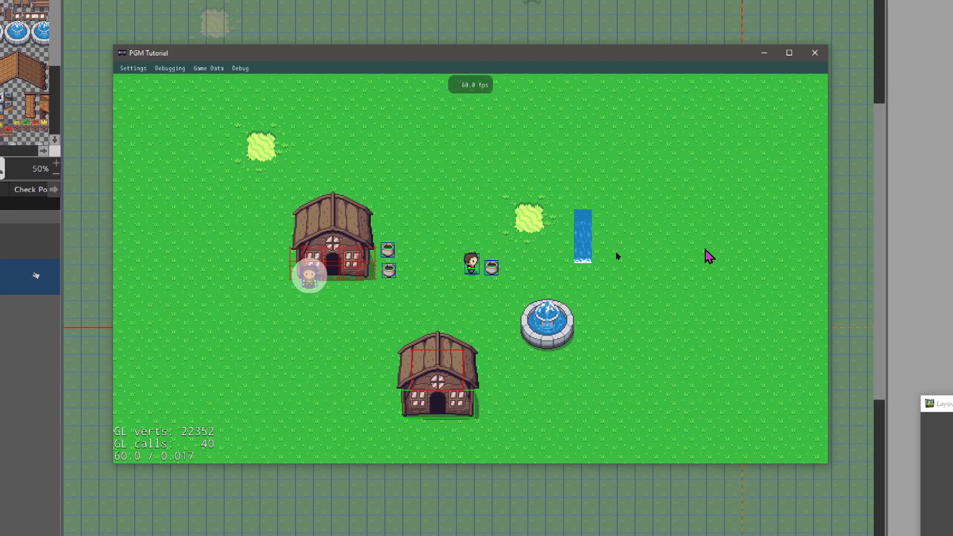
{"action": "key", "text": "Right"}
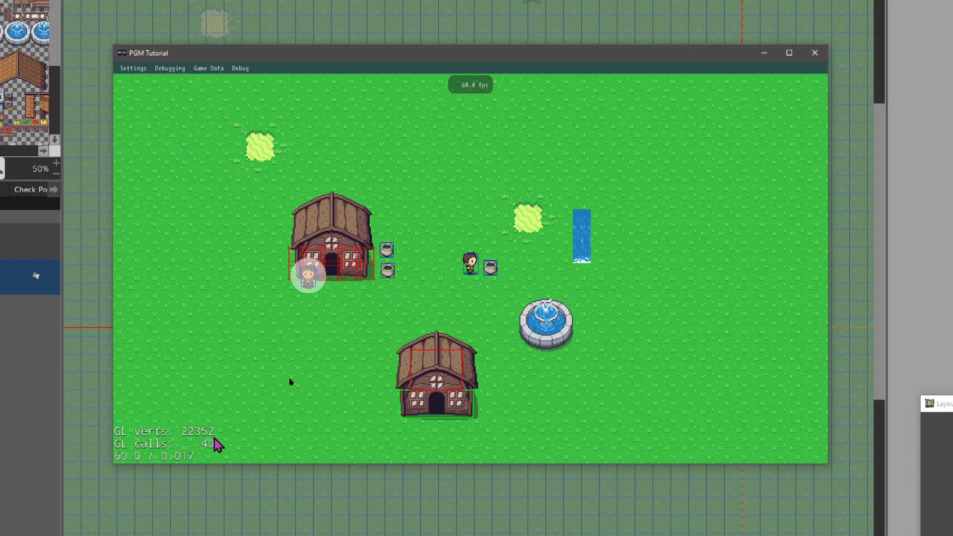
{"action": "key", "text": "space"}
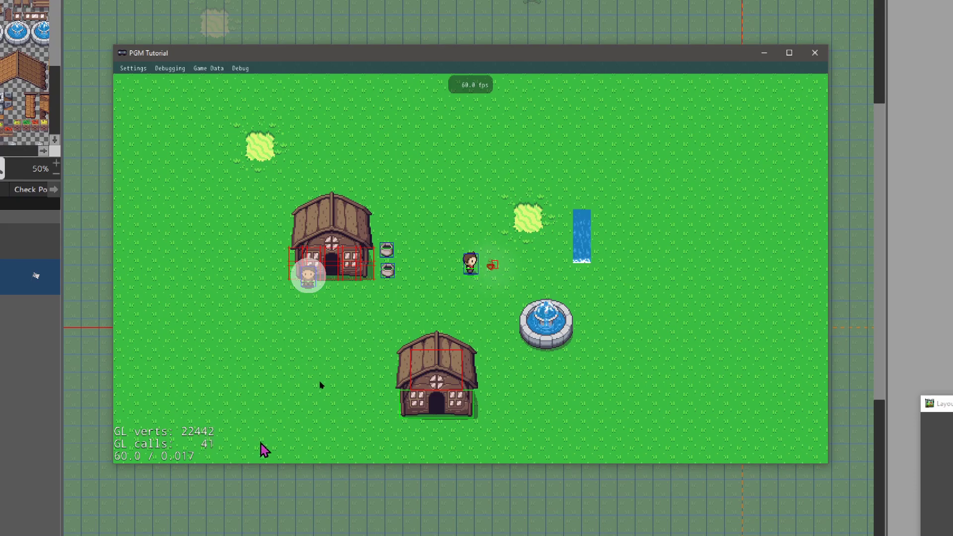
{"action": "key", "text": "d"}
{"action": "key", "text": "d"}
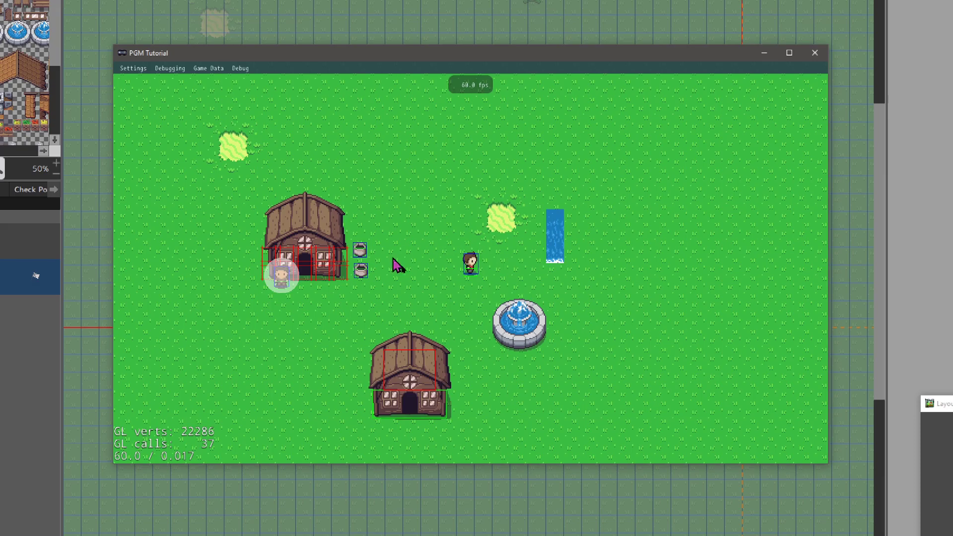
{"action": "key", "text": "a"}
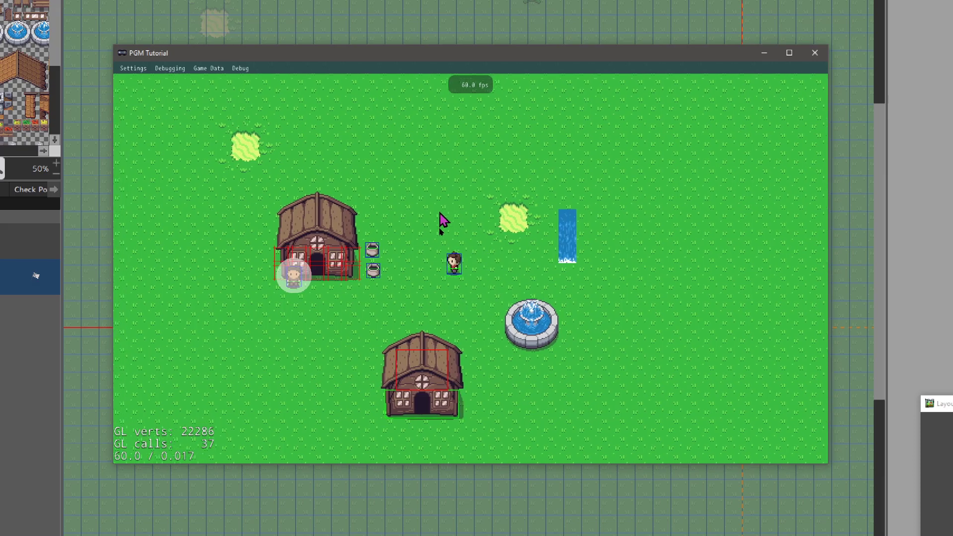
Step: Briefly reopen and close Game Data, then turn off the Simple Draw Load statistics
{"action": "left_click", "coordinate": [208, 68]}
{"action": "left_click", "coordinate": [220, 83]}
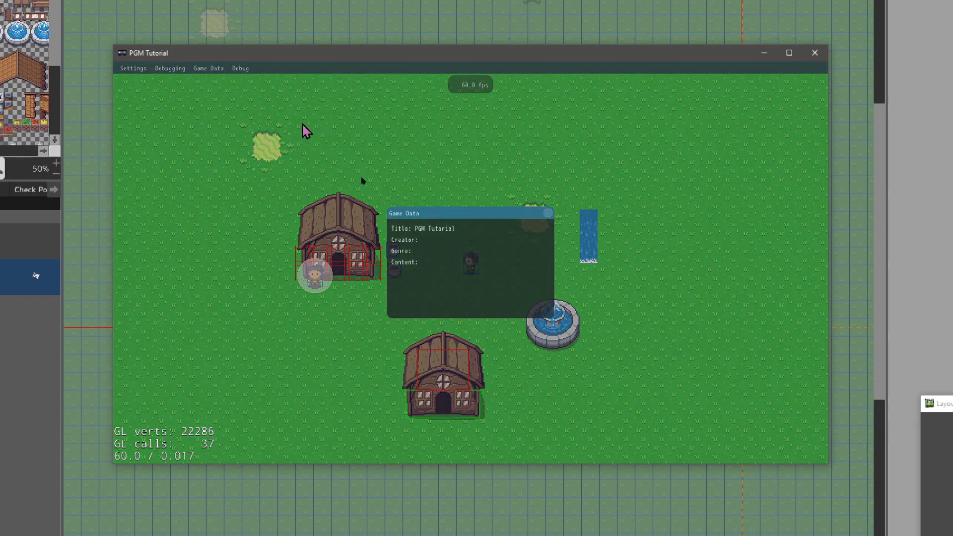
{"action": "left_click", "coordinate": [548, 213]}
{"action": "left_click", "coordinate": [241, 69]}
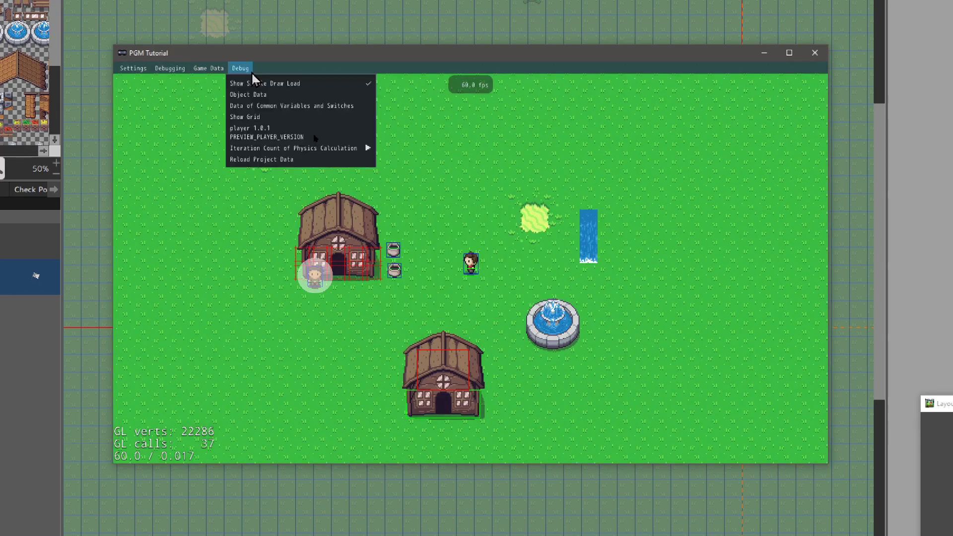
{"action": "left_click", "coordinate": [256, 85]}
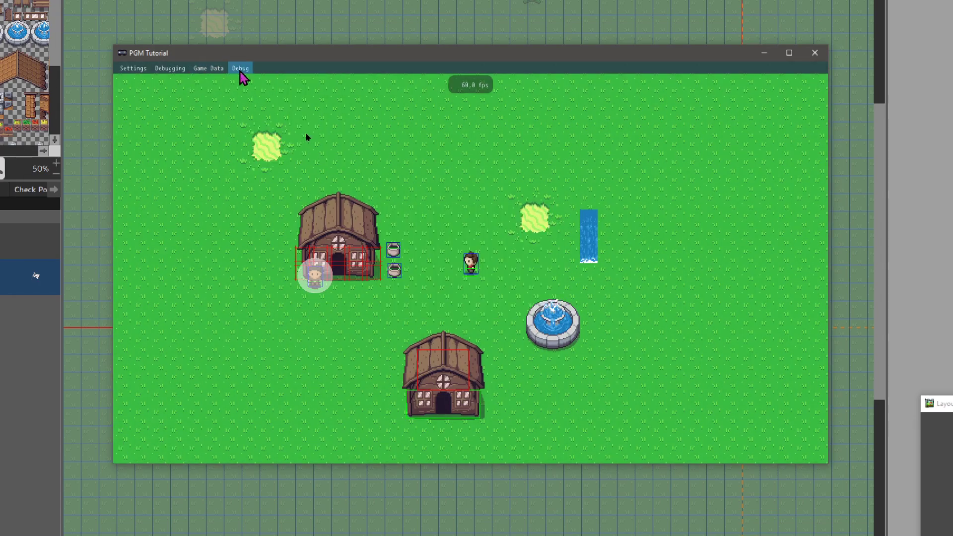
Step: Open Debug > Object Data and review the player's switches and variables in its Details view
{"action": "left_click", "coordinate": [241, 69]}
{"action": "left_click", "coordinate": [253, 95]}
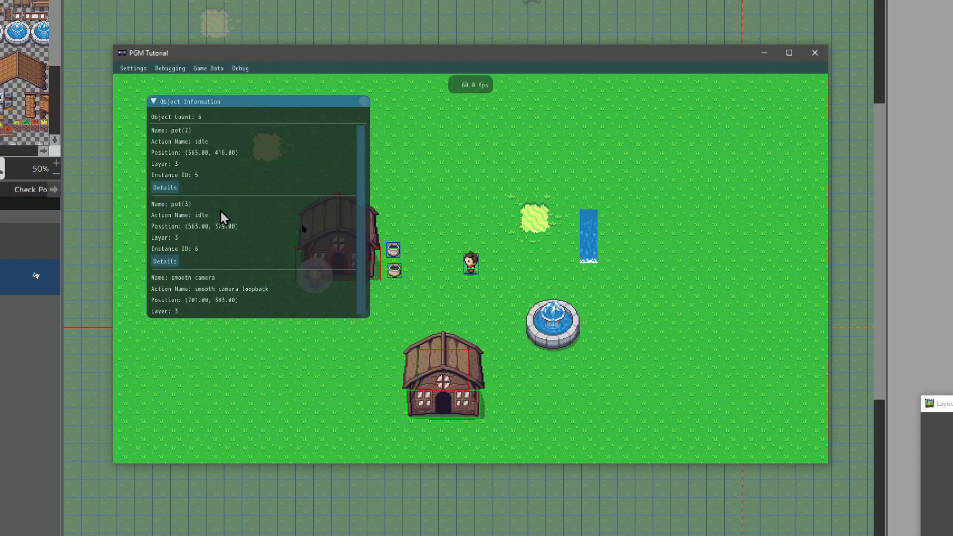
{"action": "left_click_drag", "start_coordinate": [362, 148], "coordinate": [362, 276]}
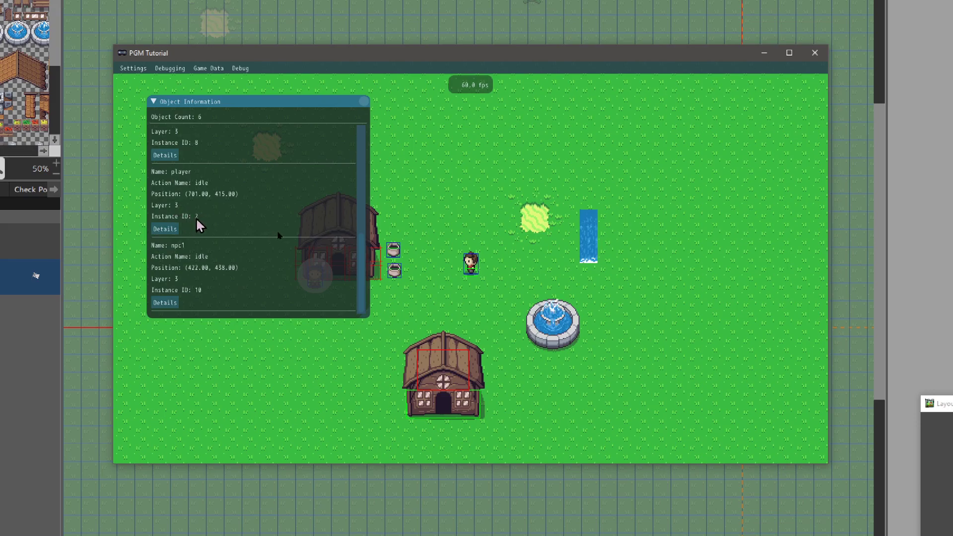
{"action": "left_click", "coordinate": [171, 230]}
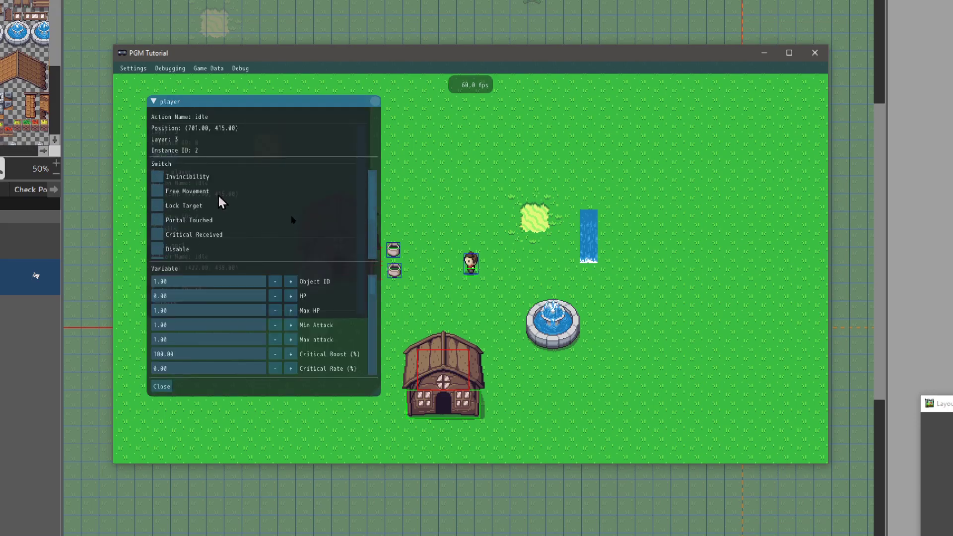
{"action": "scroll", "coordinate": [316, 322], "scroll_direction": "down", "scroll_amount": 3}
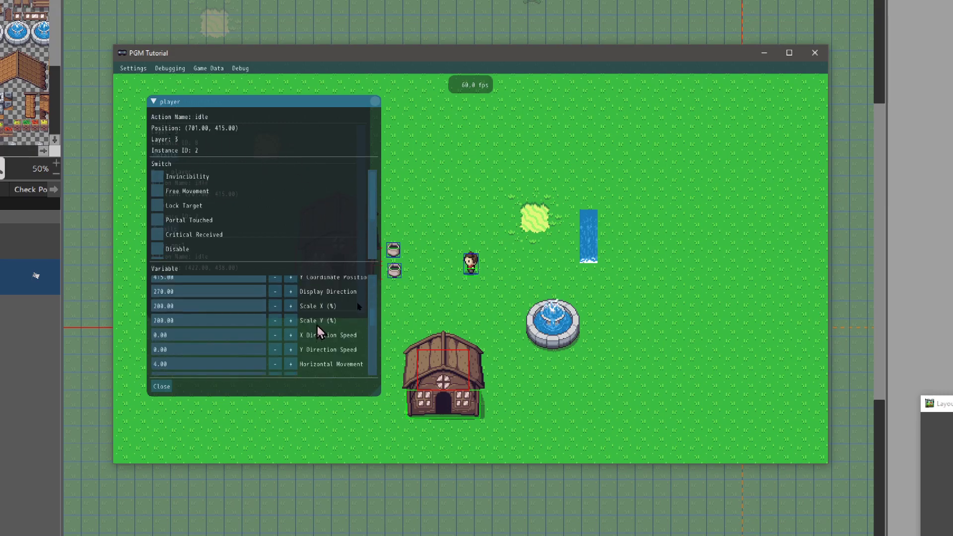
{"action": "scroll", "coordinate": [314, 320], "scroll_direction": "up", "scroll_amount": 3}
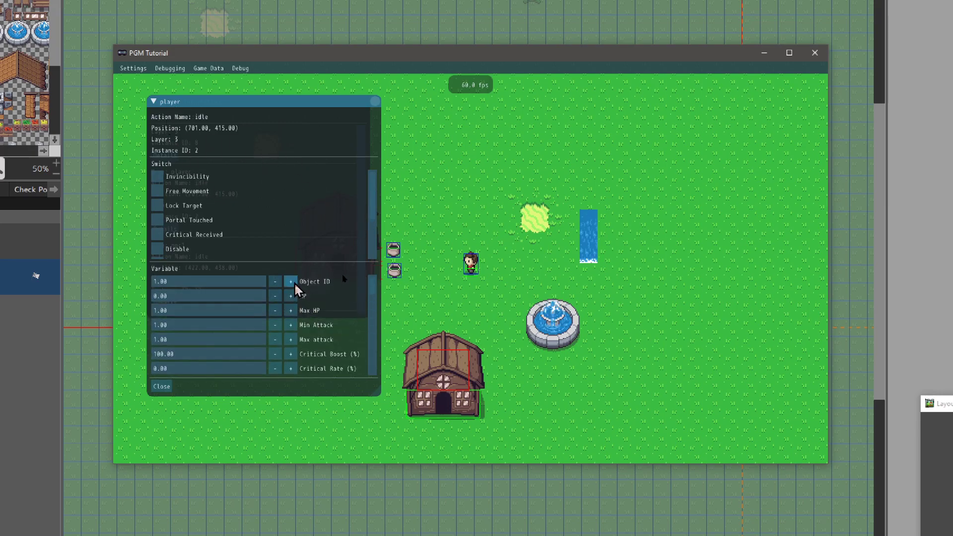
{"action": "left_click", "coordinate": [375, 103]}
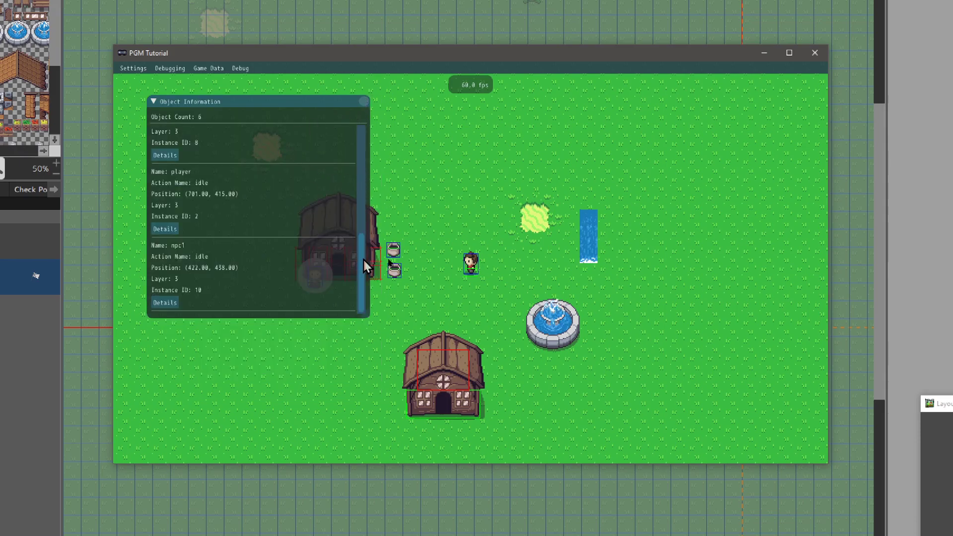
Step: Walk the player around the village to about (506, 533) while positions update
{"action": "scroll", "coordinate": [181, 291], "scroll_direction": "down", "scroll_amount": 1}
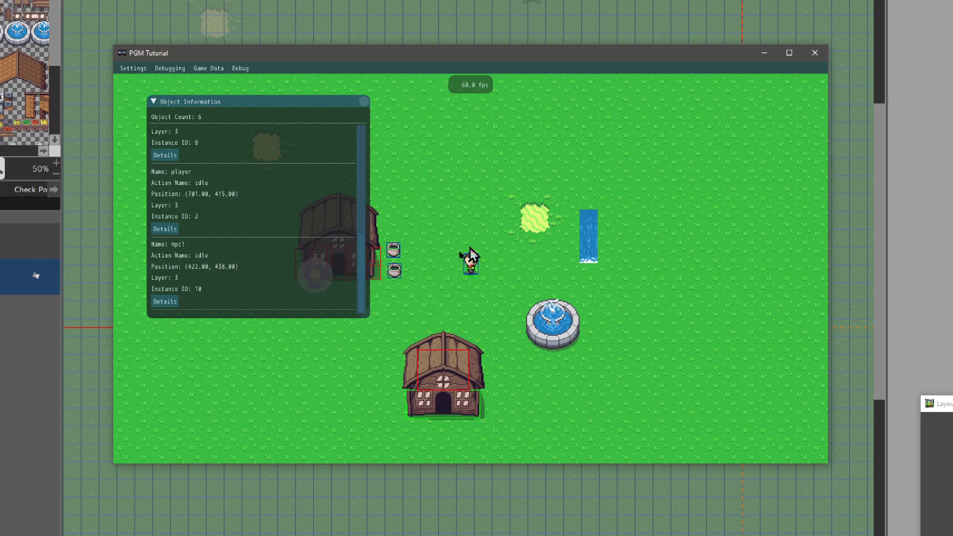
{"action": "key", "text": "Right"}
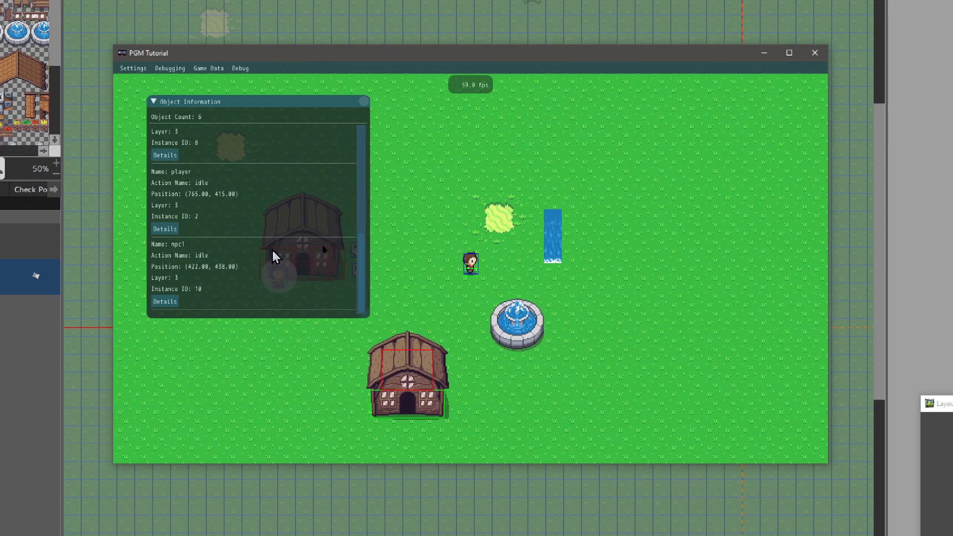
{"action": "key", "text": "Left"}
{"action": "key", "text": "Down"}
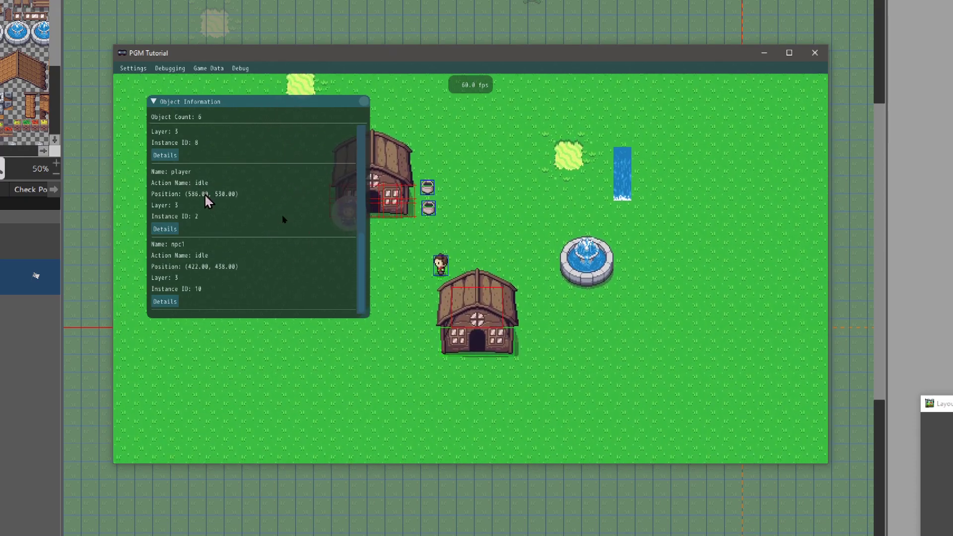
{"action": "key", "text": "Left"}
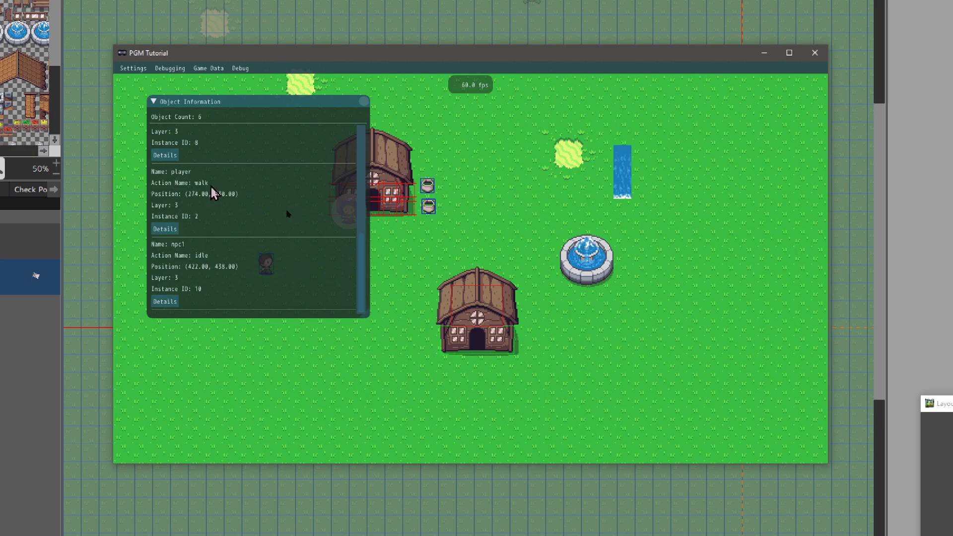
{"action": "key", "text": "Right"}
{"action": "key", "text": "Right"}
{"action": "key", "text": "Down"}
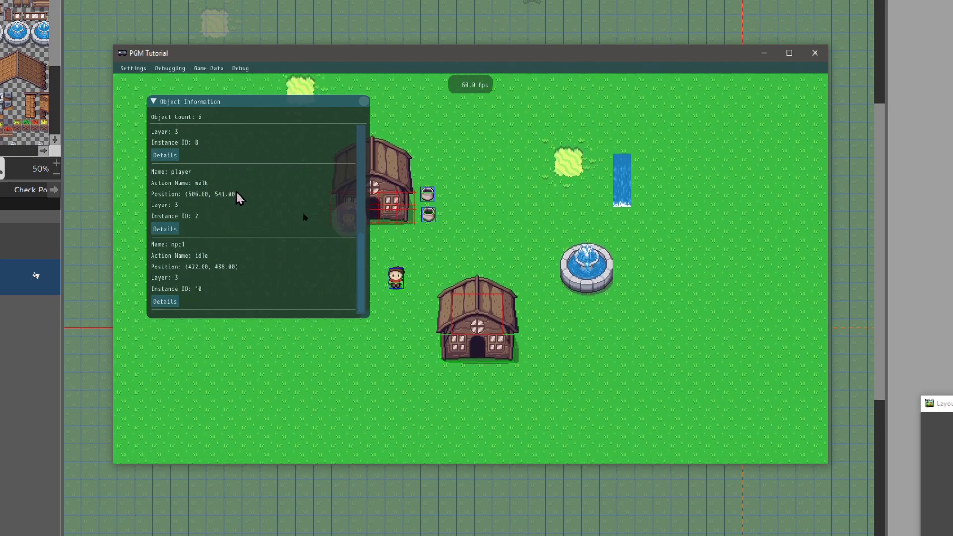
{"action": "key", "text": "Up"}
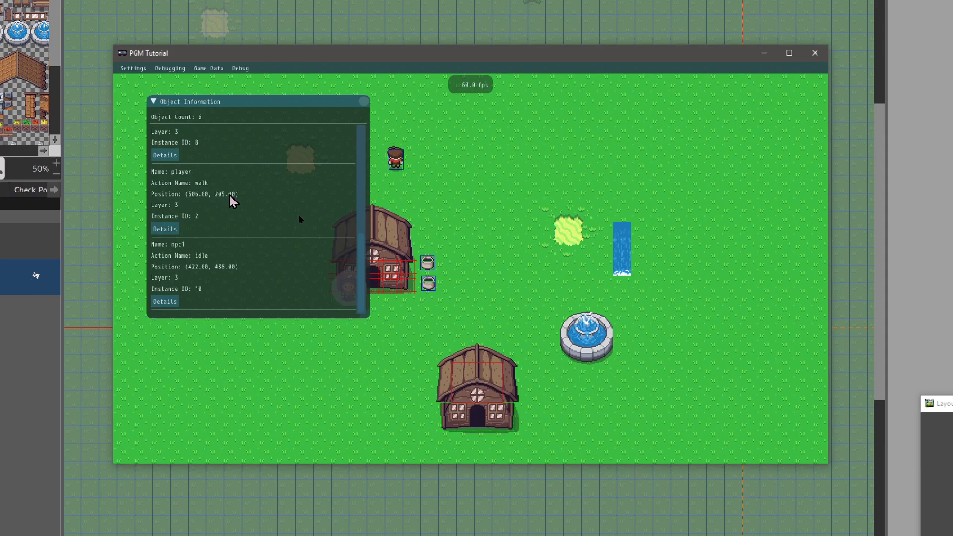
{"action": "key", "text": "Down"}
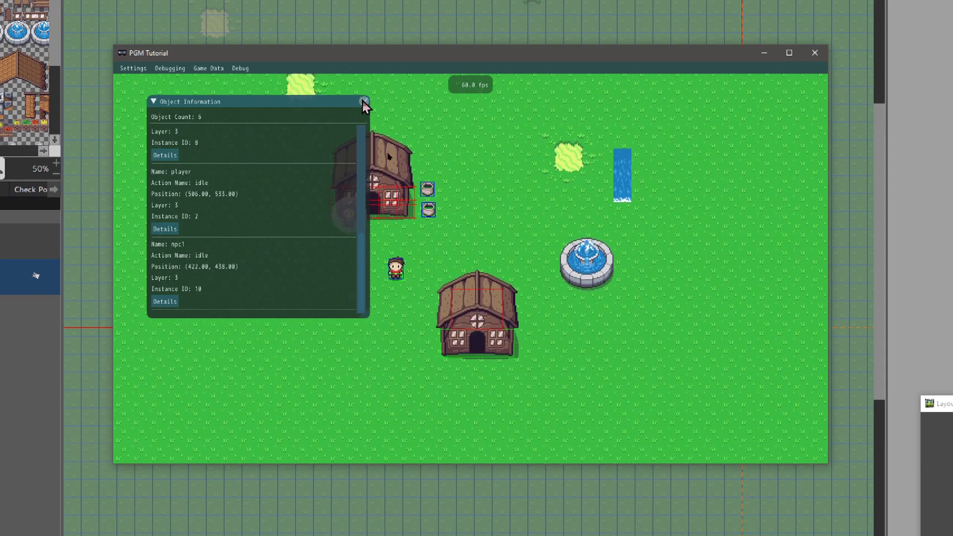
Step: Close the Object Information list and uncheck Debugging > Free Movement Mode
{"action": "left_click", "coordinate": [364, 101]}
{"action": "left_click", "coordinate": [183, 75]}
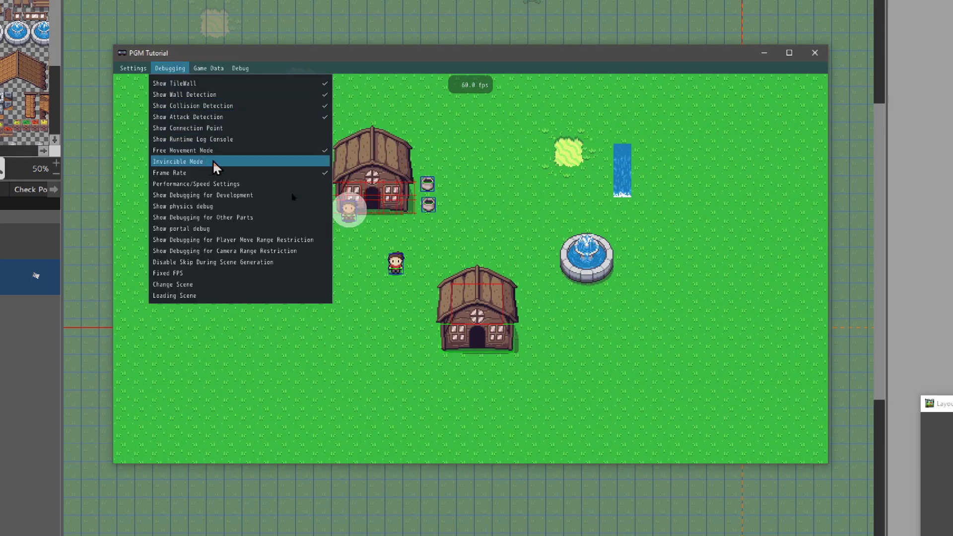
{"action": "left_click", "coordinate": [181, 149]}
{"action": "left_click", "coordinate": [170, 68]}
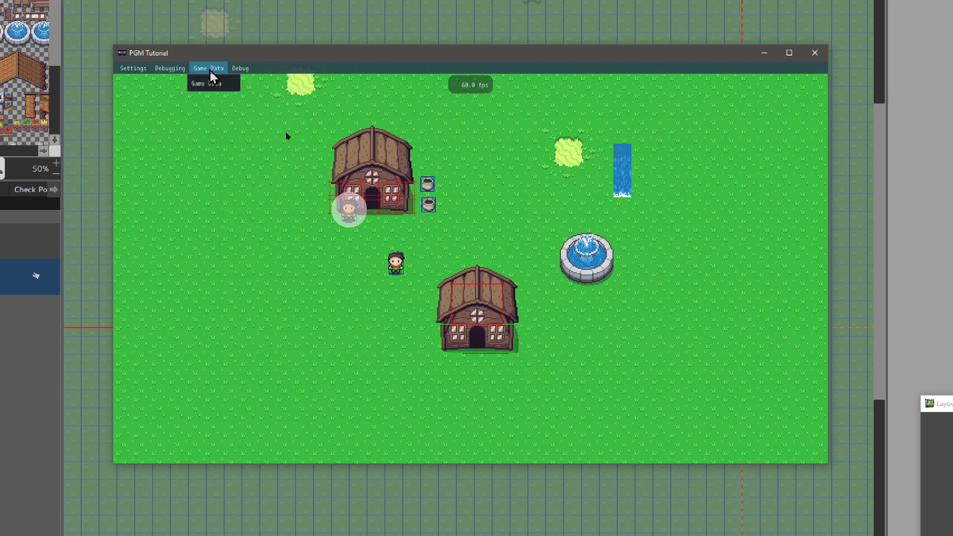
Step: Reopen Debug > Object Data and drag the Object Information panel to the top-right
{"action": "mouse_move", "coordinate": [236, 70]}
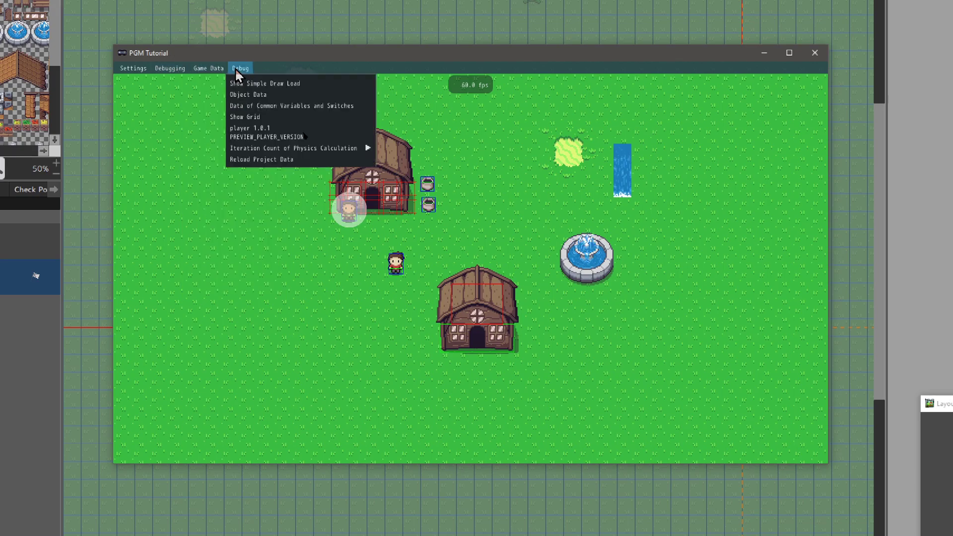
{"action": "left_click", "coordinate": [246, 95]}
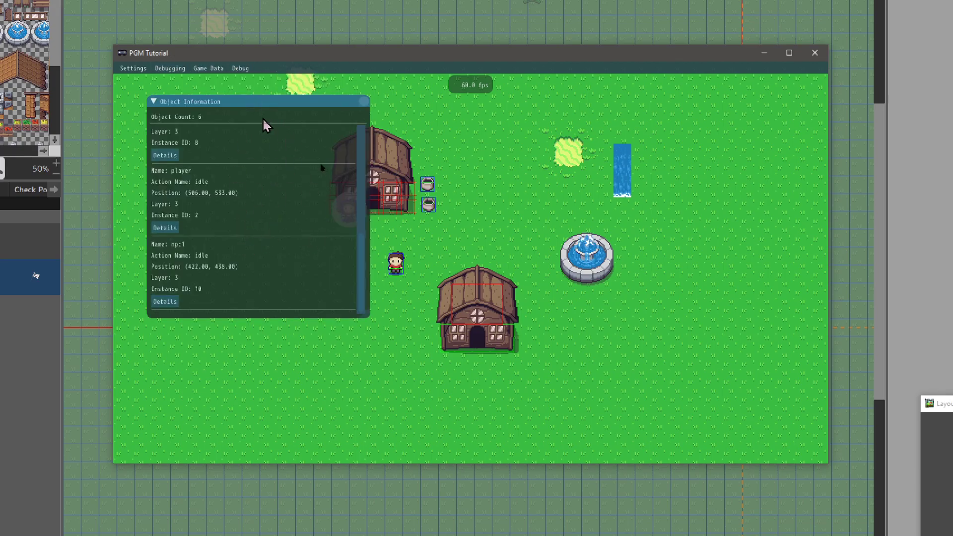
{"action": "left_click_drag", "start_coordinate": [251, 101], "coordinate": [702, 88]}
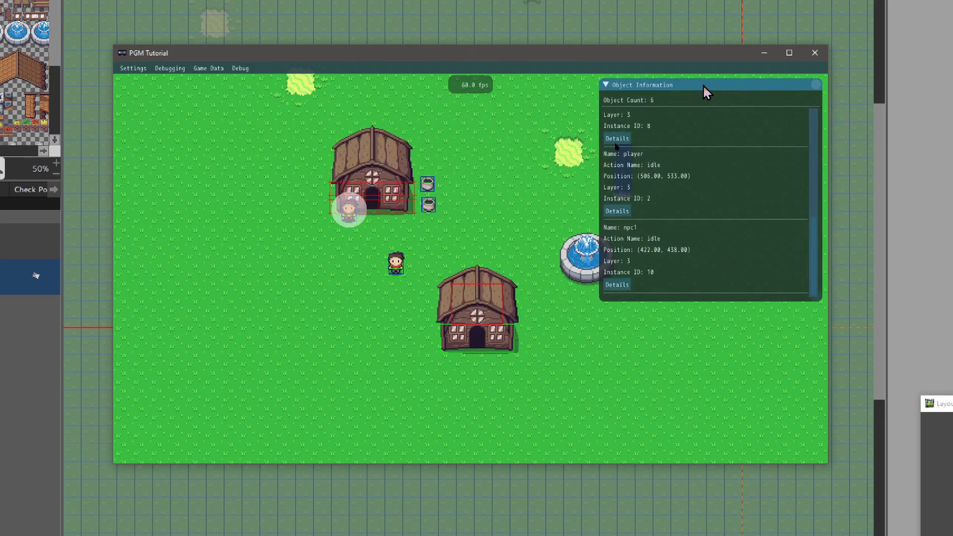
Step: Walk the player around the houses to about (466, 544)
{"action": "key", "text": "Down"}
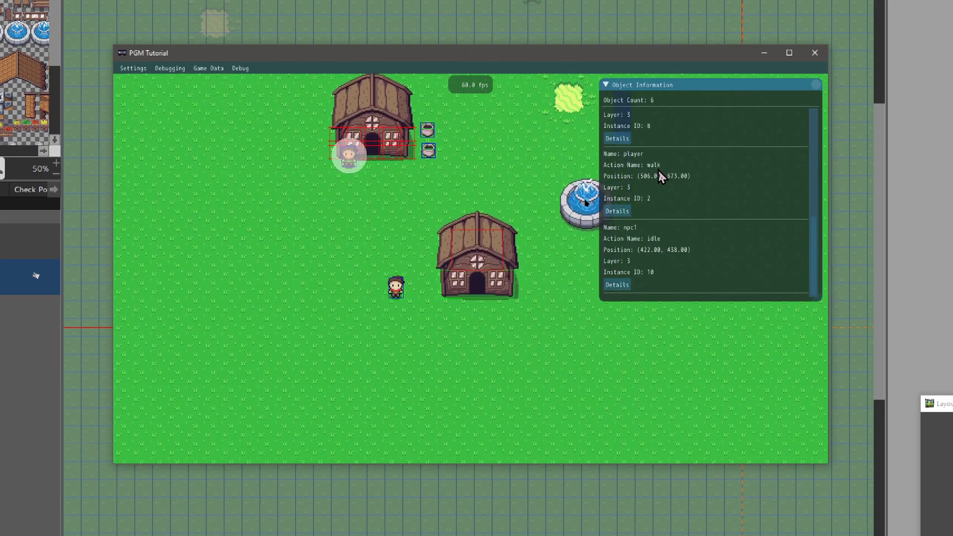
{"action": "key", "text": "Up"}
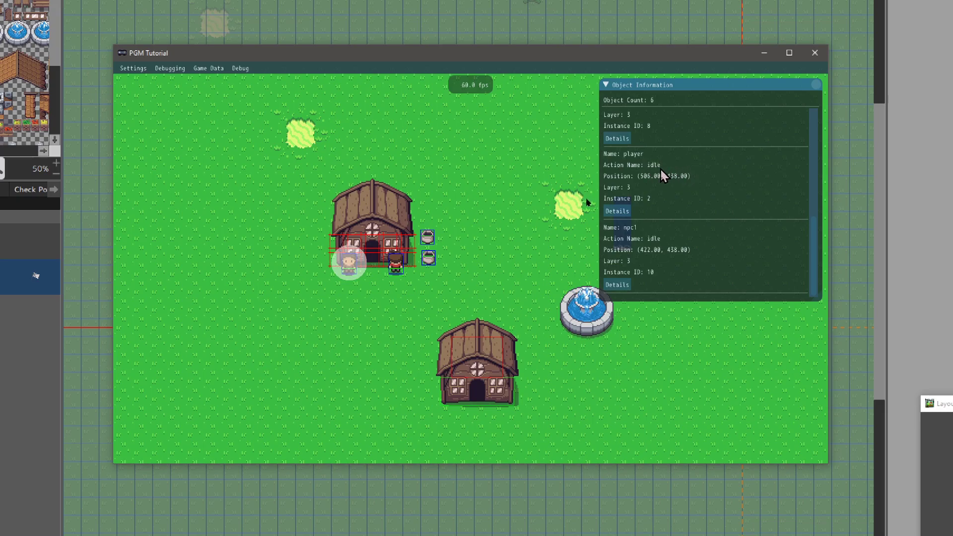
{"action": "key", "text": "Left"}
{"action": "key", "text": "Right"}
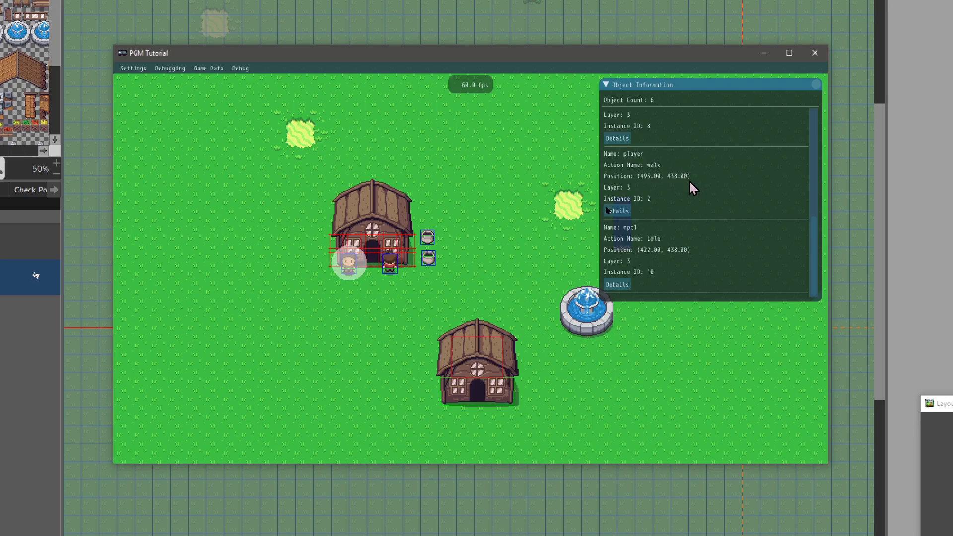
{"action": "key", "text": "Right"}
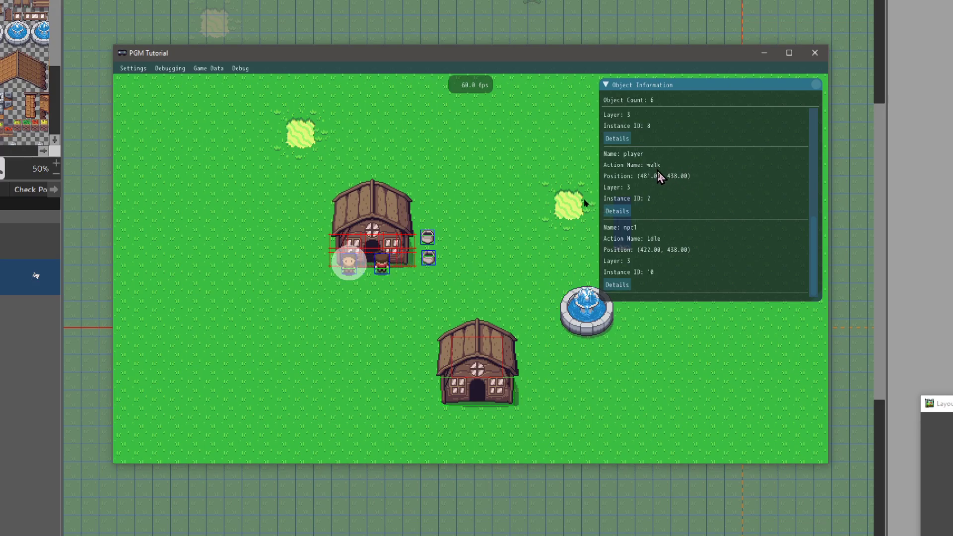
{"action": "key", "text": "Right"}
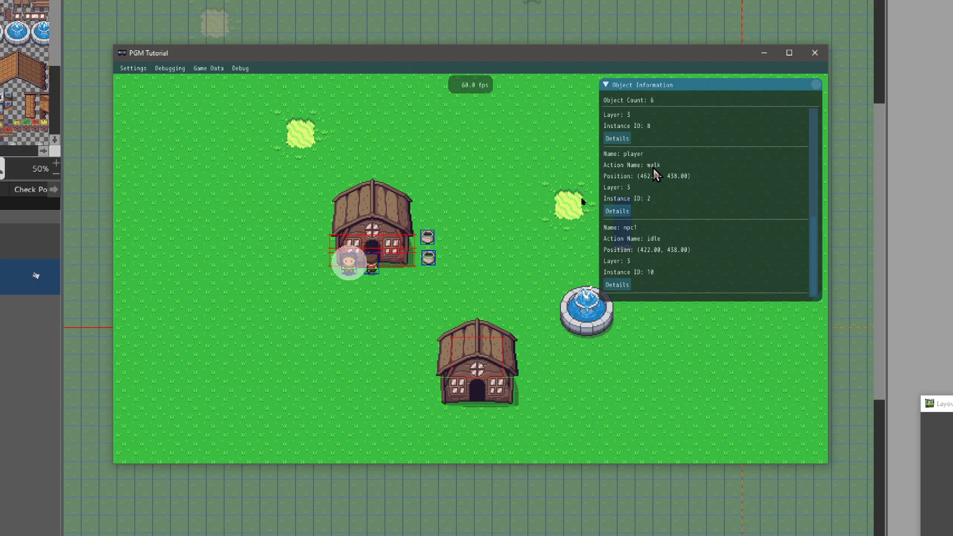
{"action": "key", "text": "Right"}
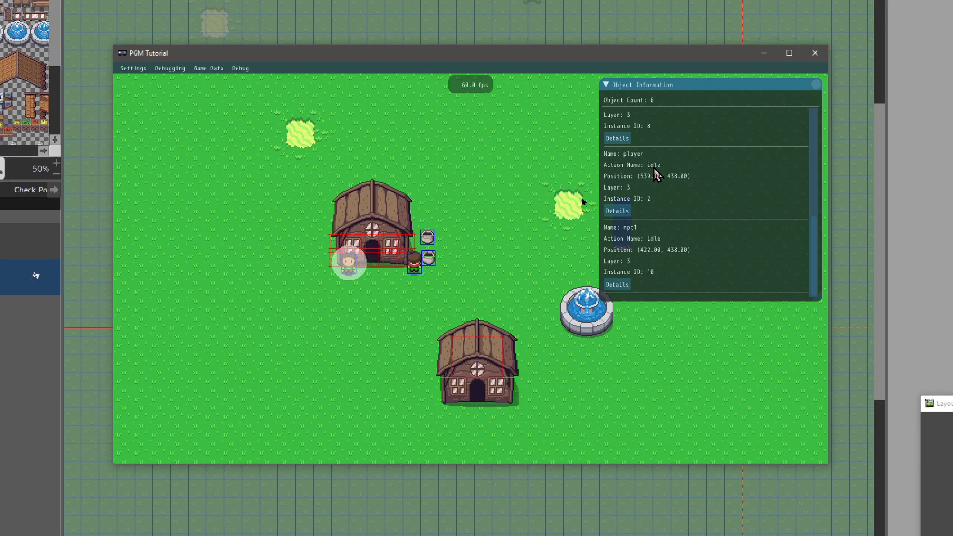
{"action": "key", "text": "Down"}
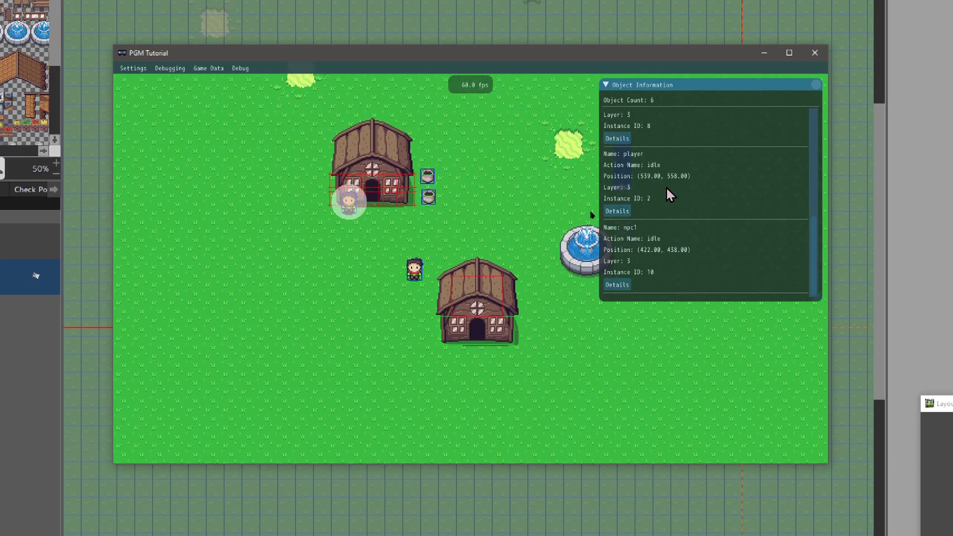
{"action": "key", "text": "Right"}
{"action": "key", "text": "Down"}
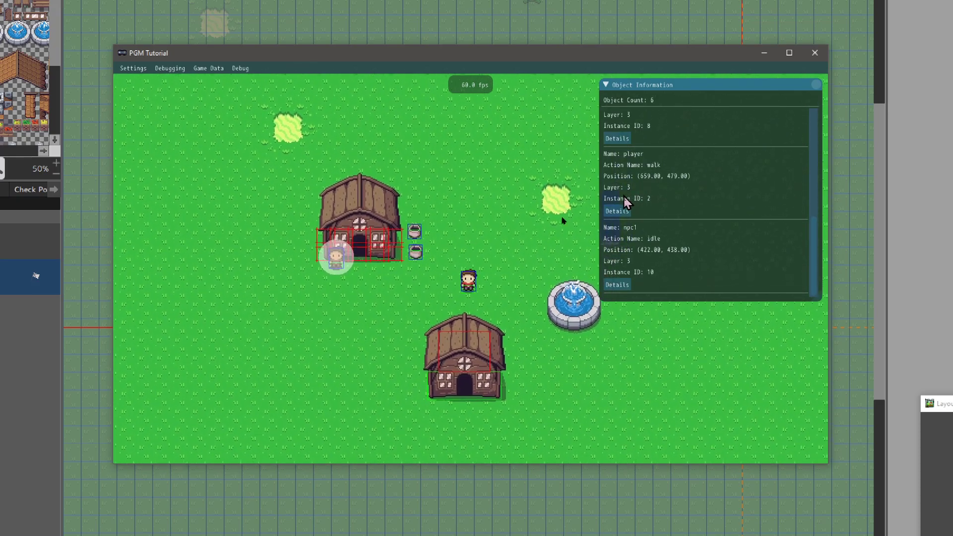
{"action": "key", "text": "Left"}
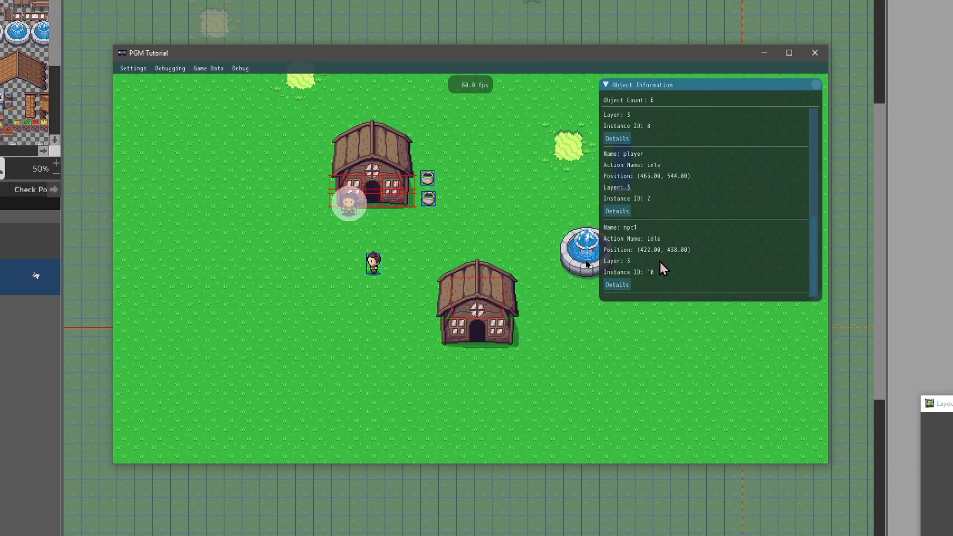
Step: Glance at npc1's details, close the object list, and briefly view the Common Variables panel
{"action": "left_click", "coordinate": [618, 285]}
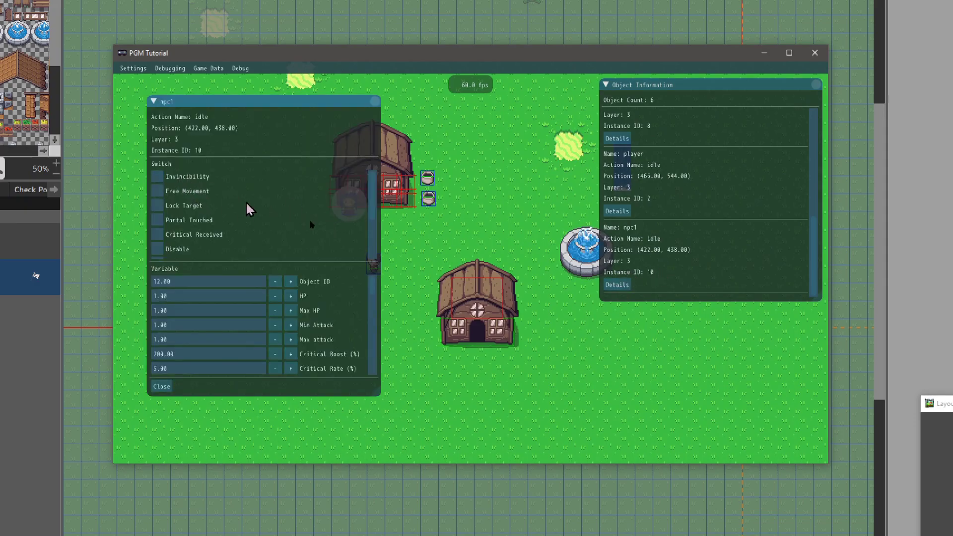
{"action": "left_click", "coordinate": [376, 101]}
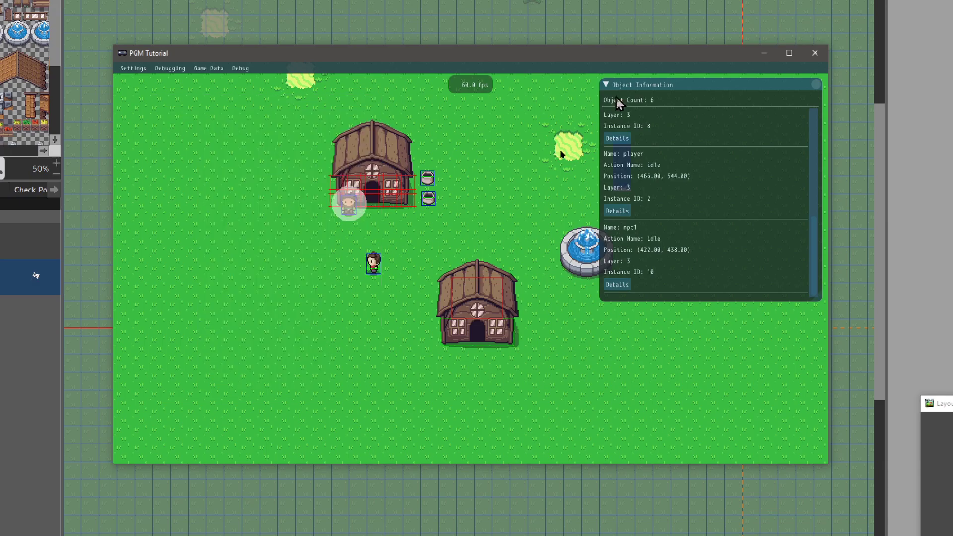
{"action": "left_click", "coordinate": [816, 85]}
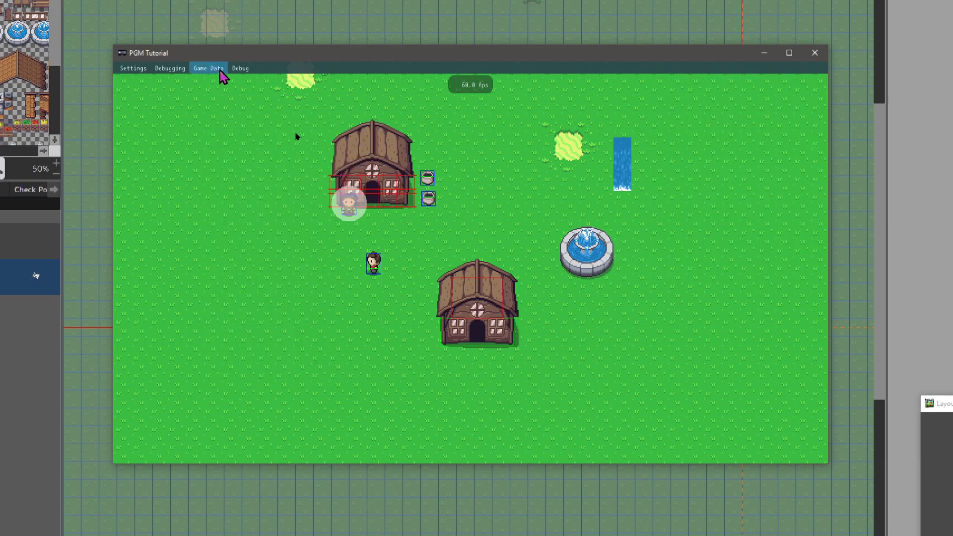
{"action": "left_click", "coordinate": [241, 68]}
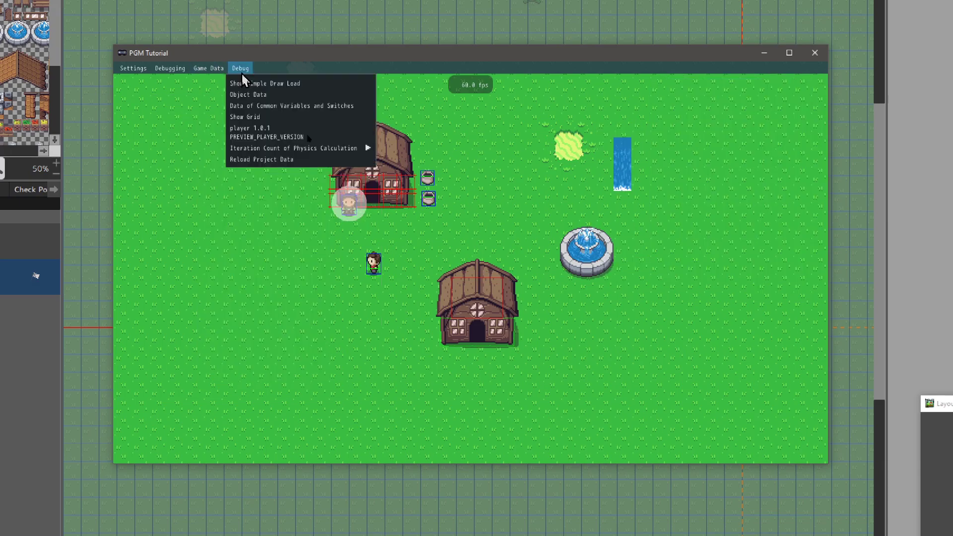
{"action": "left_click", "coordinate": [251, 109]}
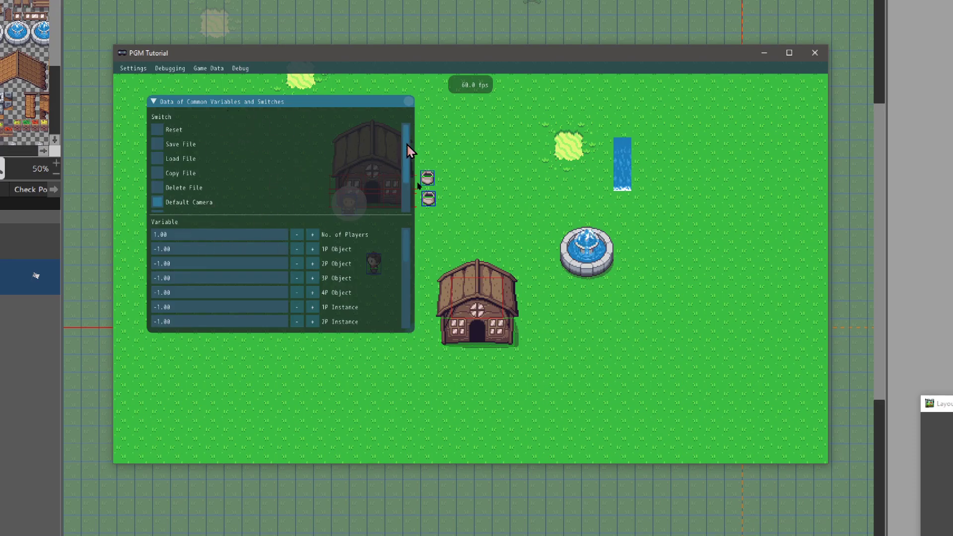
{"action": "left_click", "coordinate": [408, 102]}
Step: Reopen Object Data and inspect the player object's switches and variables, then close them
{"action": "left_click", "coordinate": [241, 69]}
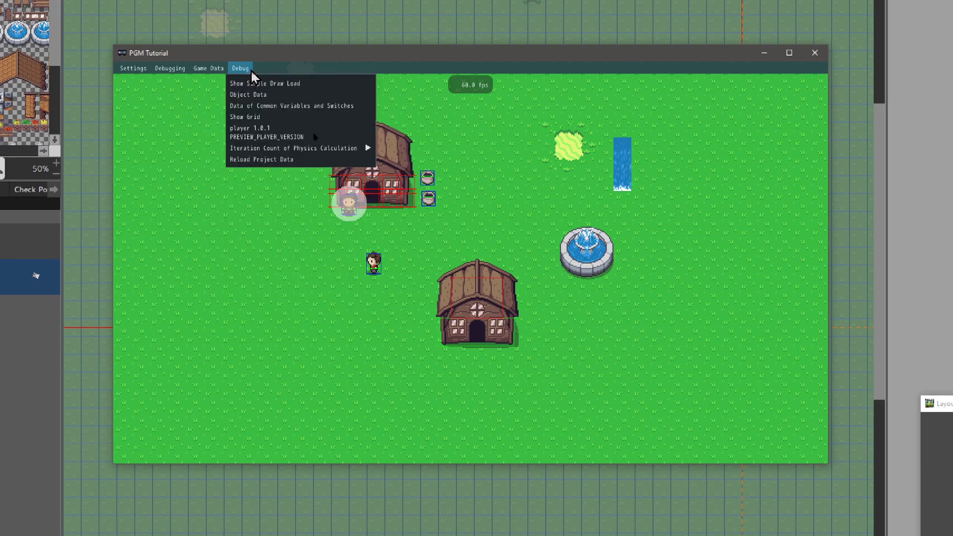
{"action": "left_click", "coordinate": [249, 94]}
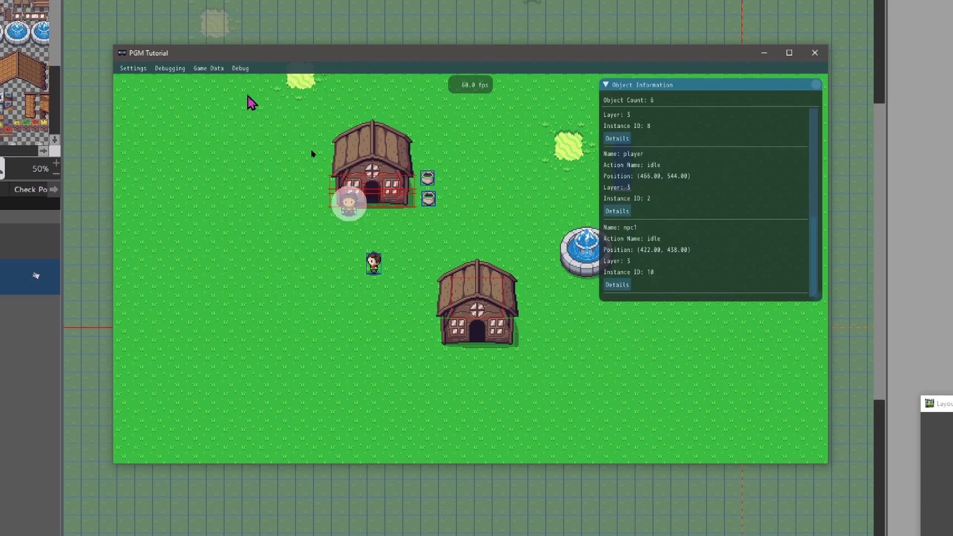
{"action": "left_click", "coordinate": [618, 211]}
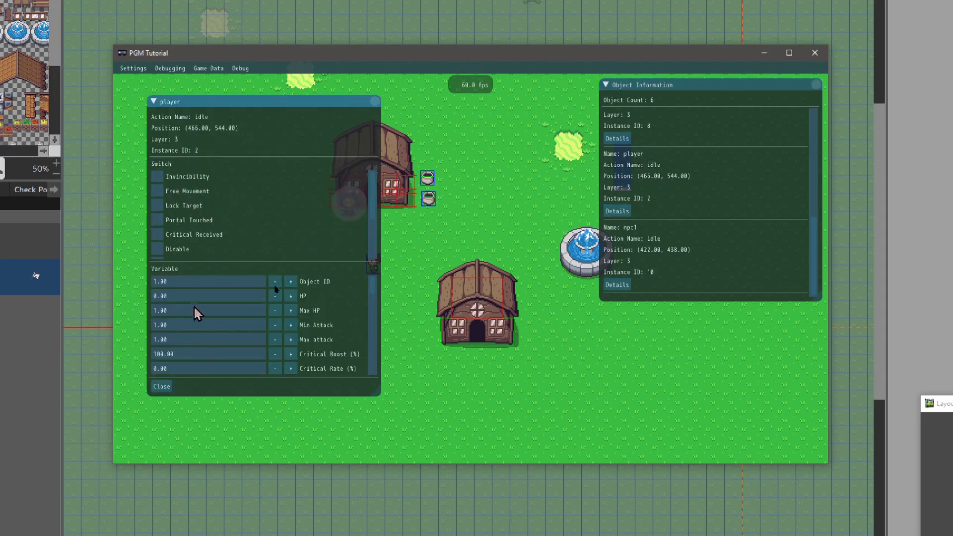
{"action": "left_click", "coordinate": [378, 104]}
Step: Check the Show Loading Screen switch in Common Variables and Switches, then close the panel
{"action": "left_click", "coordinate": [816, 85]}
{"action": "left_click", "coordinate": [241, 68]}
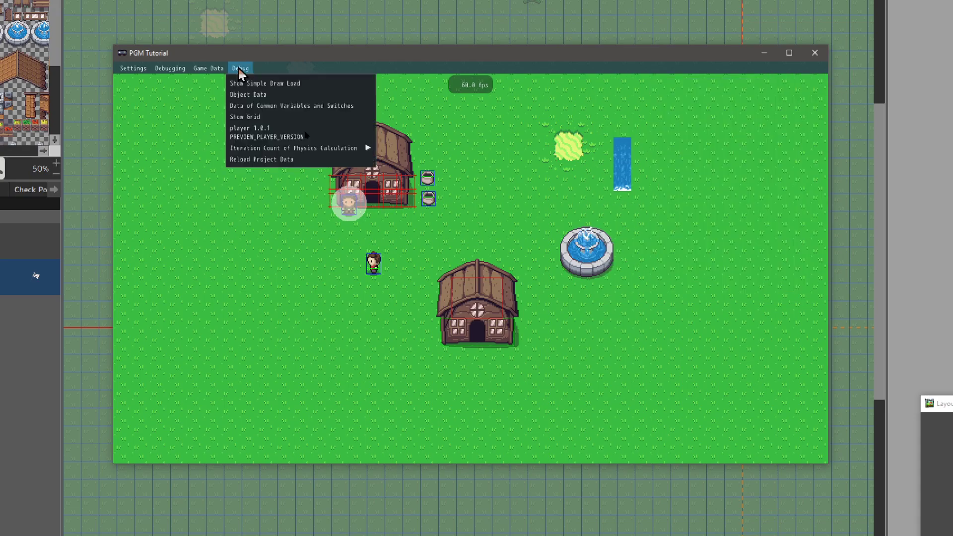
{"action": "left_click", "coordinate": [323, 106]}
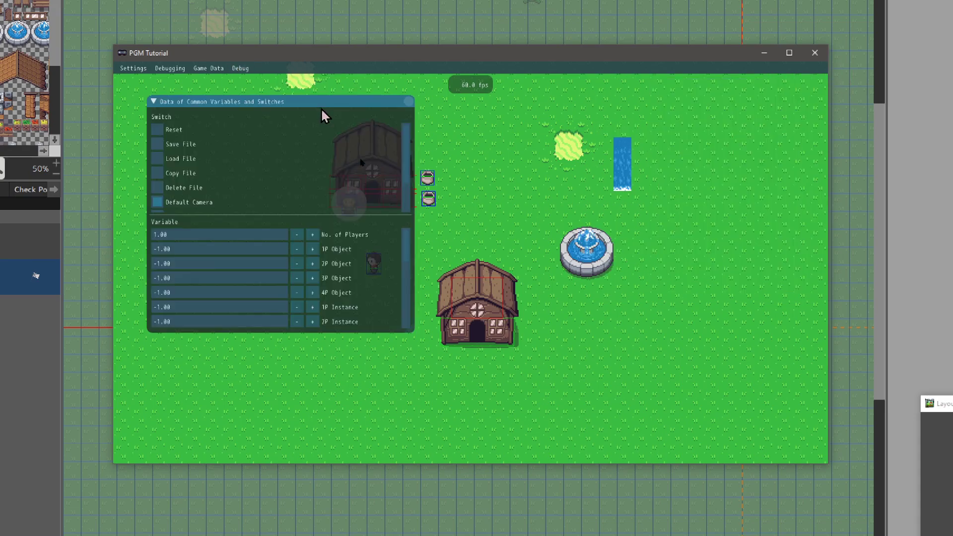
{"action": "scroll", "coordinate": [168, 198], "scroll_direction": "down", "scroll_amount": 2}
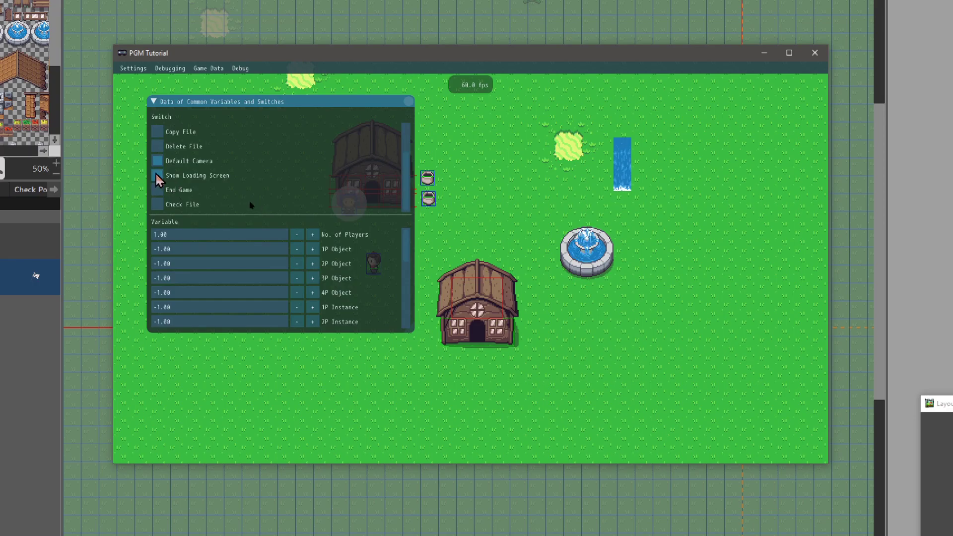
{"action": "left_click", "coordinate": [156, 175]}
{"action": "scroll", "coordinate": [409, 278], "scroll_direction": "down", "scroll_amount": 5}
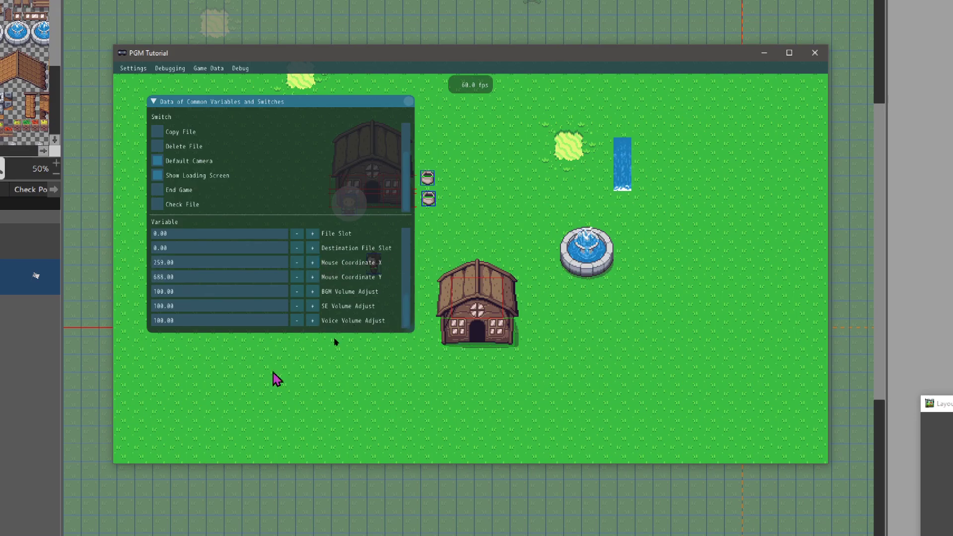
{"action": "left_click", "coordinate": [409, 102]}
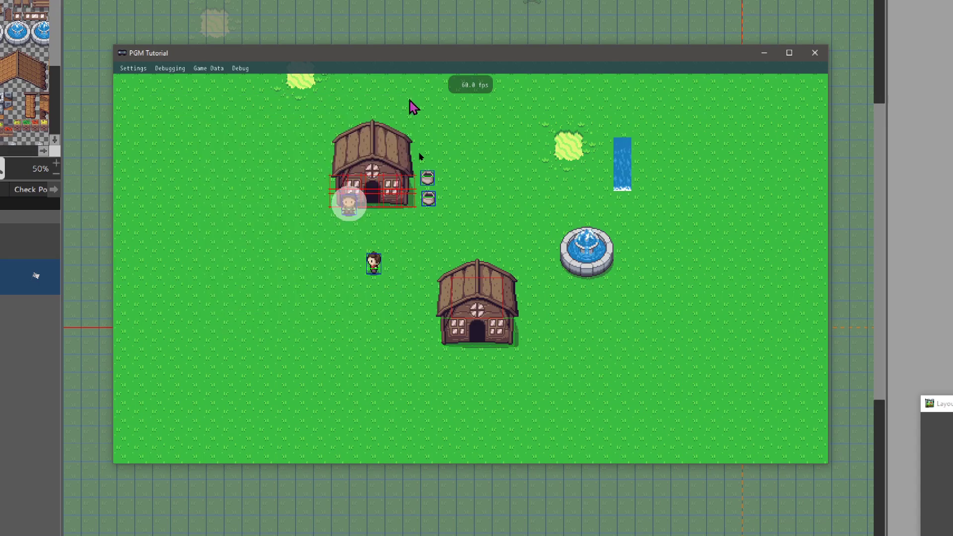
Step: Turn on Debug > Show Grid and click-walk the player around the fountain and back
{"action": "left_click", "coordinate": [240, 69]}
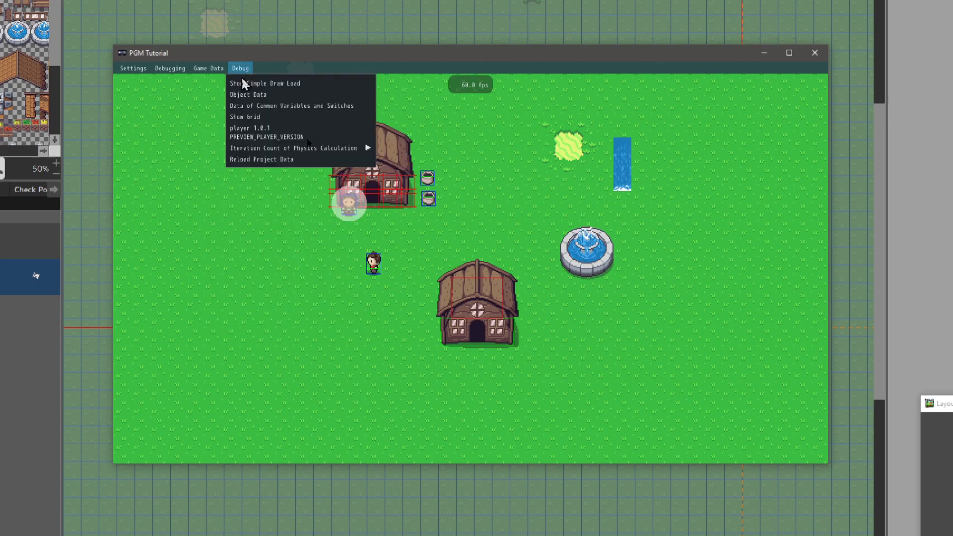
{"action": "left_click", "coordinate": [245, 117]}
{"action": "left_click", "coordinate": [464, 234]}
{"action": "left_click", "coordinate": [588, 264]}
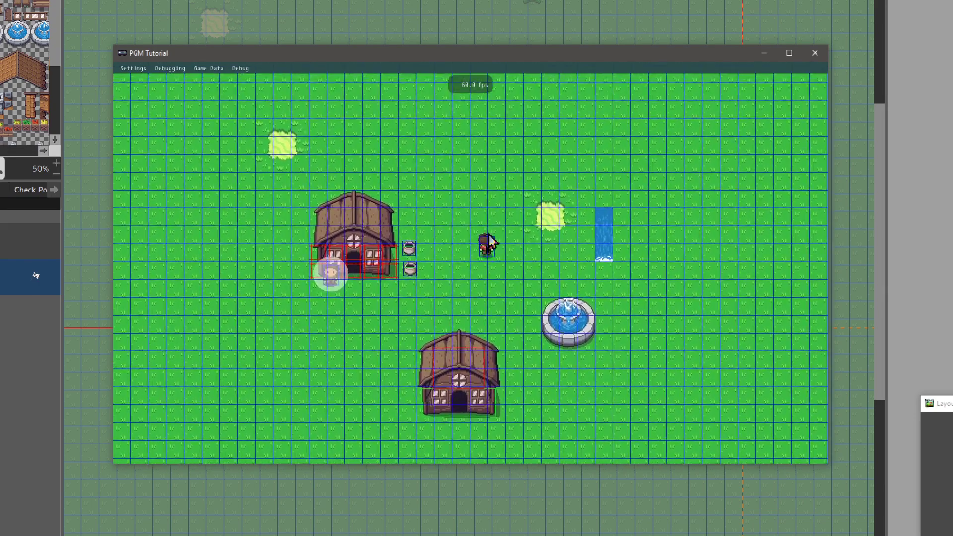
{"action": "left_click", "coordinate": [504, 292]}
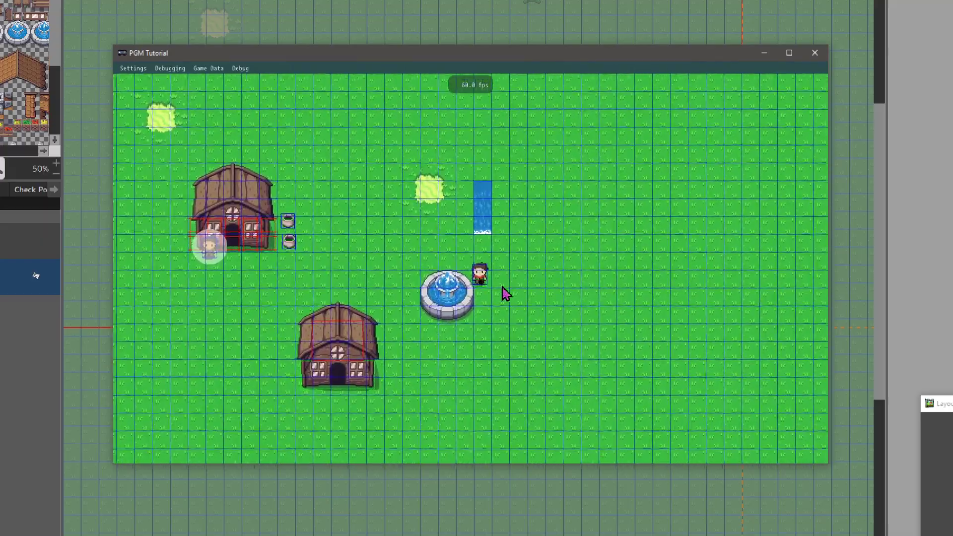
{"action": "left_click", "coordinate": [396, 227]}
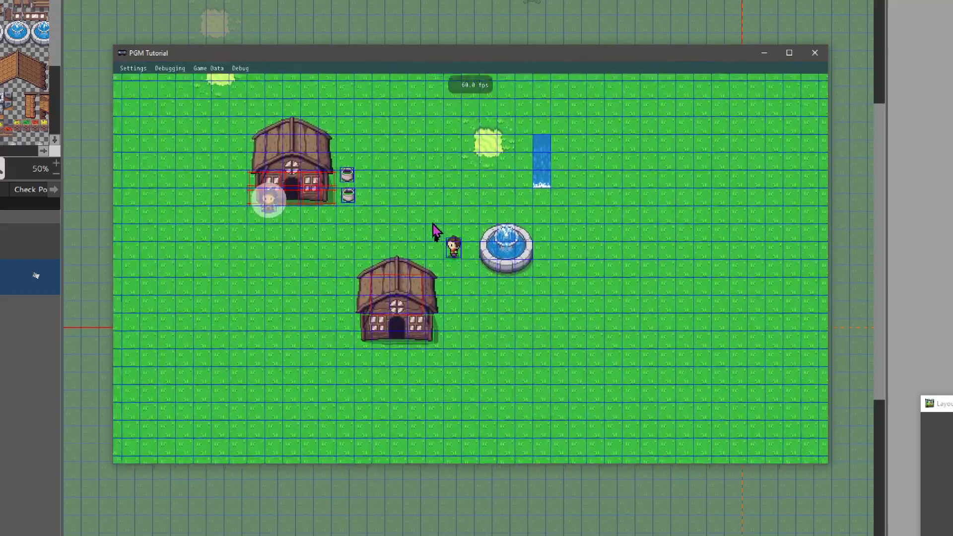
{"action": "left_click", "coordinate": [278, 99]}
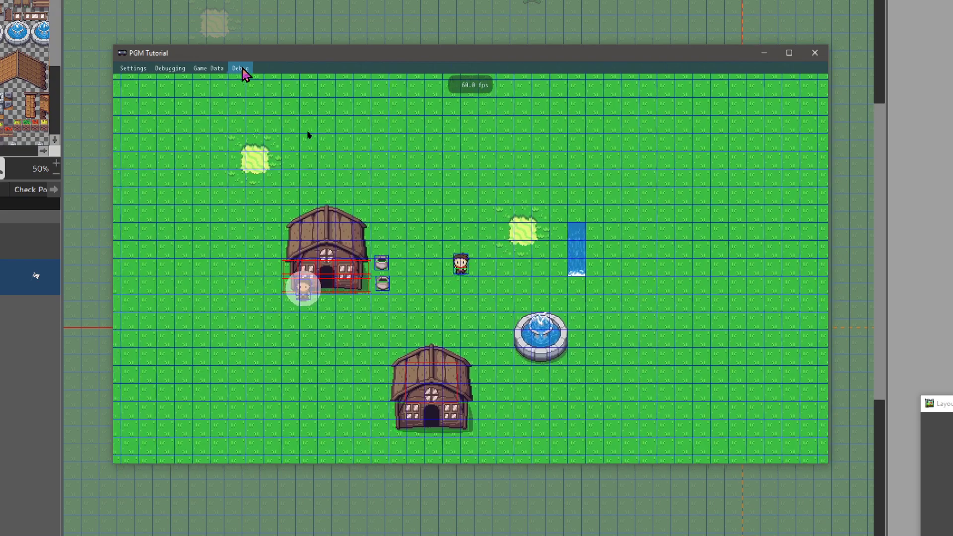
Step: Turn the grid overlay off again via Debug > Show Grid
{"action": "left_click", "coordinate": [240, 69]}
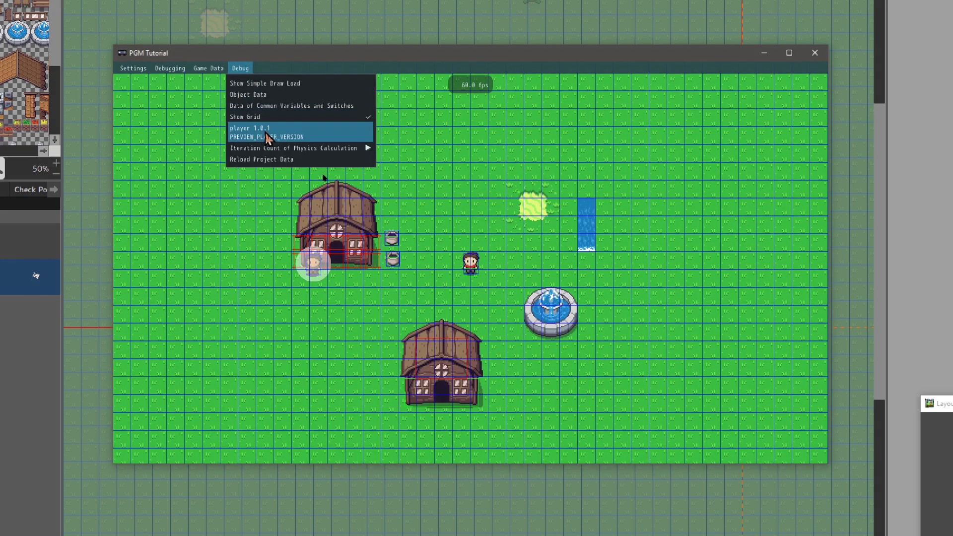
{"action": "left_click", "coordinate": [258, 117]}
{"action": "left_click", "coordinate": [240, 68]}
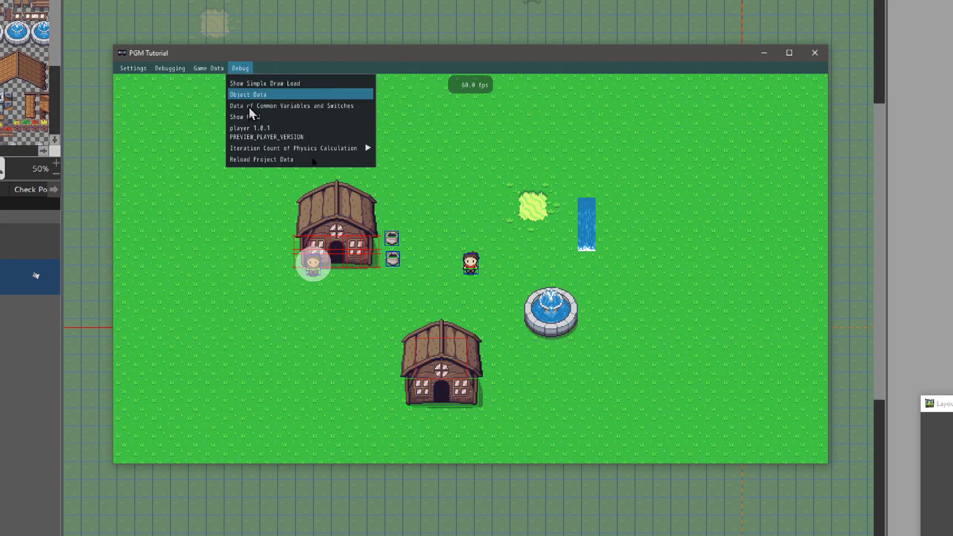
{"action": "left_click", "coordinate": [283, 139]}
{"action": "left_click", "coordinate": [245, 69]}
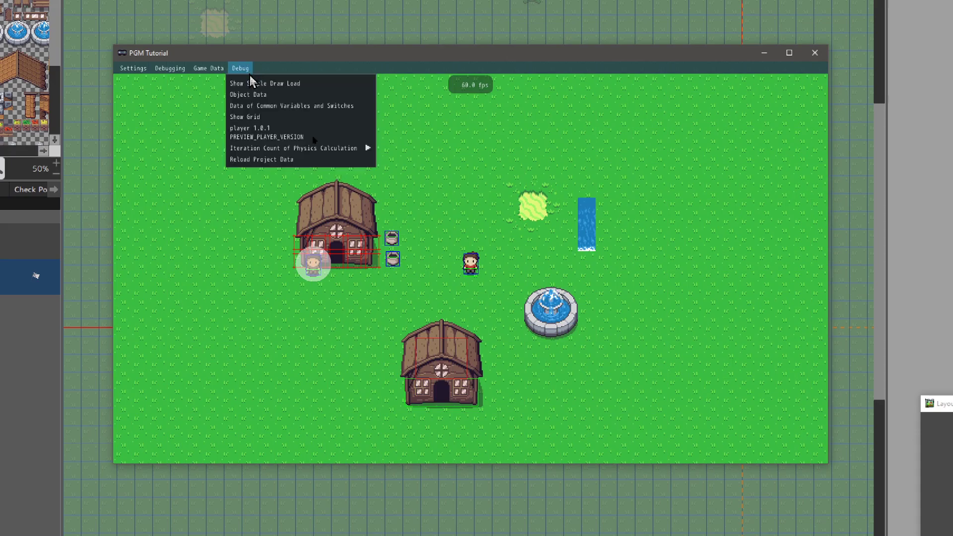
{"action": "mouse_move", "coordinate": [275, 148]}
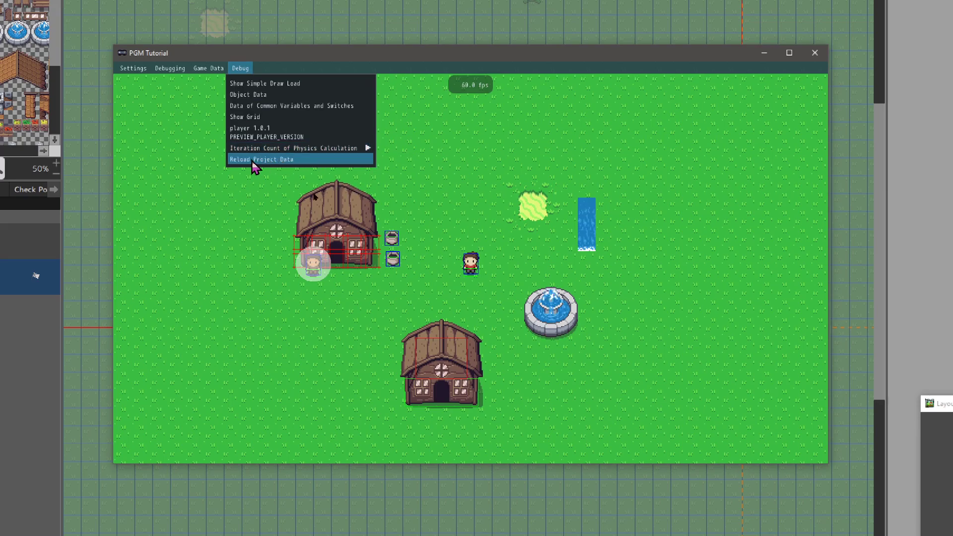
Step: Reload the project data and view the Debugging overlays list while walking the player around
{"action": "left_click", "coordinate": [267, 160]}
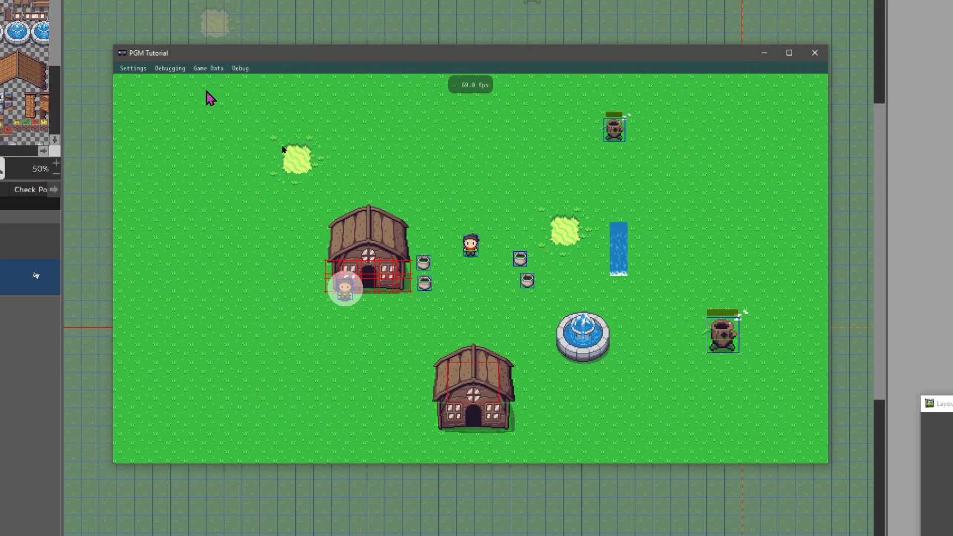
{"action": "left_click", "coordinate": [169, 68]}
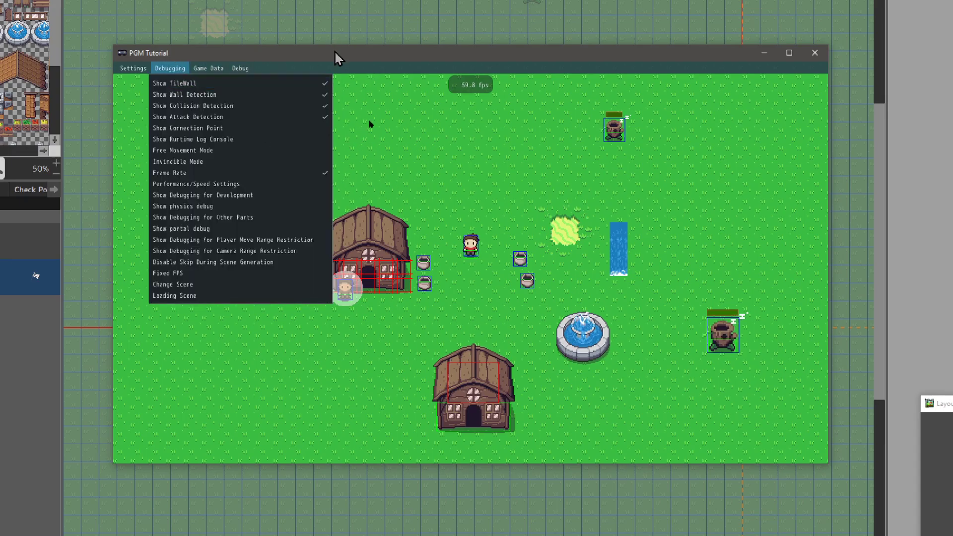
{"action": "key", "text": "Down"}
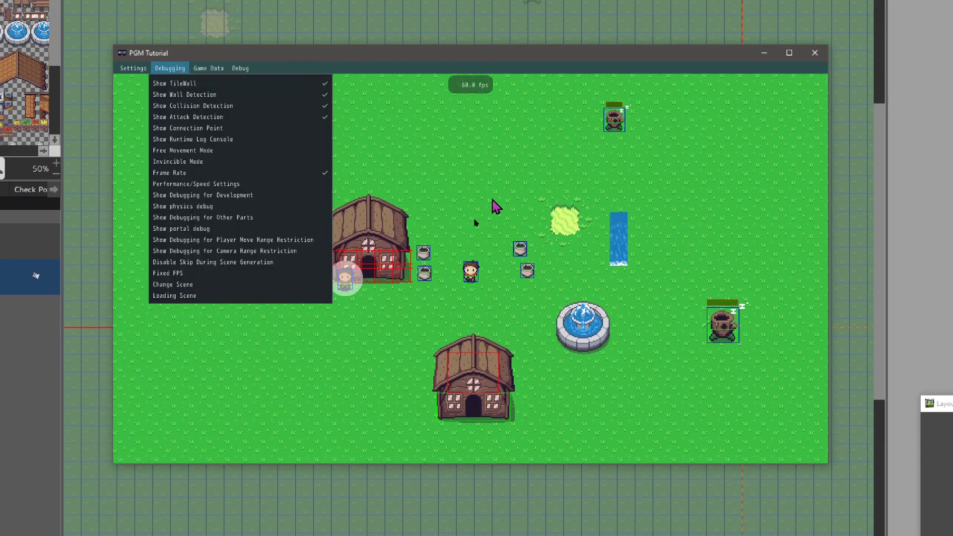
{"action": "key", "text": "Left"}
{"action": "key", "text": "Up"}
{"action": "key", "text": "Right"}
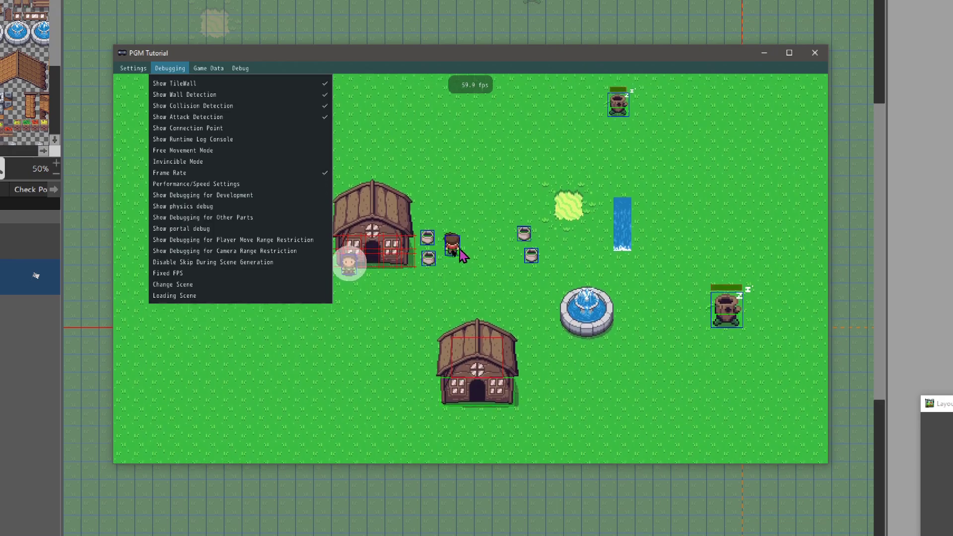
{"action": "key", "text": "Down"}
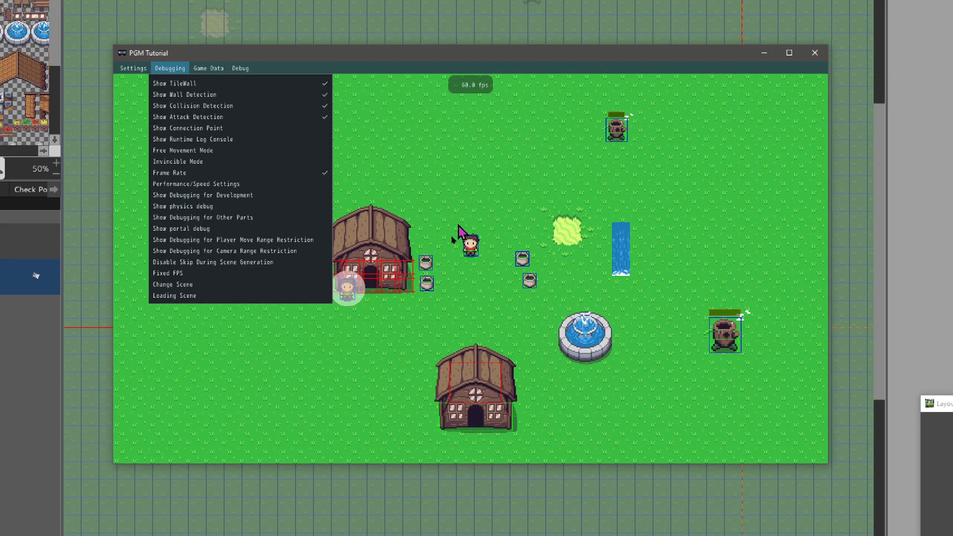
Step: Close the overlays list, walk the player among the village pots, and hide the menu bar with F1
{"action": "left_click", "coordinate": [290, 139]}
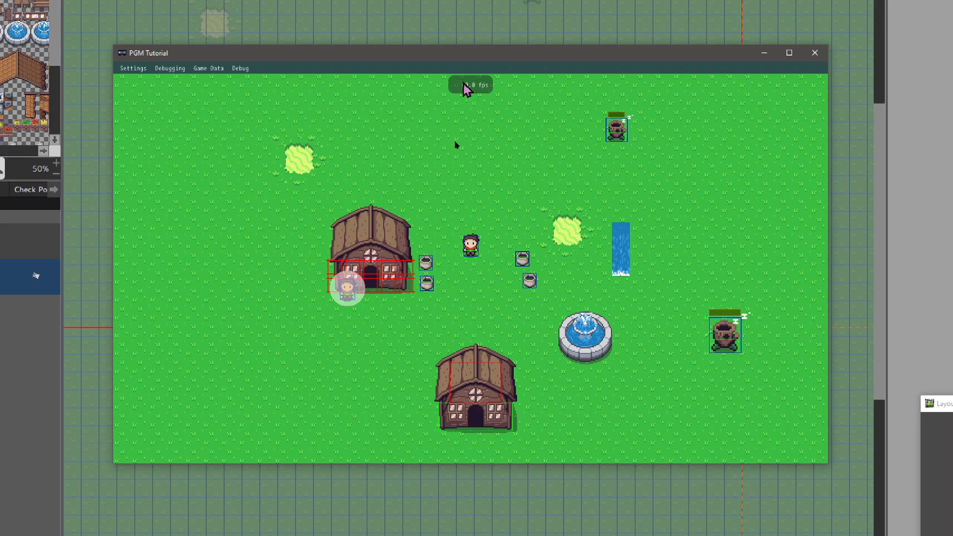
{"action": "key", "text": "Down"}
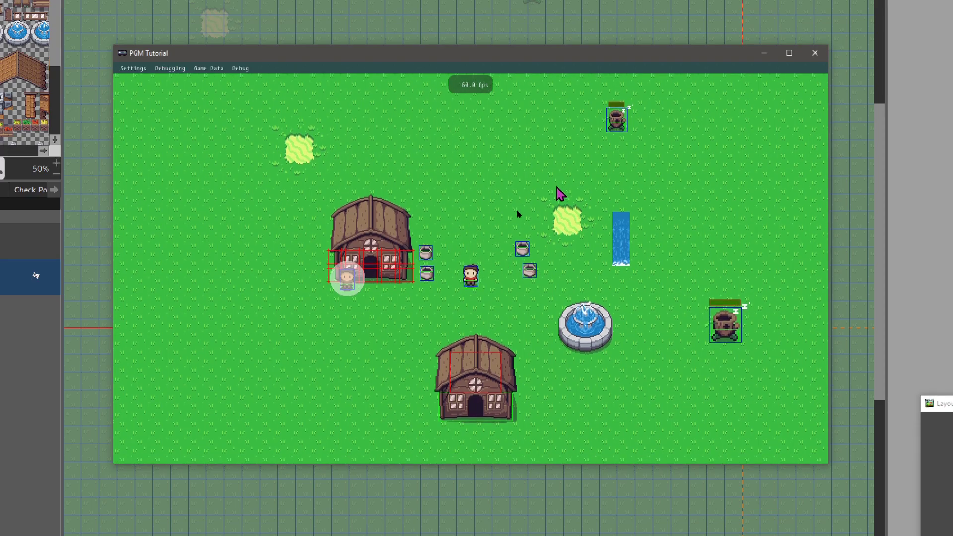
{"action": "key", "text": "Up"}
{"action": "key", "text": "Left"}
{"action": "key", "text": "Right"}
{"action": "key", "text": "Down"}
{"action": "key", "text": "Left"}
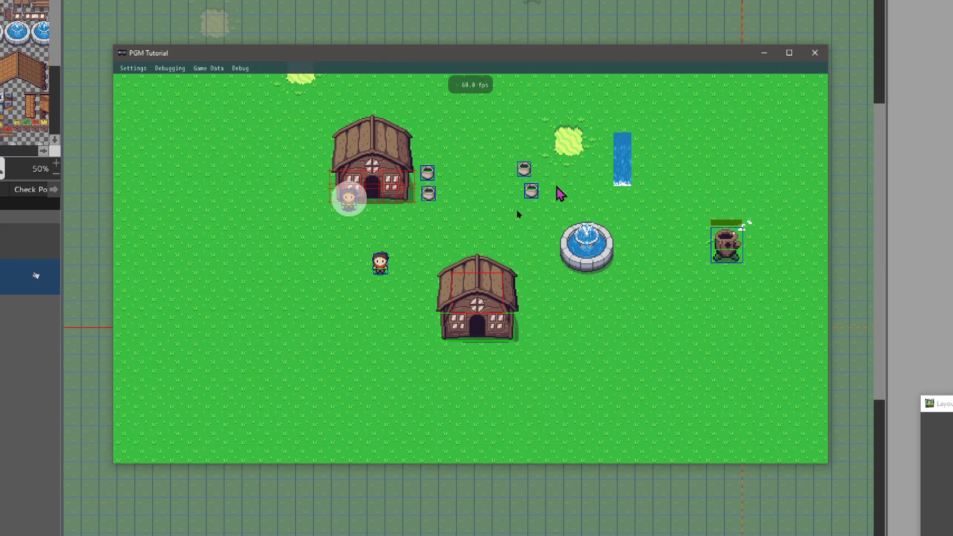
{"action": "key", "text": "Right"}
{"action": "key", "text": "Up"}
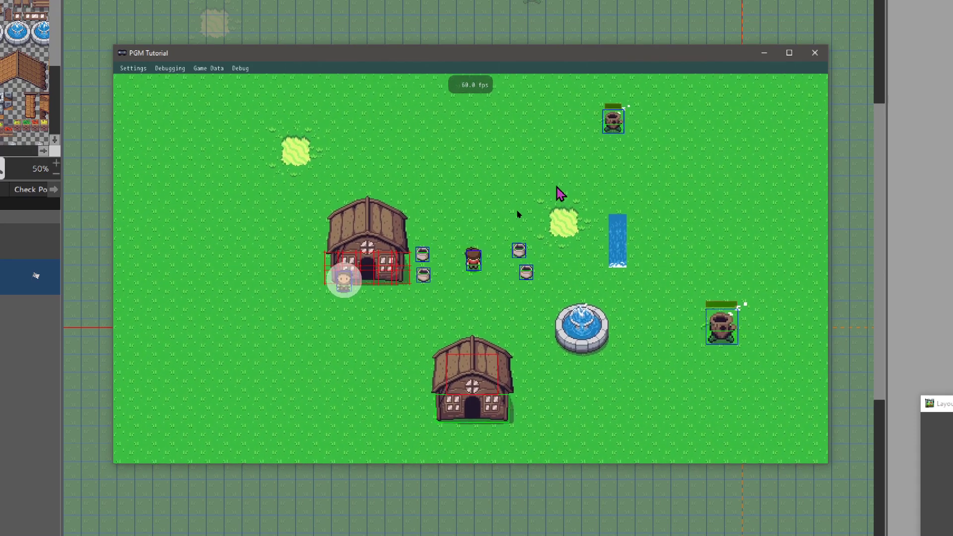
{"action": "key", "text": "Up"}
{"action": "key", "text": "Left"}
{"action": "key", "text": "Down"}
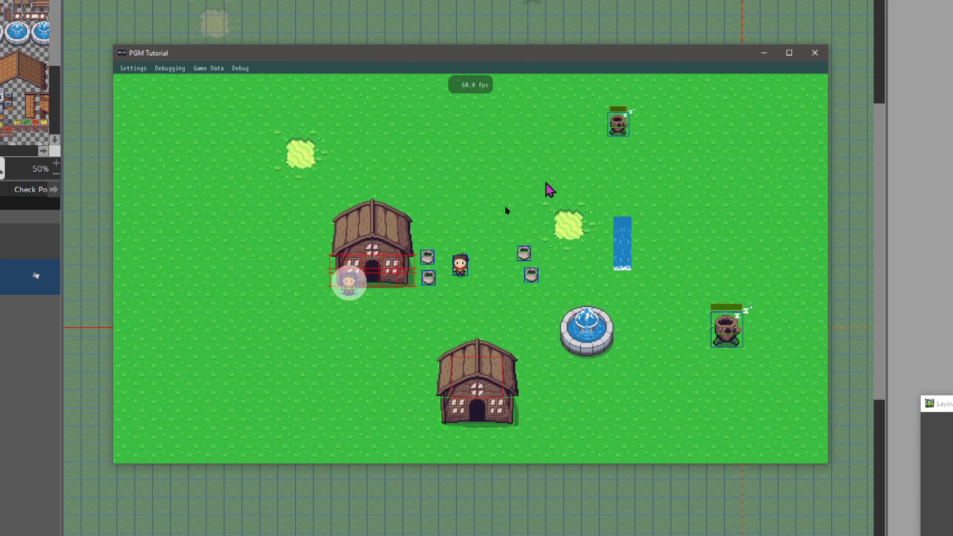
{"action": "key", "text": "F1"}
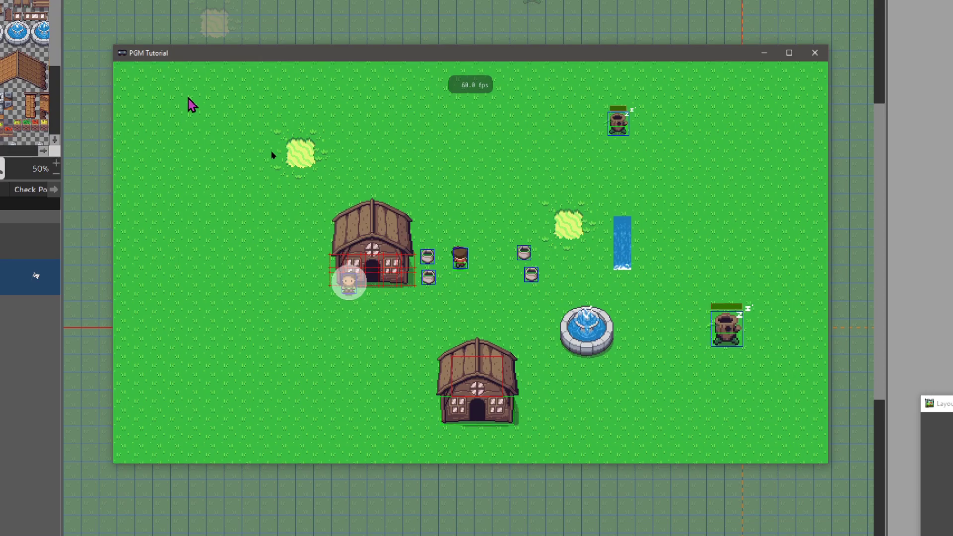
Step: Walk the player upward past the buckets to just above the pots by the upper house
{"action": "key", "text": "Up"}
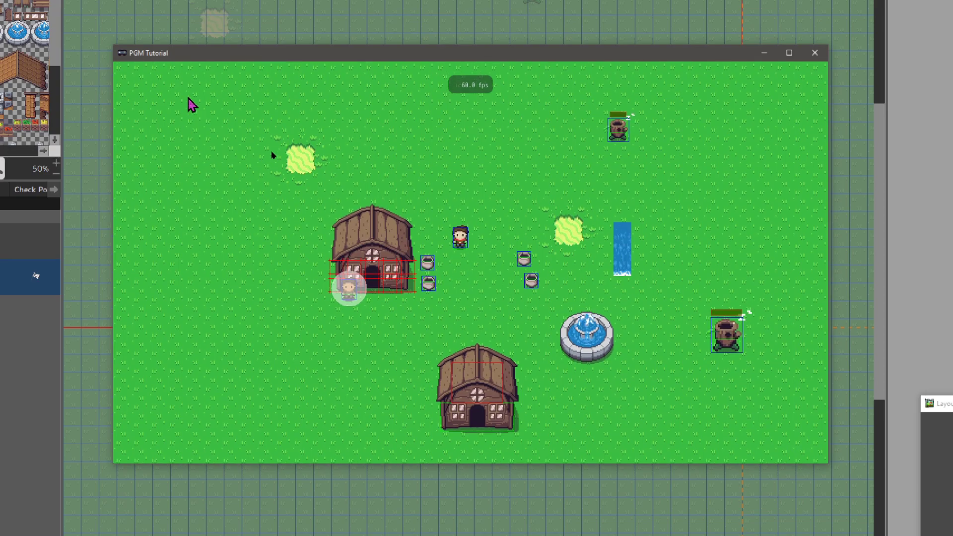